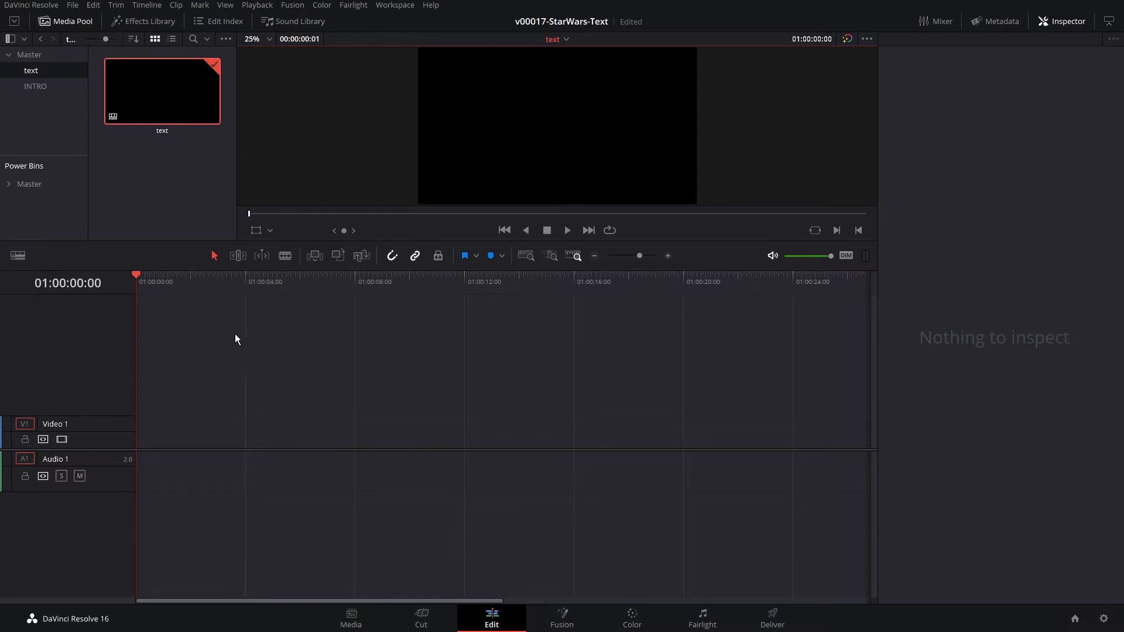
Create a new Fusion composition clip named Fusion Composition 1 with a duration of 15 seconds in the text bin
{"action": "right_click", "coordinate": [146, 172]}
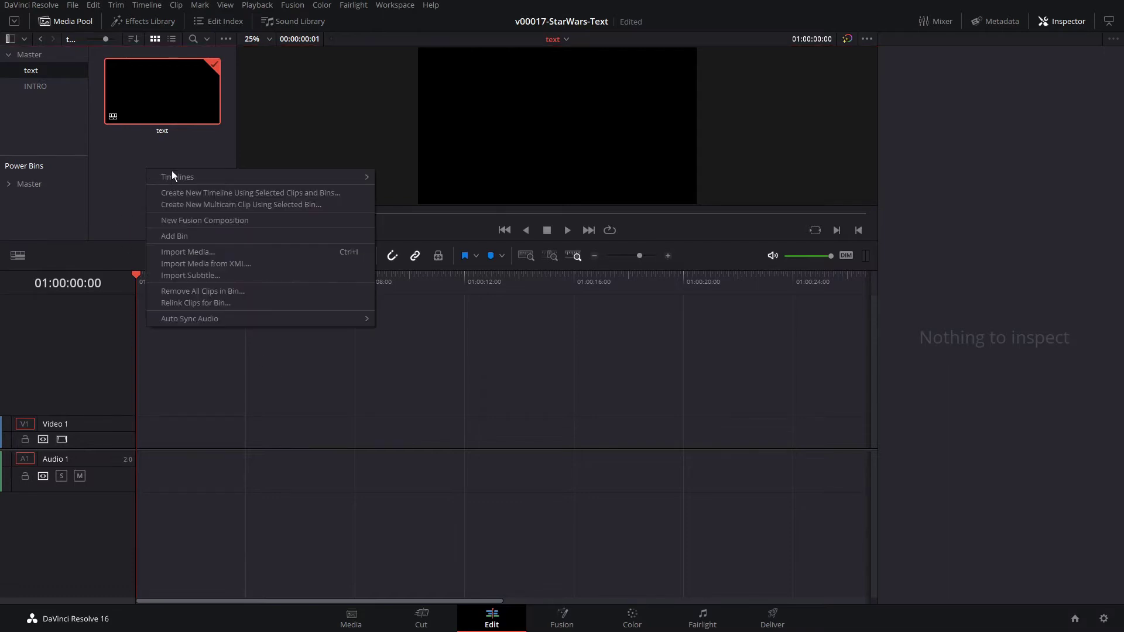
{"action": "left_click", "coordinate": [201, 220]}
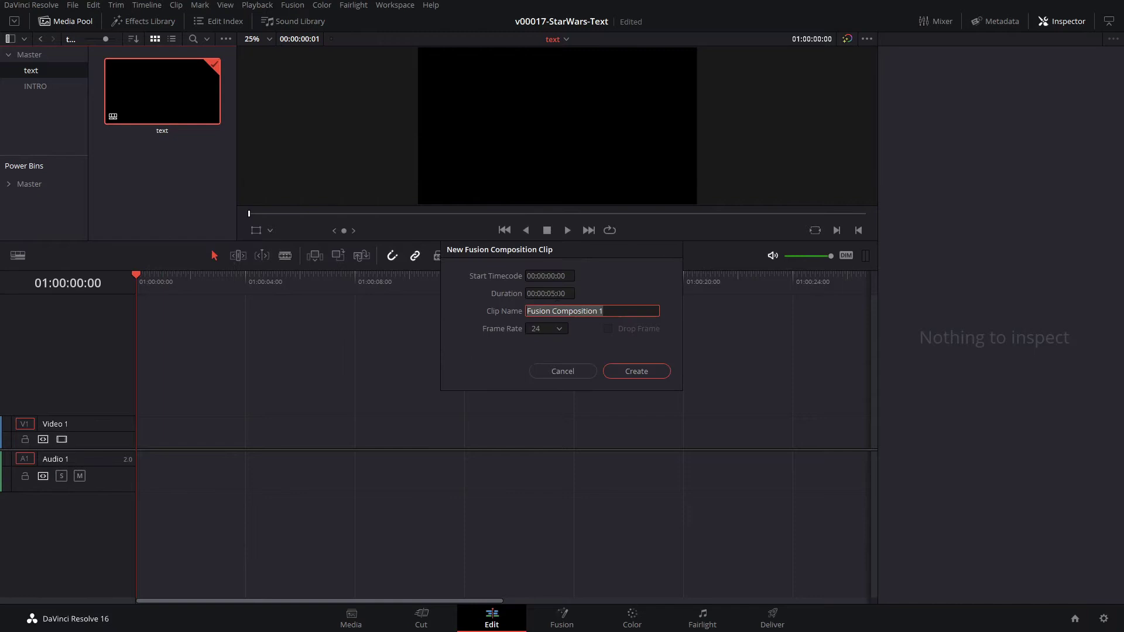
{"action": "left_click", "coordinate": [556, 293]}
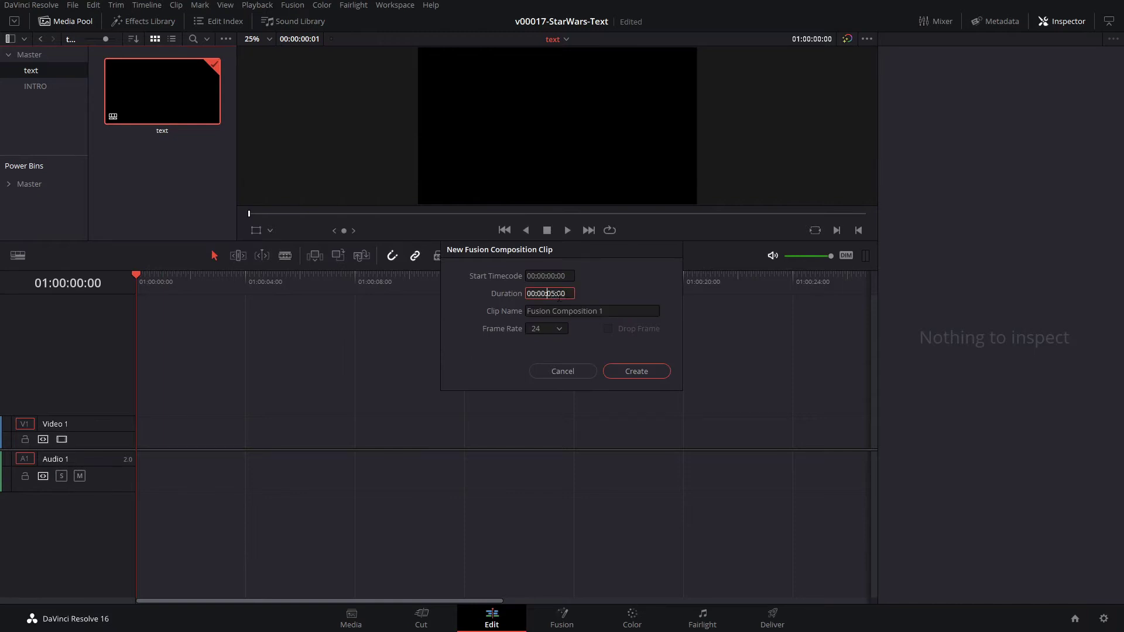
{"action": "left_click", "coordinate": [636, 371]}
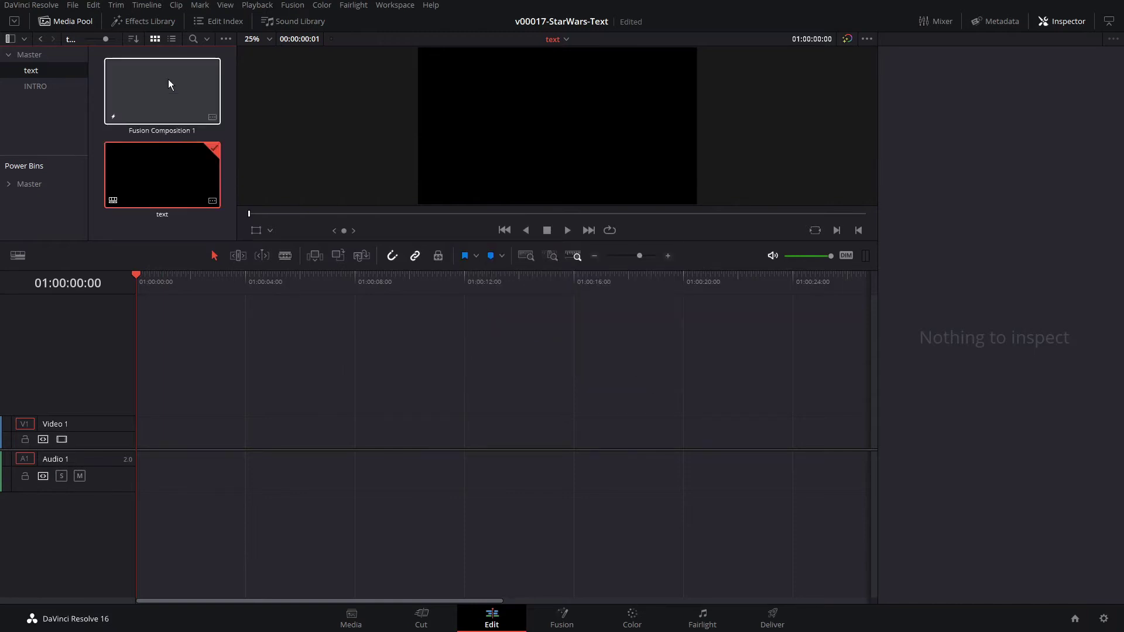
Place the Fusion composition at the start of the Video 1 track and open it on the Fusion page
{"action": "left_click_drag", "start_coordinate": [168, 85], "coordinate": [151, 448]}
{"action": "left_click", "coordinate": [269, 291]}
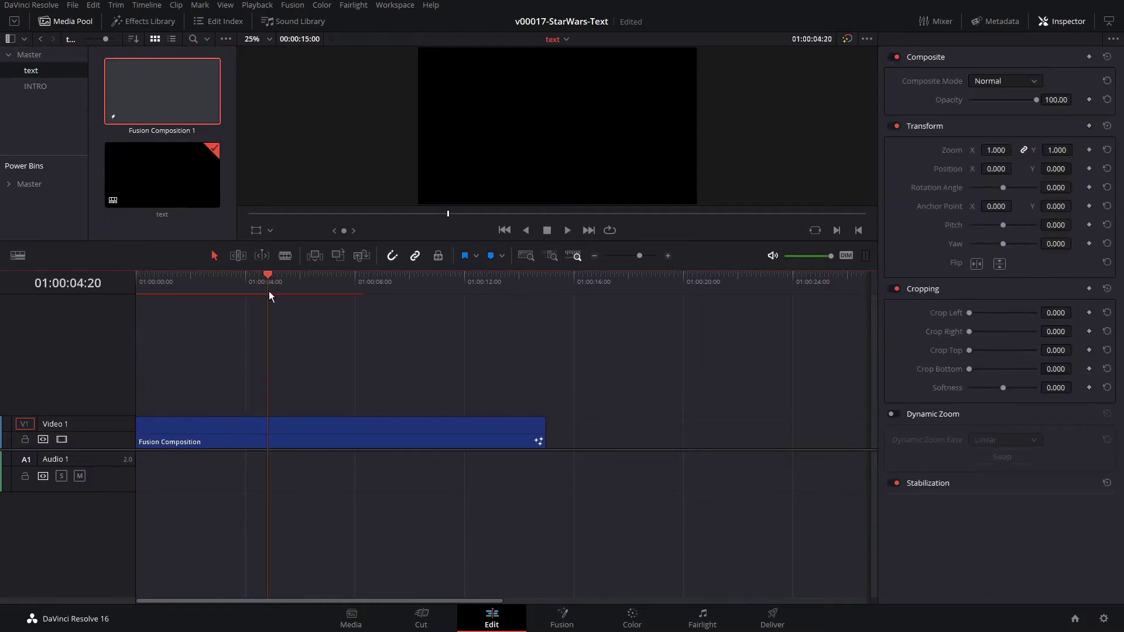
{"action": "left_click", "coordinate": [560, 618]}
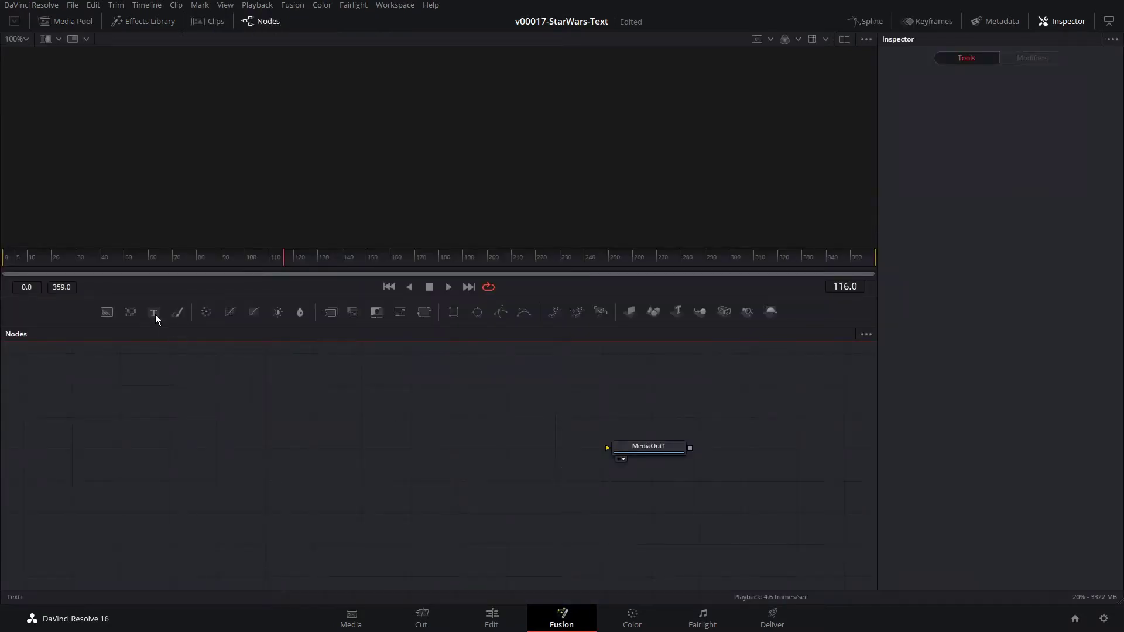
Add a Text node connected to MediaOut1 and show the text node in the viewer
{"action": "left_click_drag", "start_coordinate": [155, 313], "coordinate": [609, 448]}
{"action": "left_click_drag", "start_coordinate": [283, 458], "coordinate": [271, 460]}
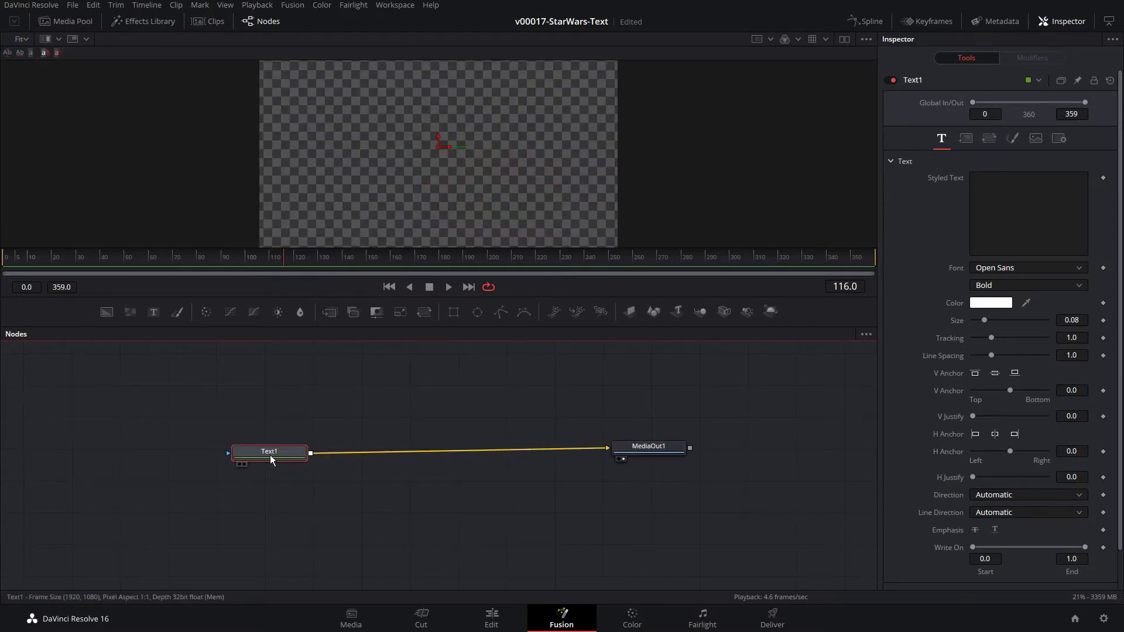
{"action": "key", "text": "1"}
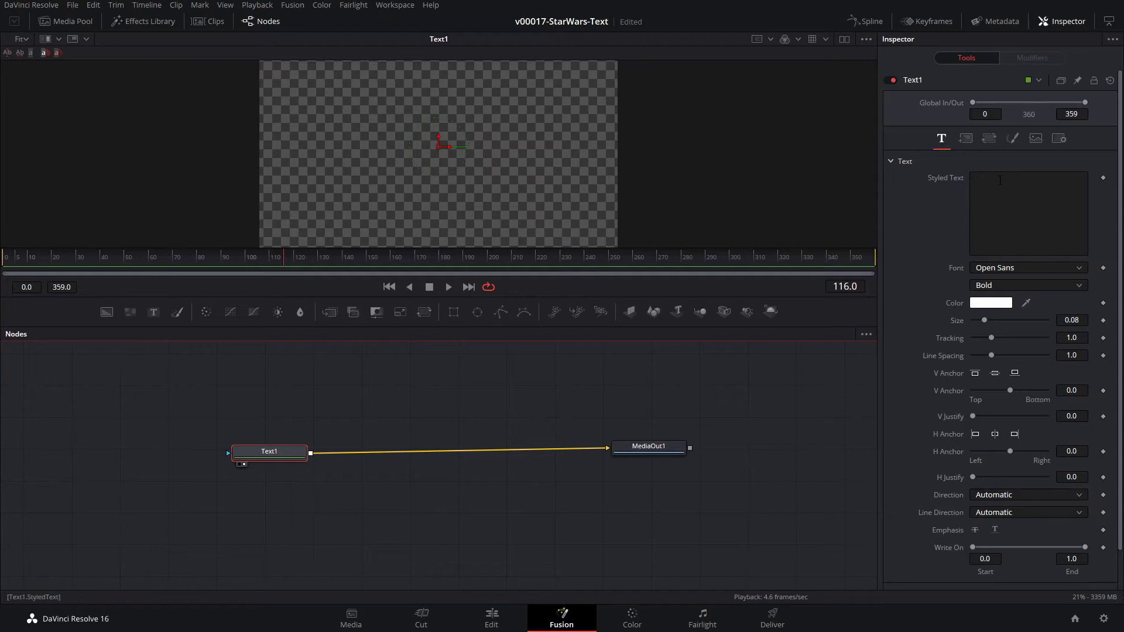
Enter StarWars as the styled text of the Text1 node
{"action": "left_click", "coordinate": [1000, 181]}
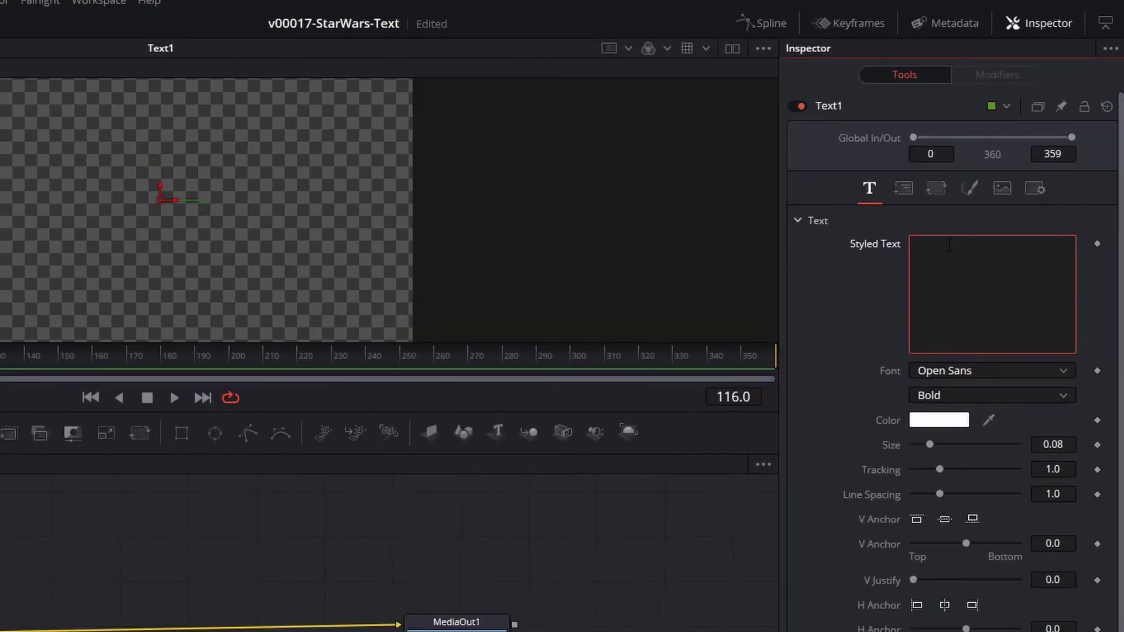
{"action": "type", "text": "S"}
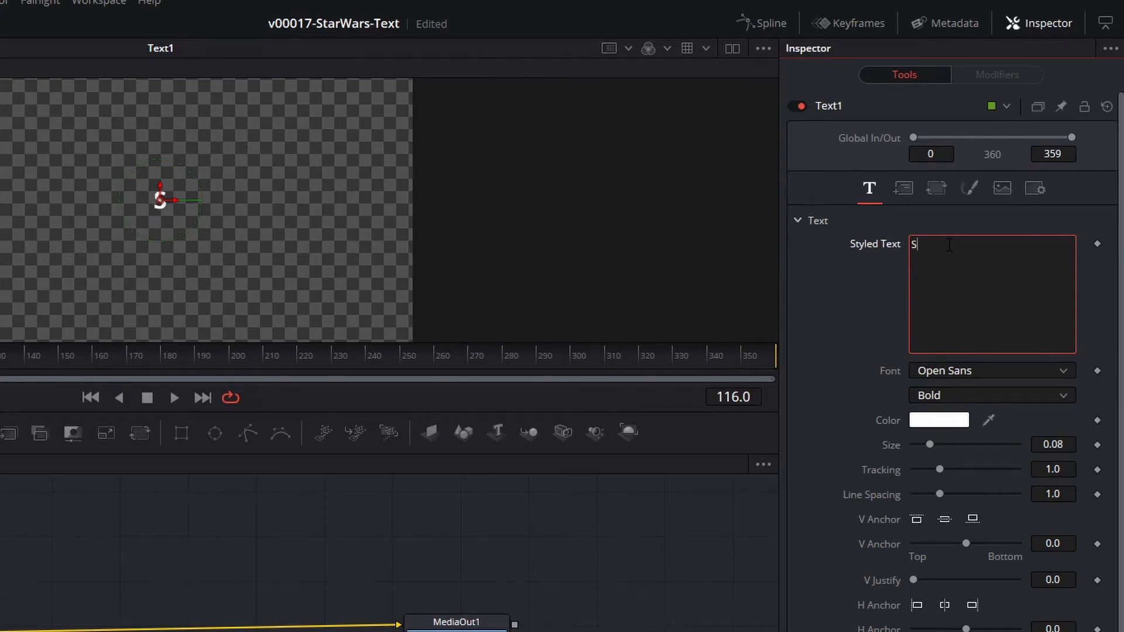
{"action": "type", "text": "tarWar"}
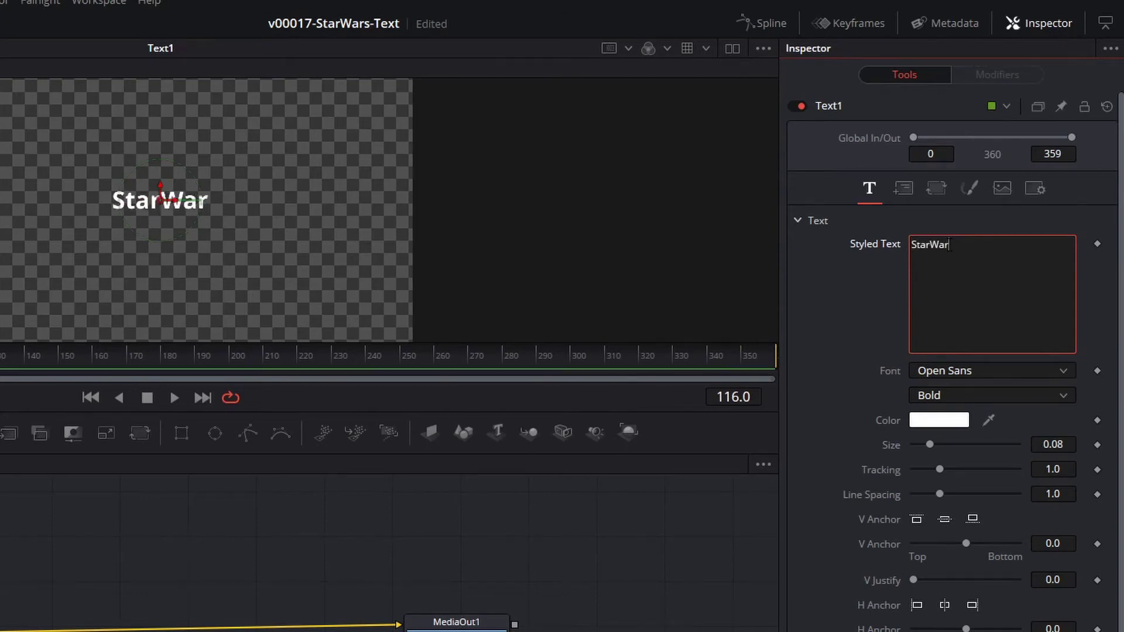
{"action": "type", "text": "d"}
{"action": "key", "text": "BackSpace"}
{"action": "type", "text": "s"}
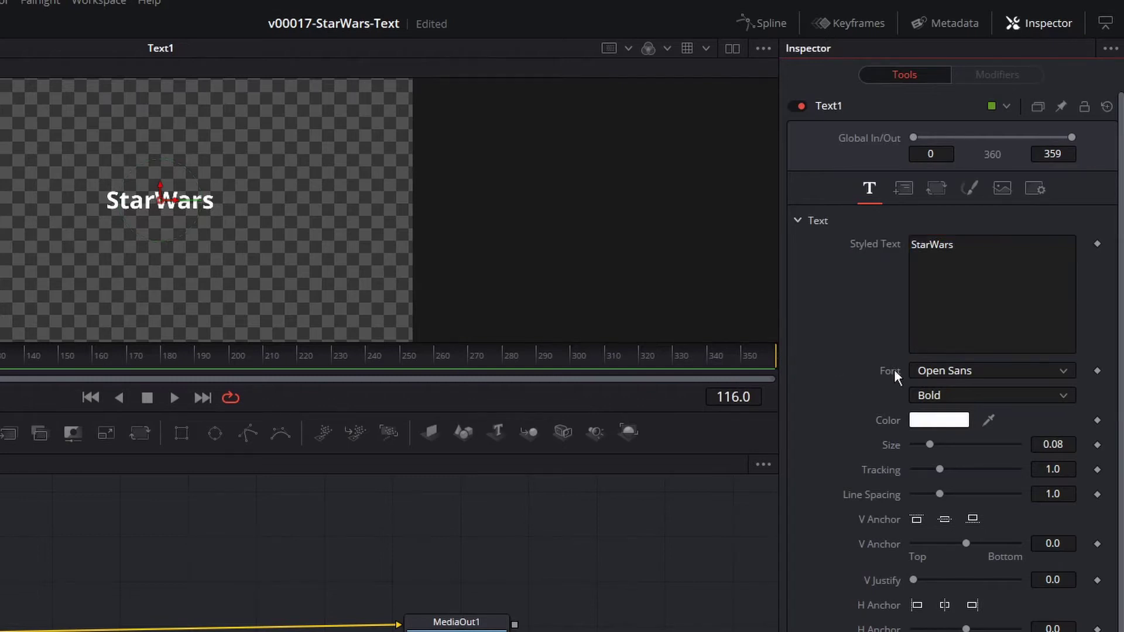
Set the text's font to Star Jedi Rounded and its size to 0.248, and spread Text1 and MediaOut1 apart
{"action": "left_click", "coordinate": [954, 370]}
{"action": "scroll", "coordinate": [970, 602], "scroll_direction": "down", "scroll_amount": 15}
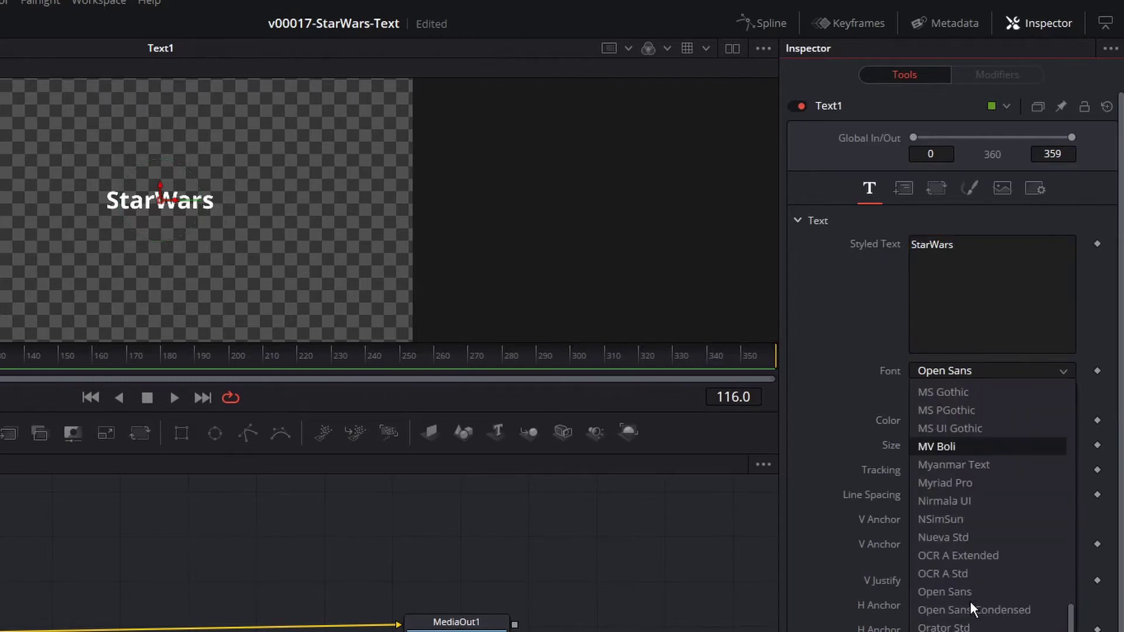
{"action": "scroll", "coordinate": [971, 609], "scroll_direction": "down", "scroll_amount": 1}
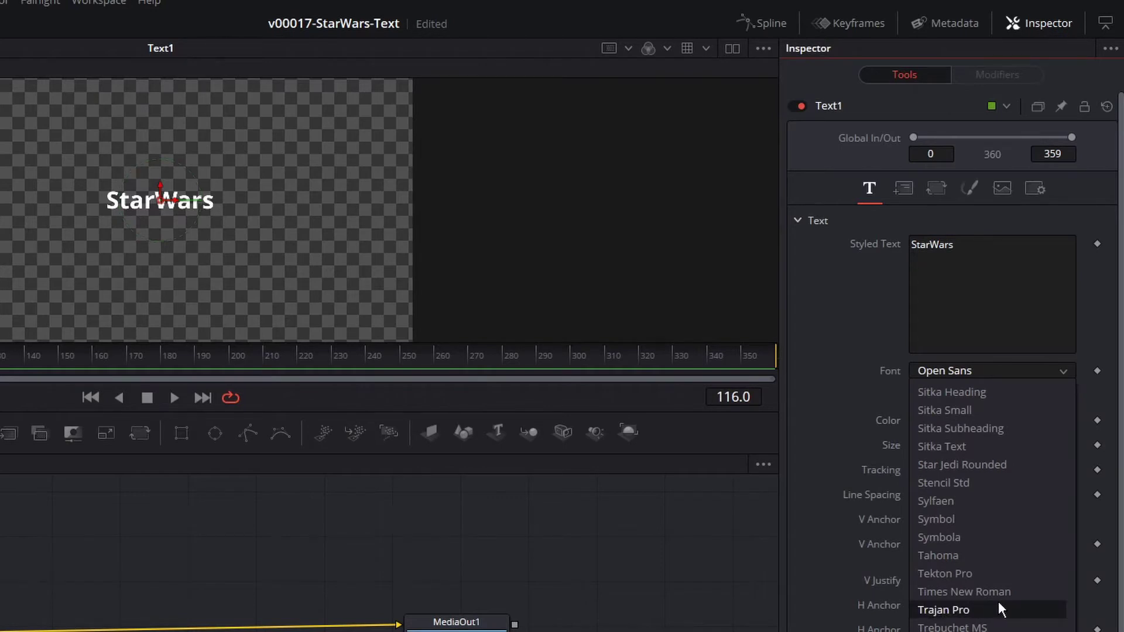
{"action": "left_click", "coordinate": [991, 465]}
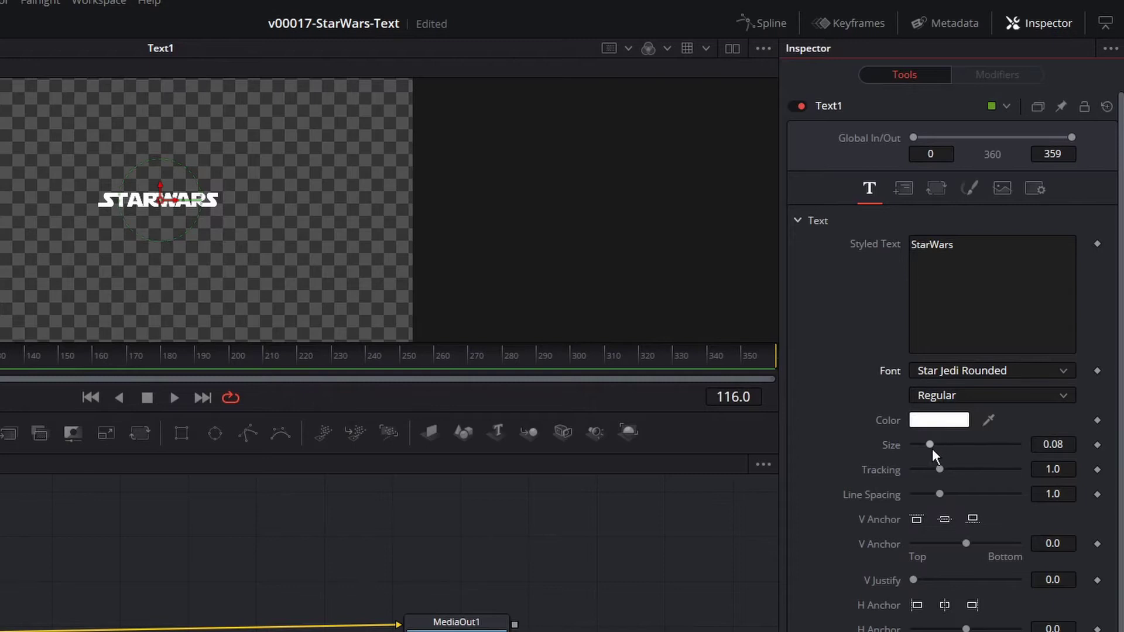
{"action": "left_click_drag", "start_coordinate": [929, 444], "coordinate": [964, 443]}
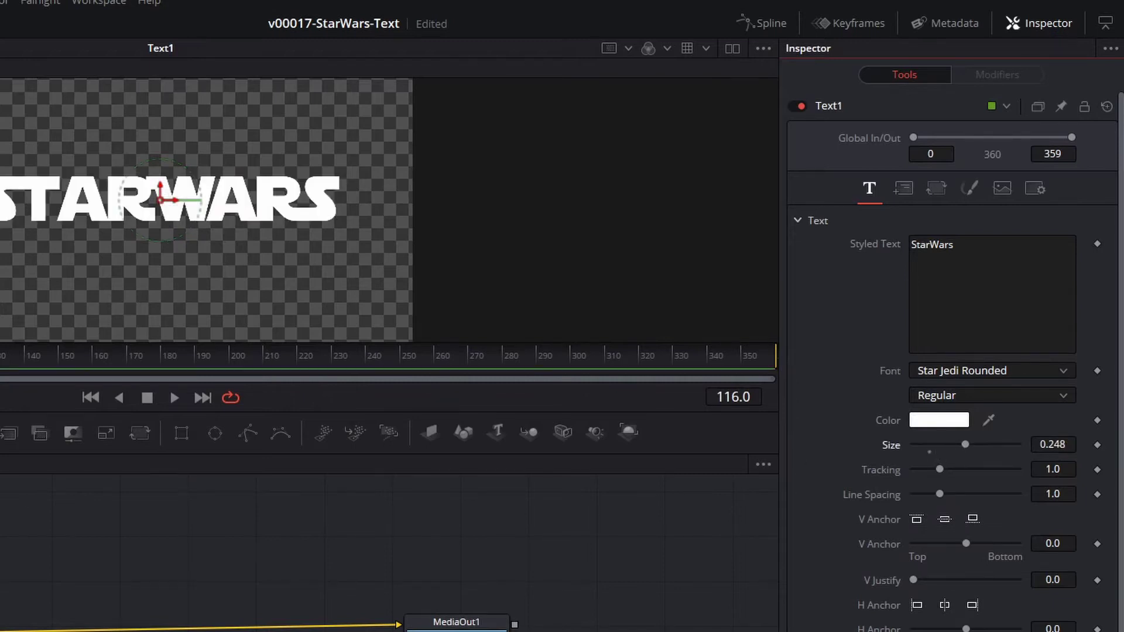
{"action": "left_click_drag", "start_coordinate": [455, 629], "coordinate": [471, 627]}
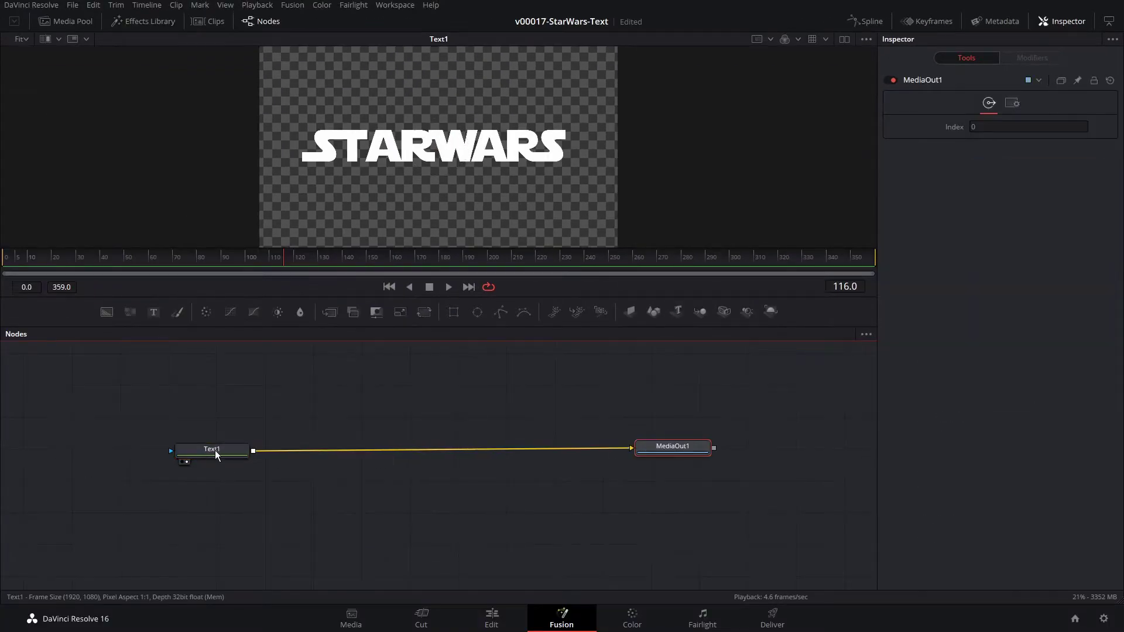
Try the outline appearance on Text1's first shading element, inspect the overlapping letter edges, and restore the solid text fill
{"action": "left_click", "coordinate": [213, 453]}
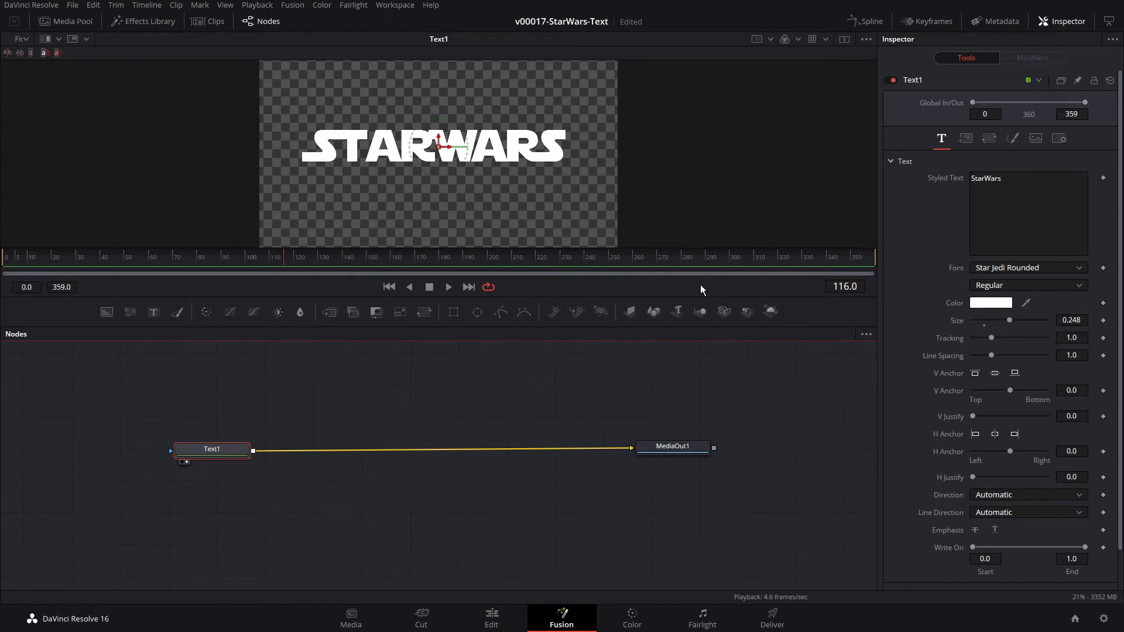
{"action": "left_click", "coordinate": [1012, 138]}
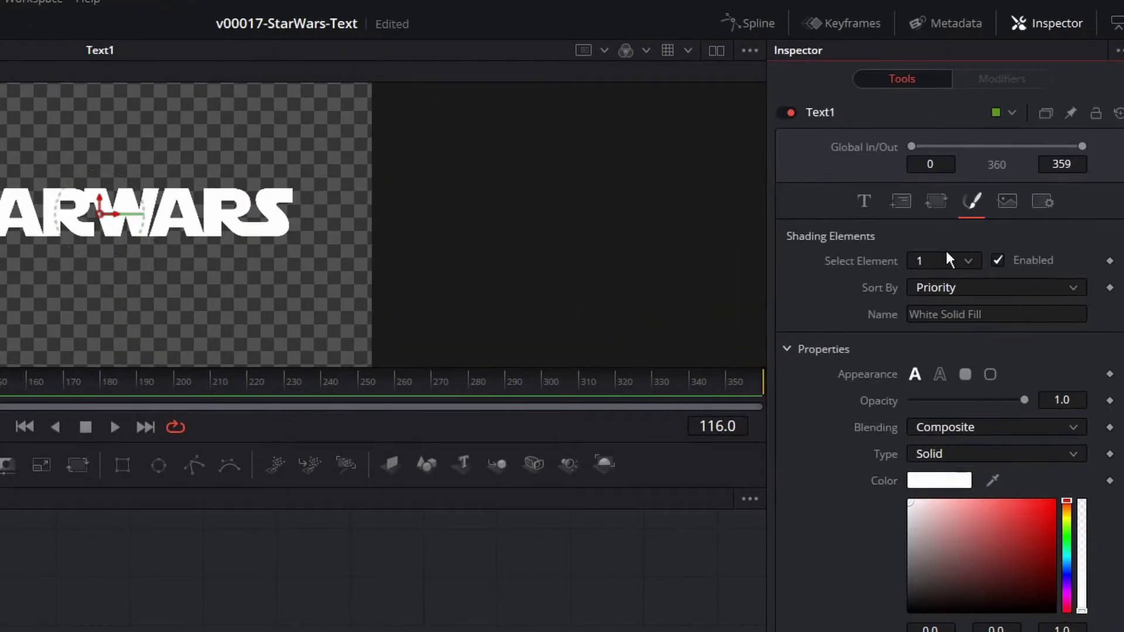
{"action": "left_click", "coordinate": [940, 374]}
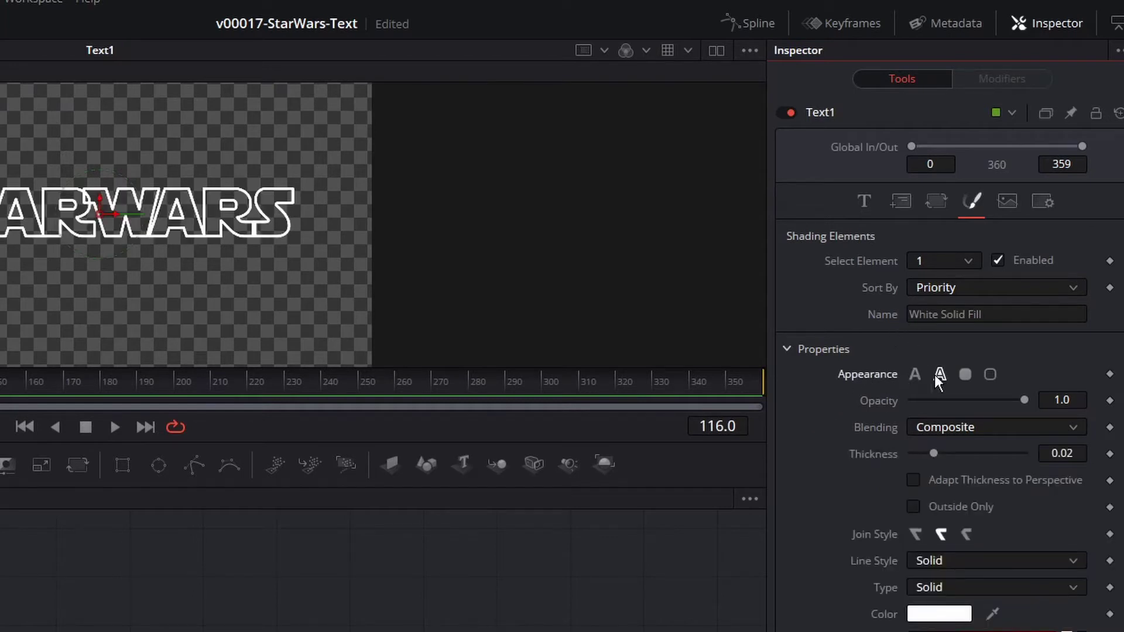
{"action": "left_click", "coordinate": [915, 374]}
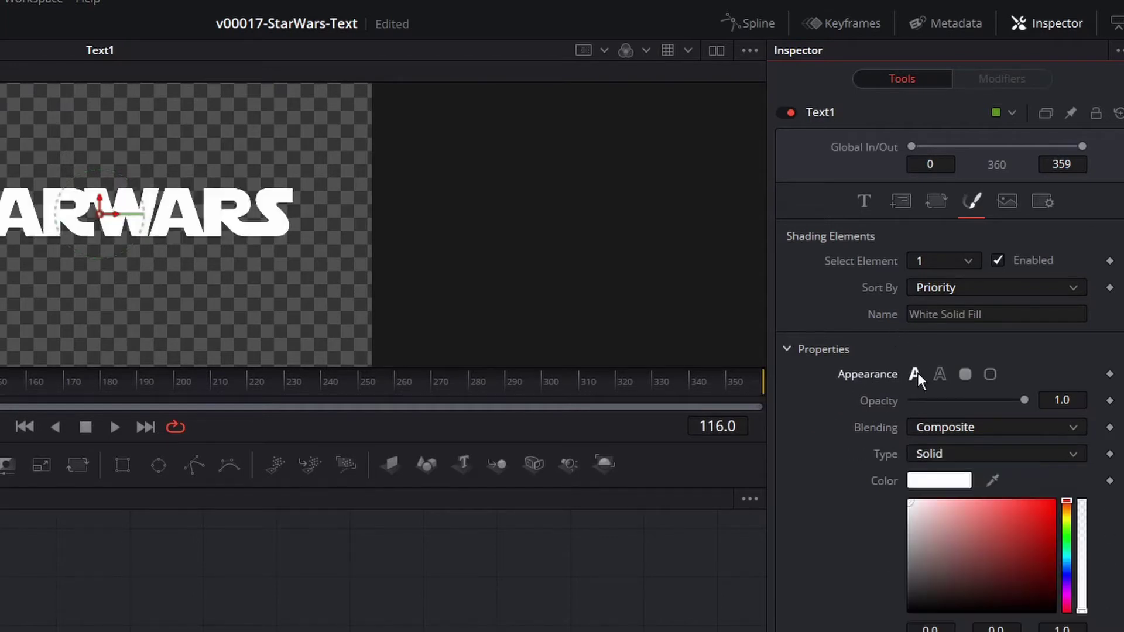
{"action": "left_click", "coordinate": [940, 374]}
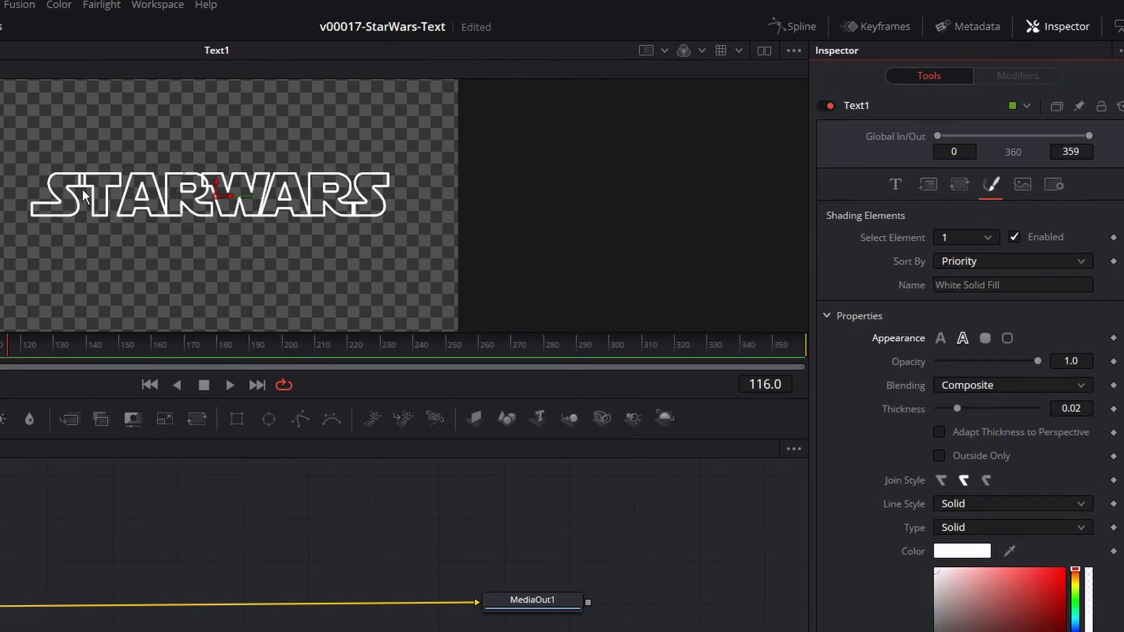
{"action": "scroll", "coordinate": [96, 196], "scroll_direction": "down", "scroll_amount": 4}
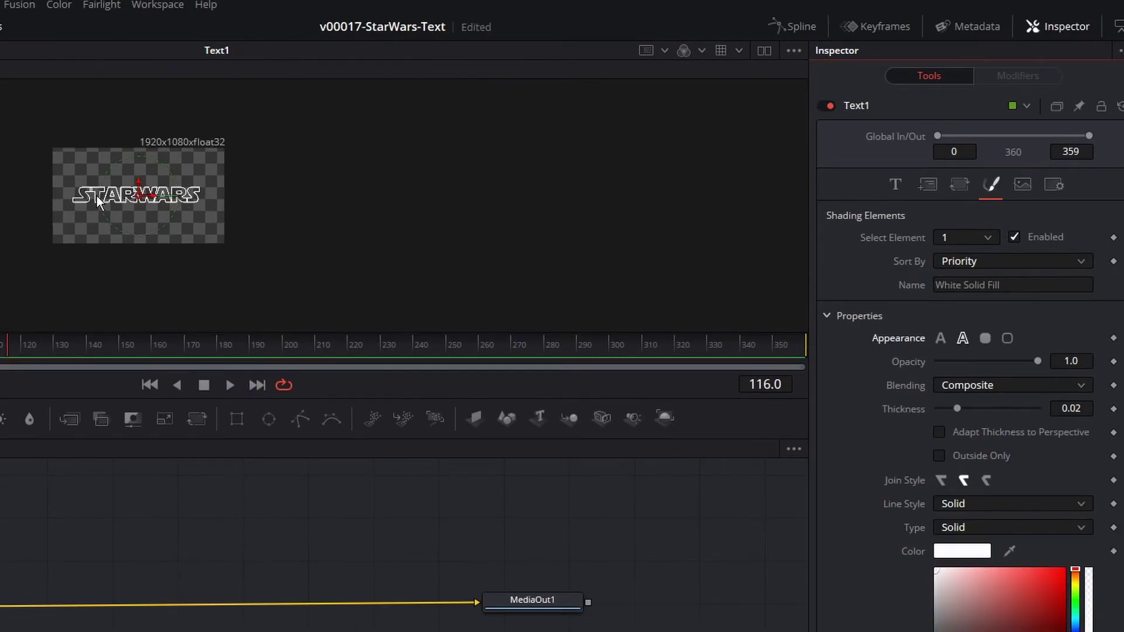
{"action": "scroll", "coordinate": [97, 196], "scroll_direction": "up", "scroll_amount": 4}
{"action": "scroll", "coordinate": [97, 196], "scroll_direction": "up", "scroll_amount": 5}
{"action": "scroll", "coordinate": [160, 249], "scroll_direction": "down", "scroll_amount": 1}
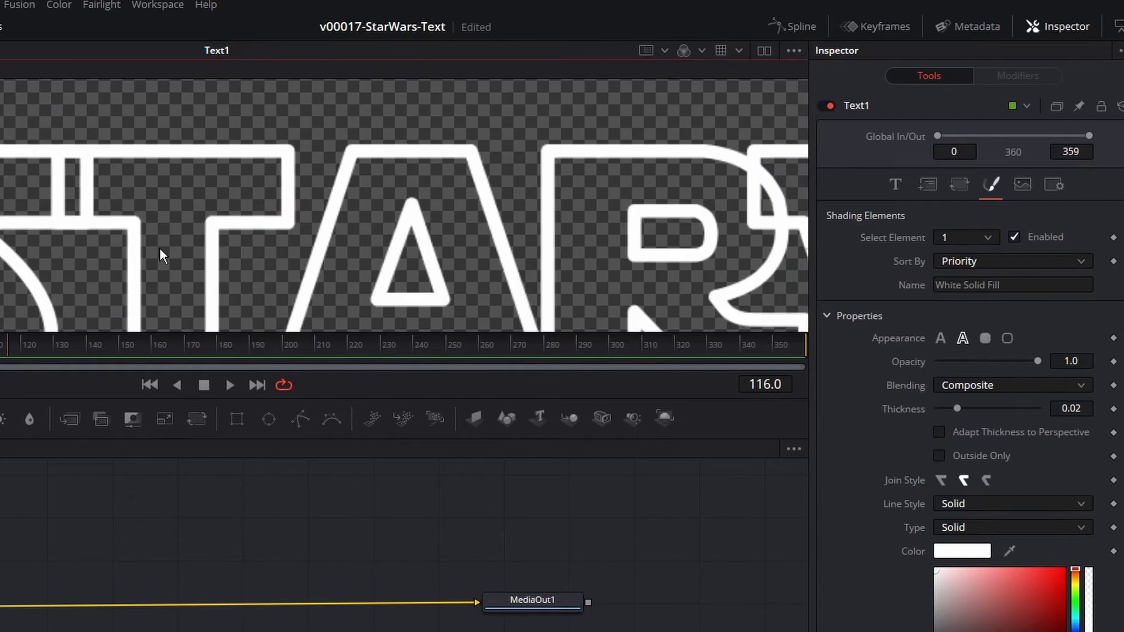
{"action": "scroll", "coordinate": [133, 196], "scroll_direction": "down", "scroll_amount": 3}
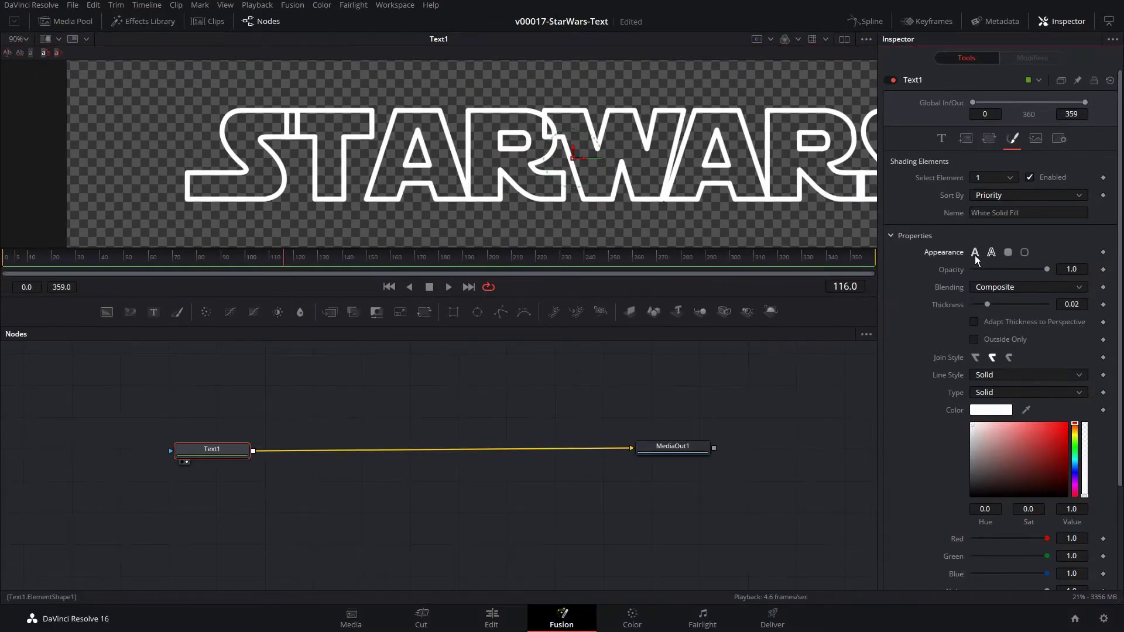
{"action": "left_click", "coordinate": [940, 338]}
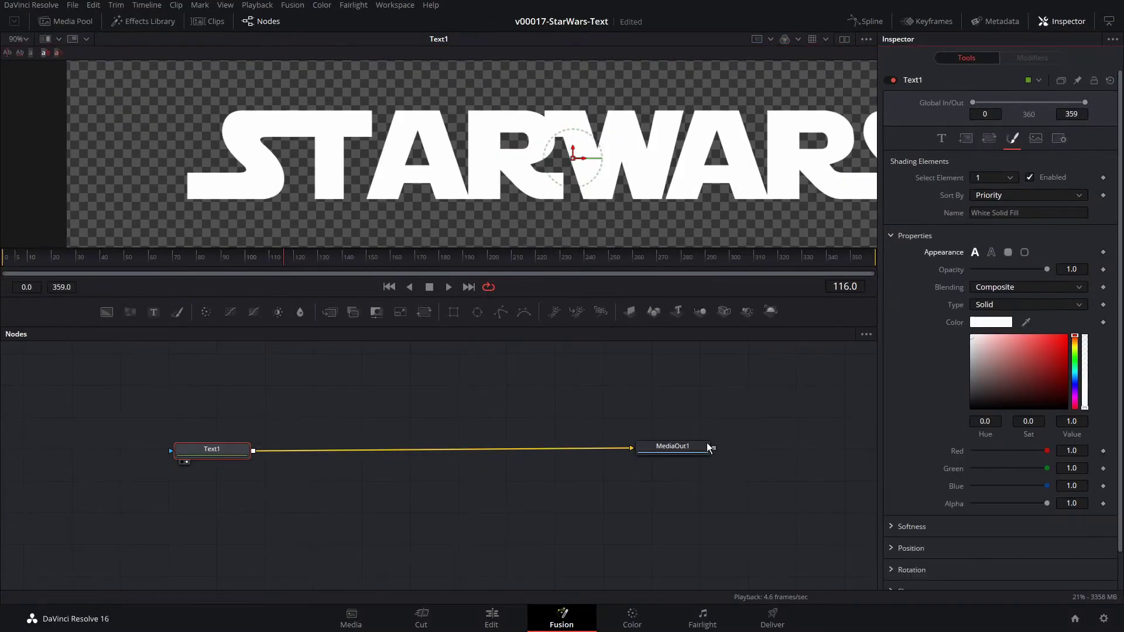
Move Text1 and MediaOut1 farther apart and insert an EdgeDetect node between them
{"action": "left_click_drag", "start_coordinate": [659, 446], "coordinate": [750, 451]}
{"action": "left_click_drag", "start_coordinate": [246, 451], "coordinate": [201, 449]}
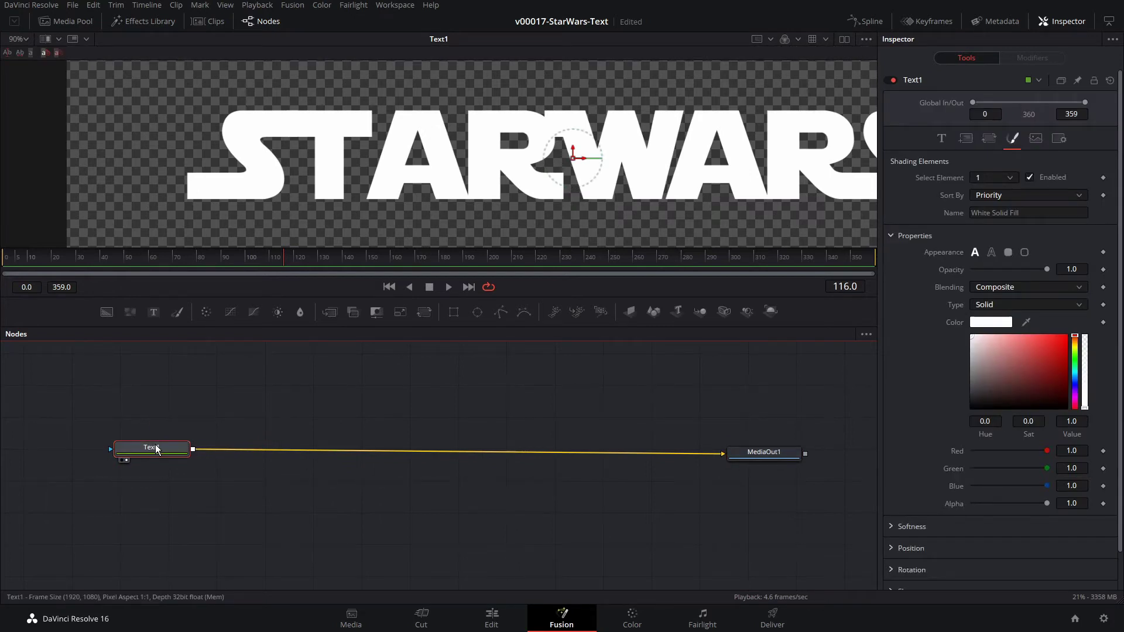
{"action": "key", "text": "shift+space"}
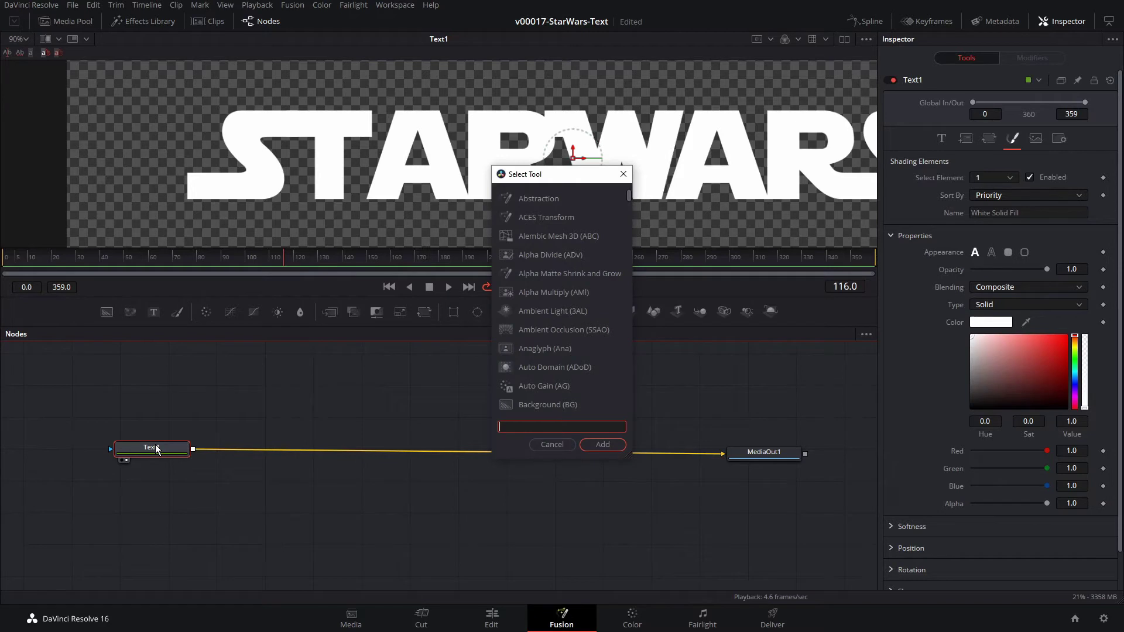
{"action": "type", "text": "edg"}
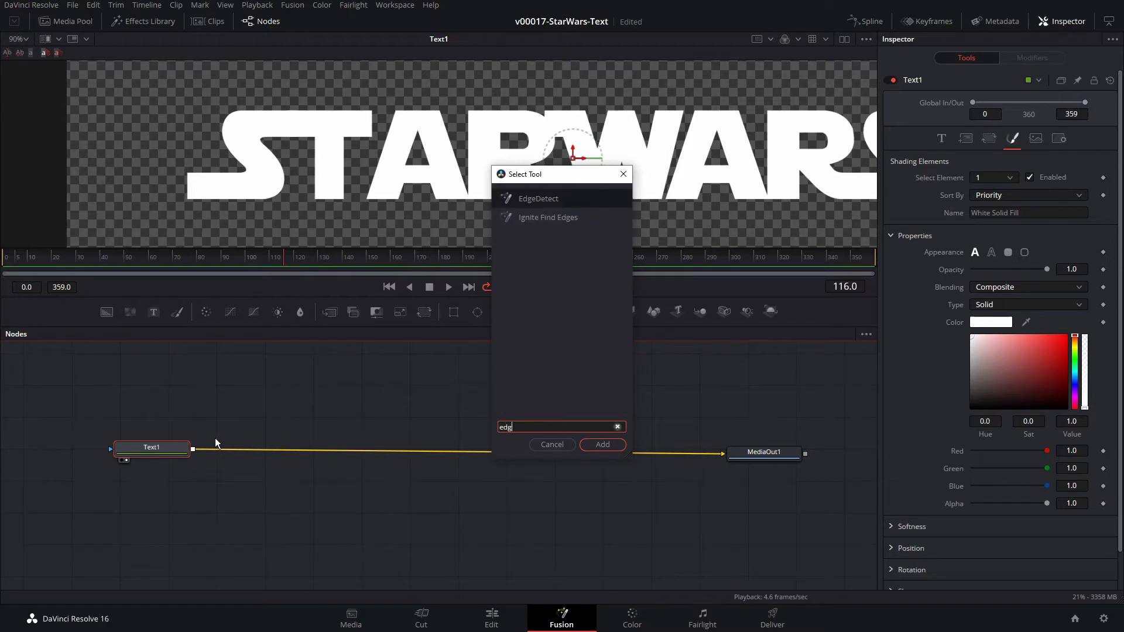
{"action": "left_click", "coordinate": [595, 445]}
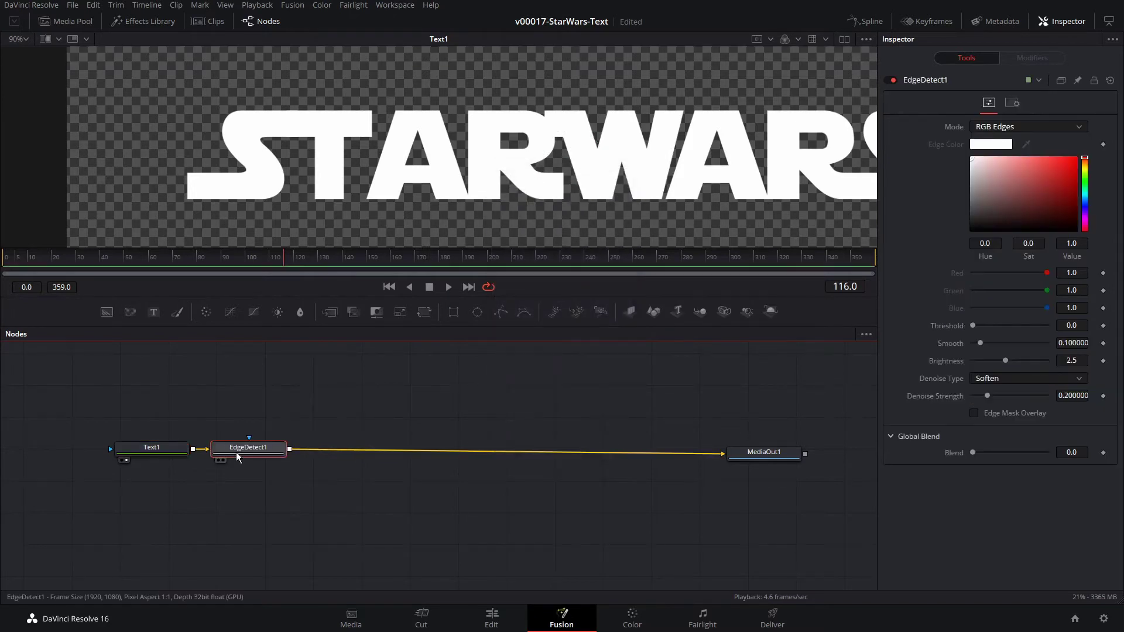
Show EdgeDetect1 in the viewer and set its Denoise Strength to 0.323 to thicken the letter outlines
{"action": "left_click_drag", "start_coordinate": [236, 452], "coordinate": [268, 452]}
{"action": "key", "text": "1"}
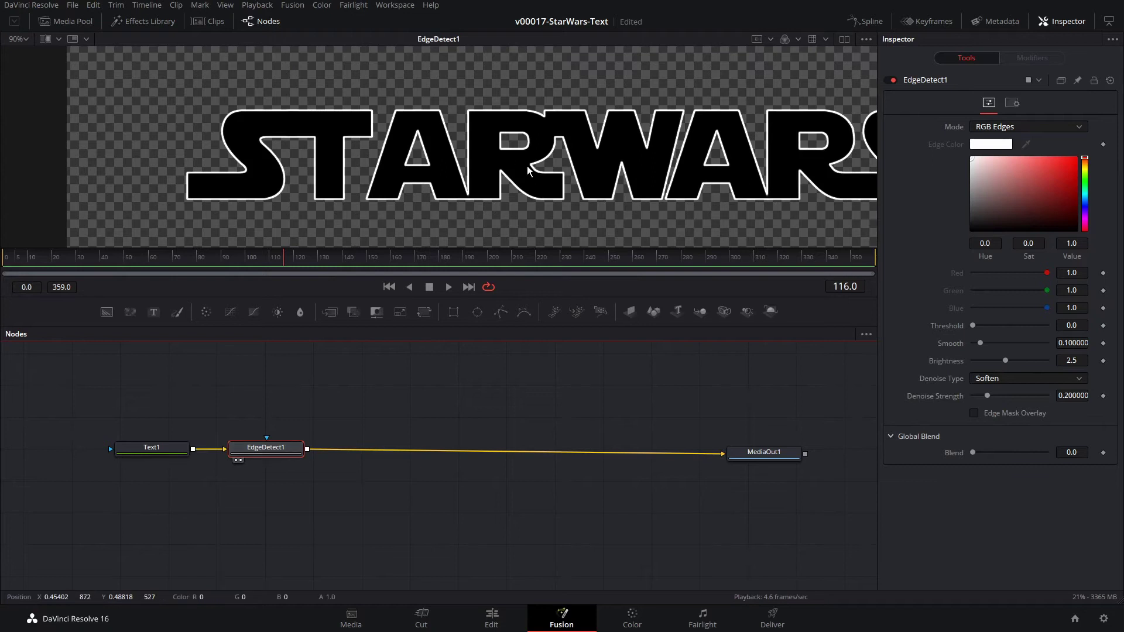
{"action": "left_click_drag", "start_coordinate": [542, 170], "coordinate": [472, 168]}
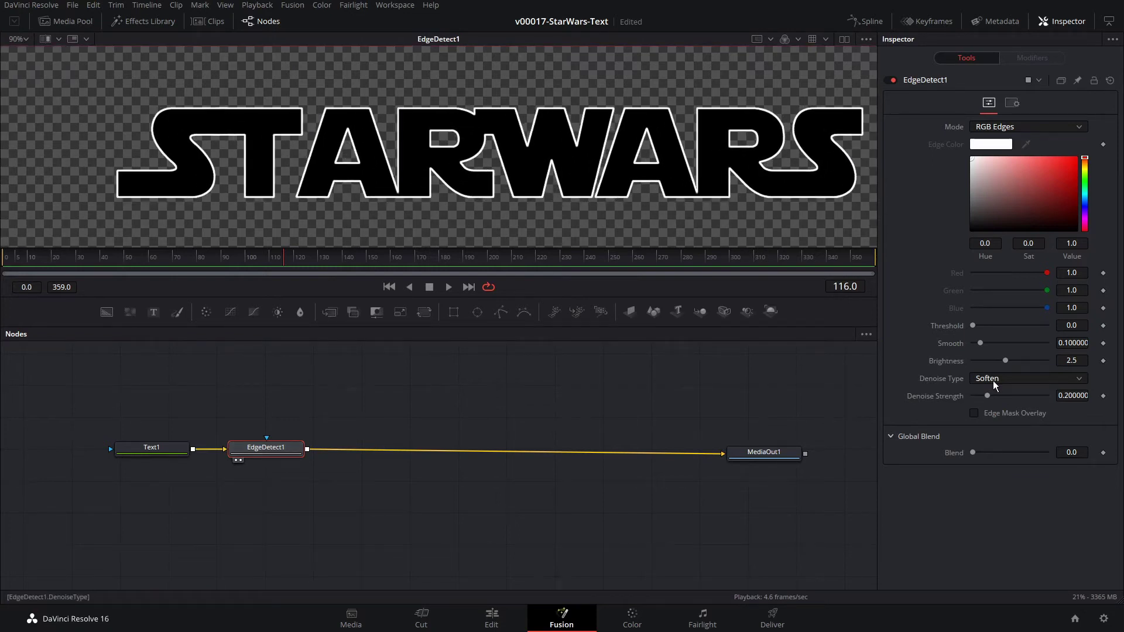
{"action": "left_click_drag", "start_coordinate": [986, 395], "coordinate": [995, 396]}
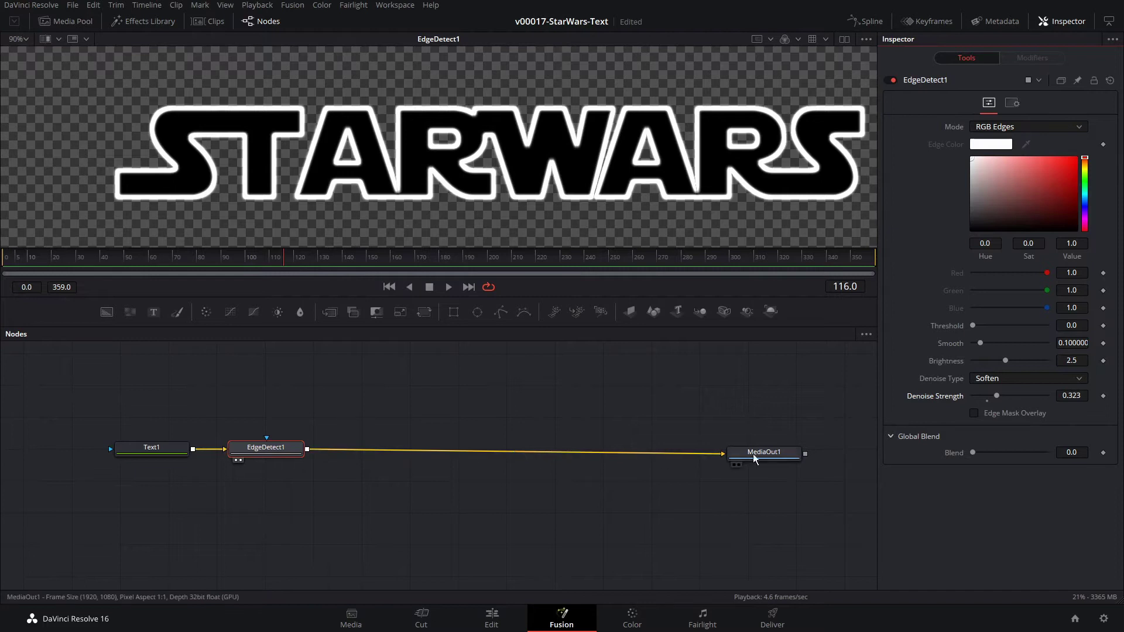
Rearrange the nodes to leave a wide gap between EdgeDetect1 and MediaOut1, keeping Text1 and EdgeDetect1 close together, and deselect them
{"action": "left_click_drag", "start_coordinate": [754, 459], "coordinate": [805, 457]}
{"action": "left_click_drag", "start_coordinate": [278, 454], "coordinate": [268, 454]}
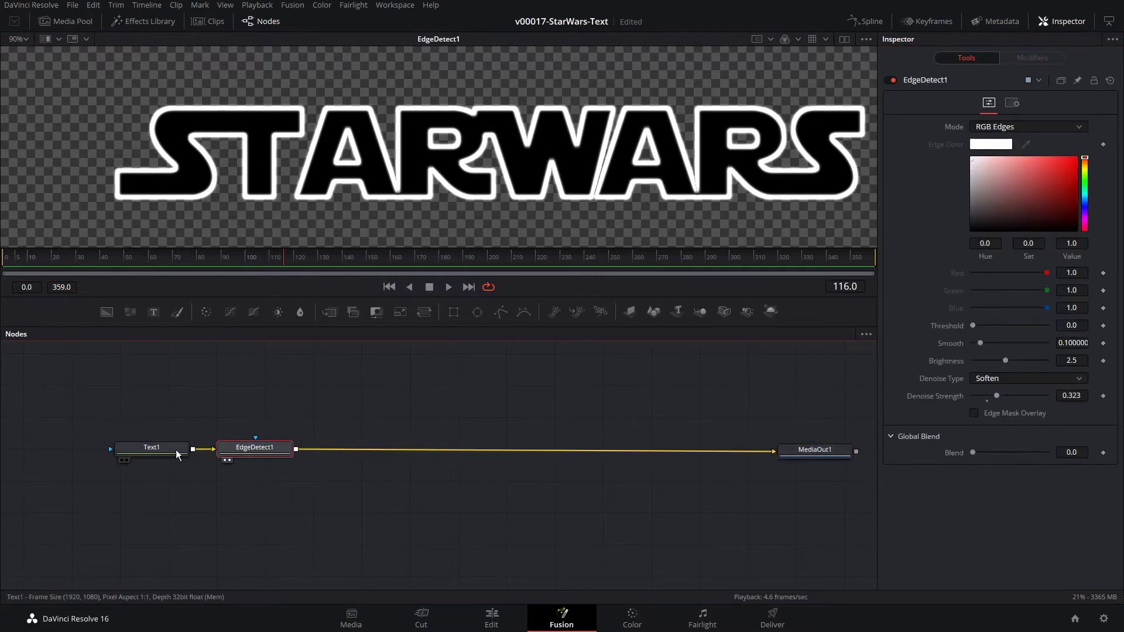
{"action": "left_click_drag", "start_coordinate": [176, 454], "coordinate": [139, 453]}
{"action": "left_click_drag", "start_coordinate": [249, 448], "coordinate": [227, 447]}
{"action": "left_click", "coordinate": [285, 403]}
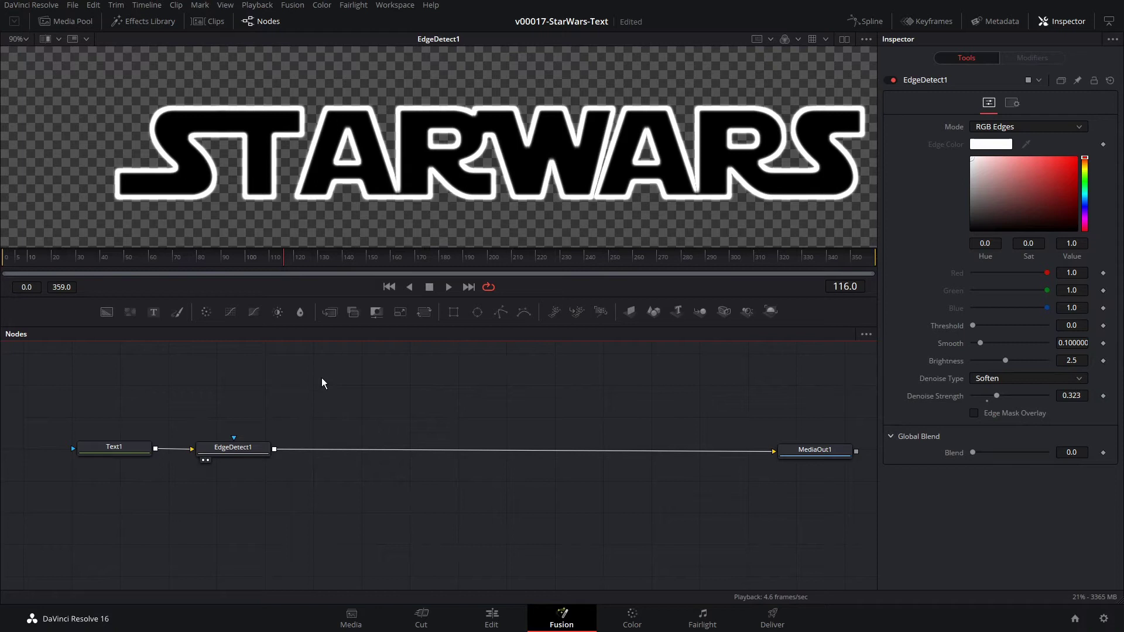
Add a Color Corrector node to the composition
{"action": "key", "text": "shift+space"}
{"action": "type", "text": "c"}
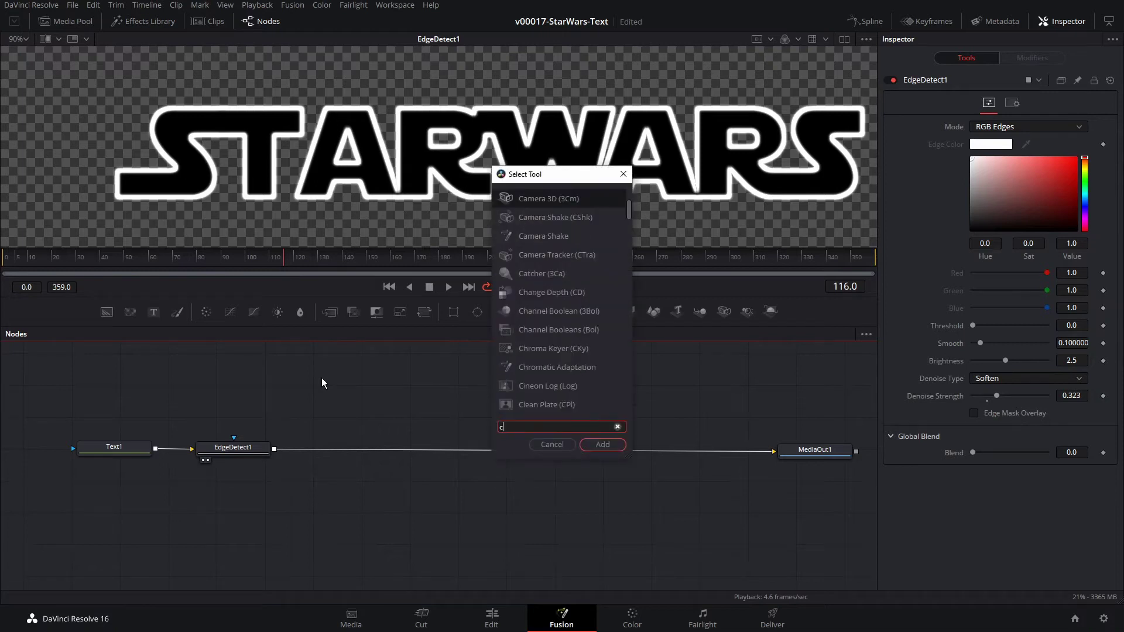
{"action": "type", "text": "olor co"}
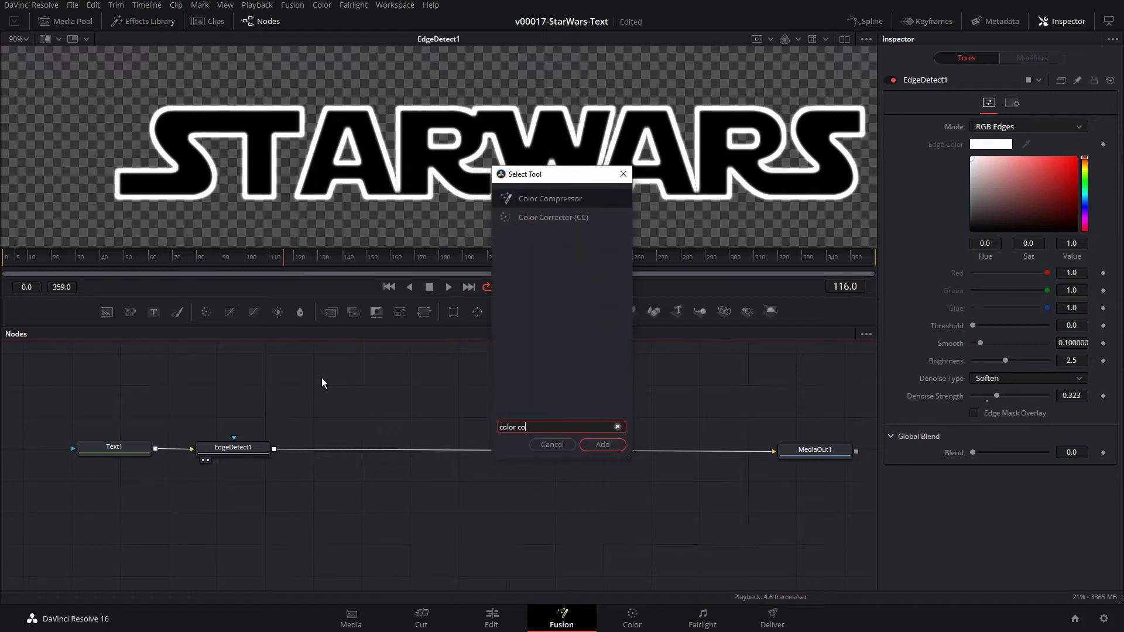
{"action": "left_click", "coordinate": [511, 217]}
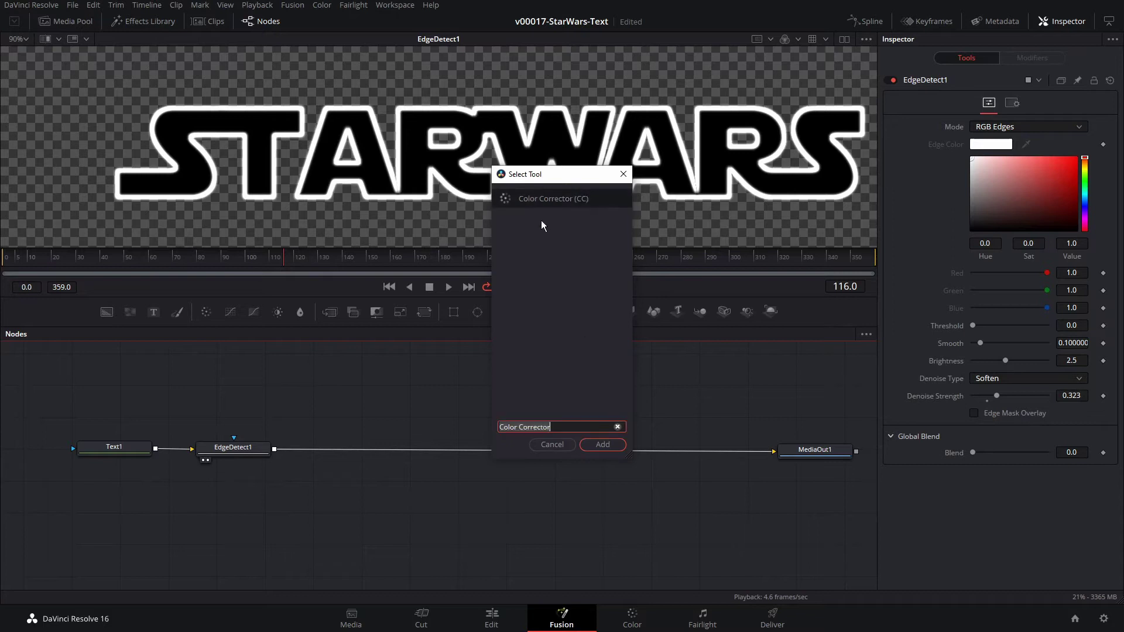
{"action": "left_click", "coordinate": [608, 449]}
Reroute EdgeDetect1's output from MediaOut1 into ColorCorrector1 and show ColorCorrector1 in the viewer
{"action": "mouse_move", "coordinate": [336, 380]}
{"action": "left_mouse_down"}
{"action": "mouse_move", "coordinate": [319, 381]}
{"action": "mouse_move", "coordinate": [330, 383]}
{"action": "left_mouse_up"}
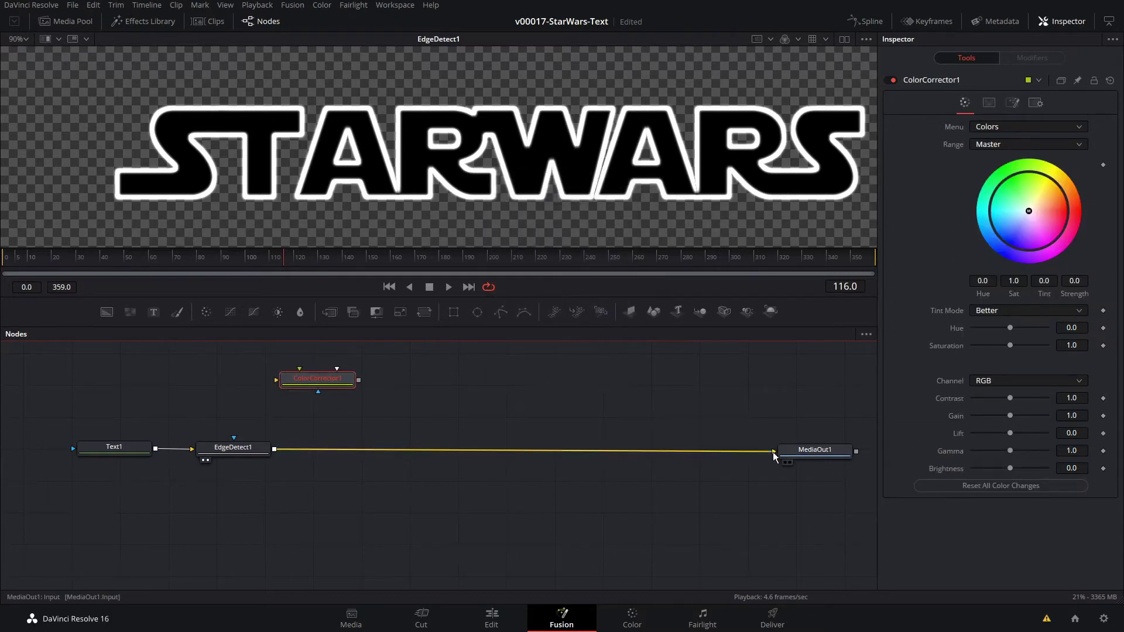
{"action": "left_click_drag", "start_coordinate": [774, 455], "coordinate": [378, 396]}
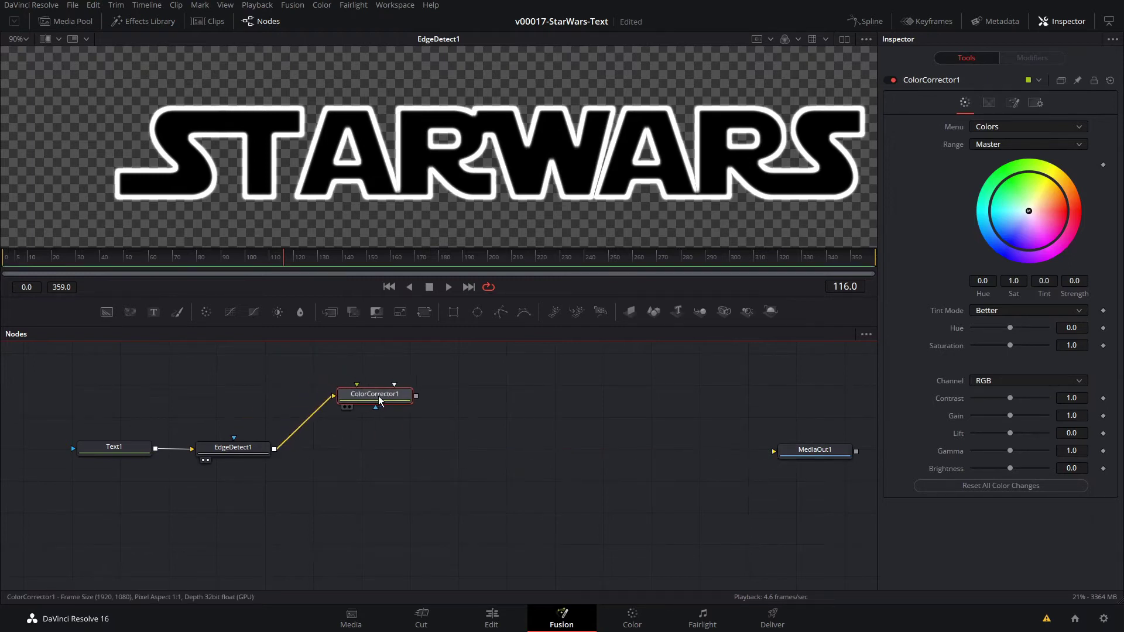
{"action": "key", "text": "1"}
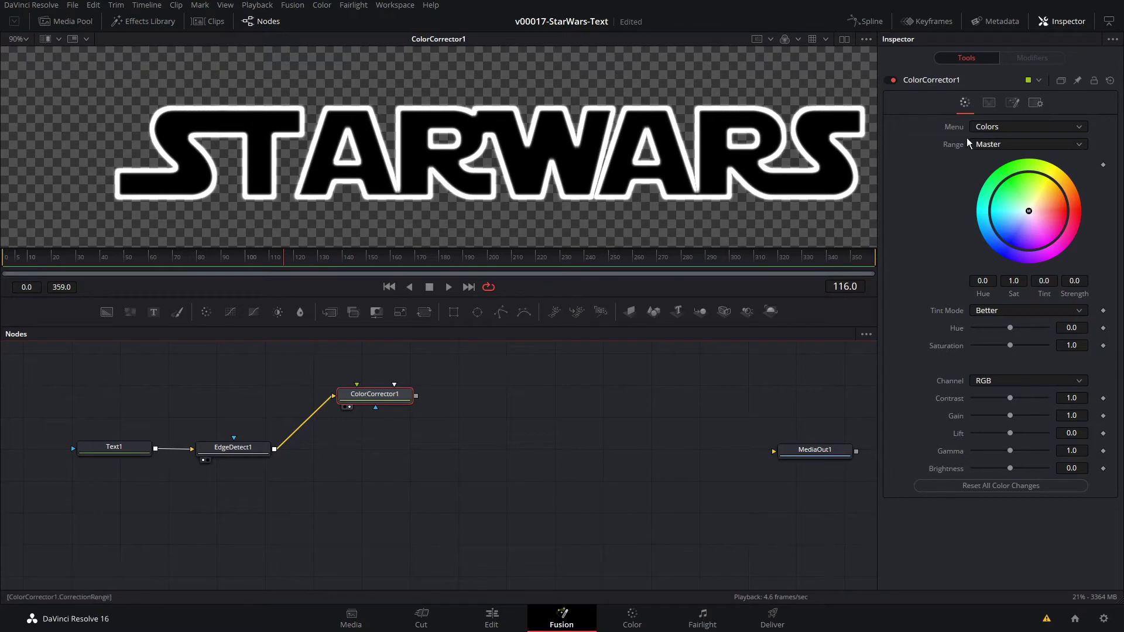
Turn the outline red in ColorCorrector1 by lowering the Green channel's Gain fully and setting the Blue channel's Gain to 0.0
{"action": "left_click", "coordinate": [1010, 382]}
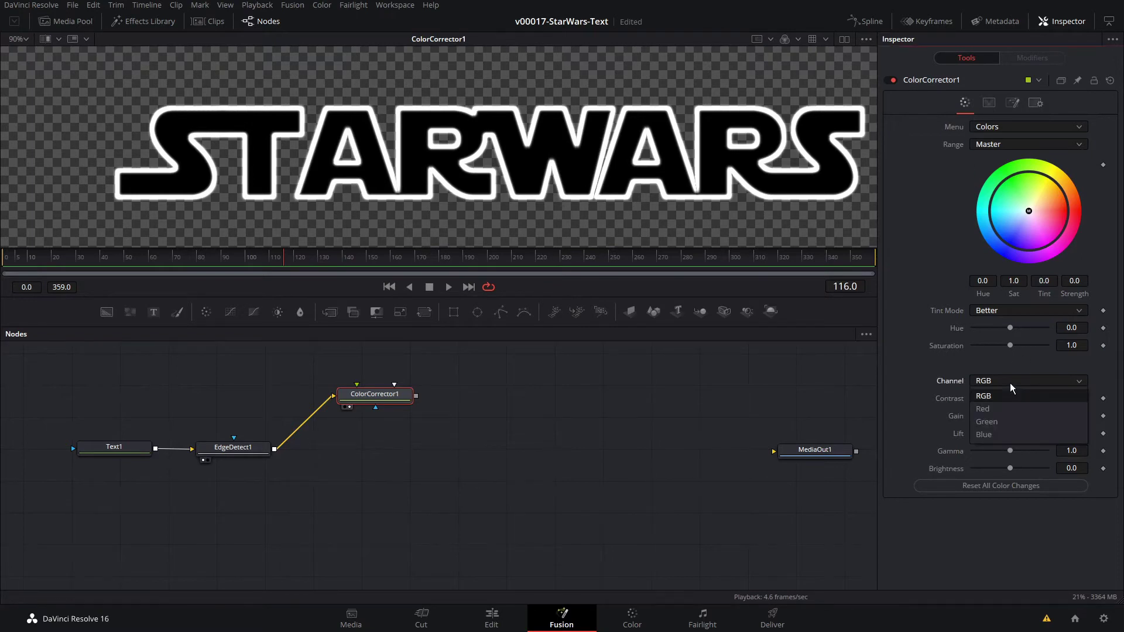
{"action": "left_click", "coordinate": [1010, 421]}
{"action": "left_click_drag", "start_coordinate": [1013, 415], "coordinate": [998, 414]}
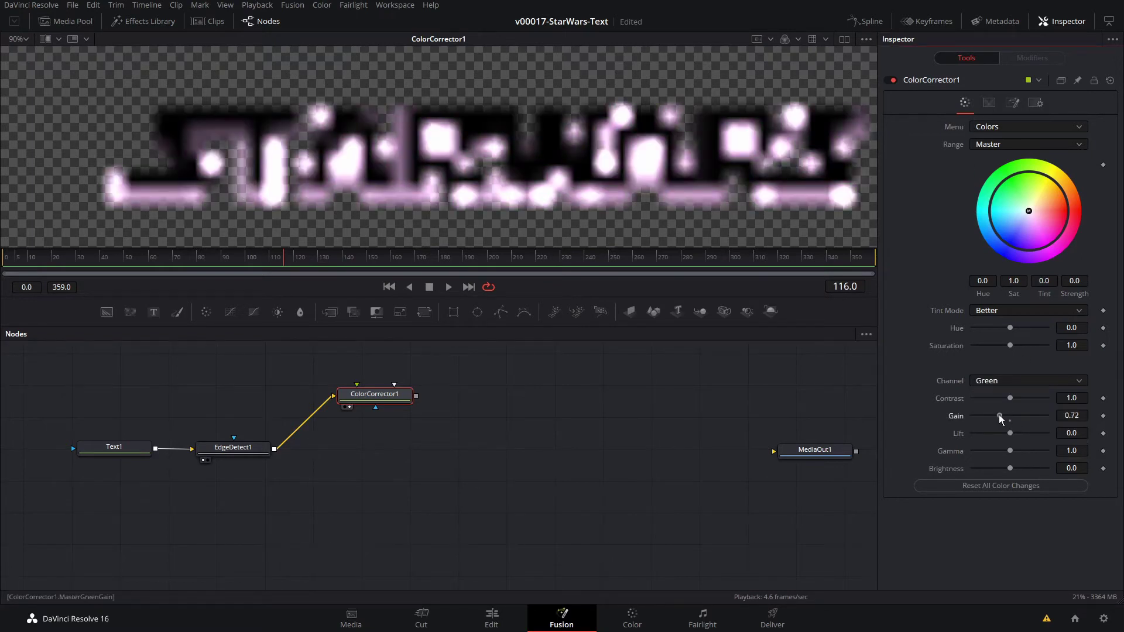
{"action": "left_click", "coordinate": [1002, 383]}
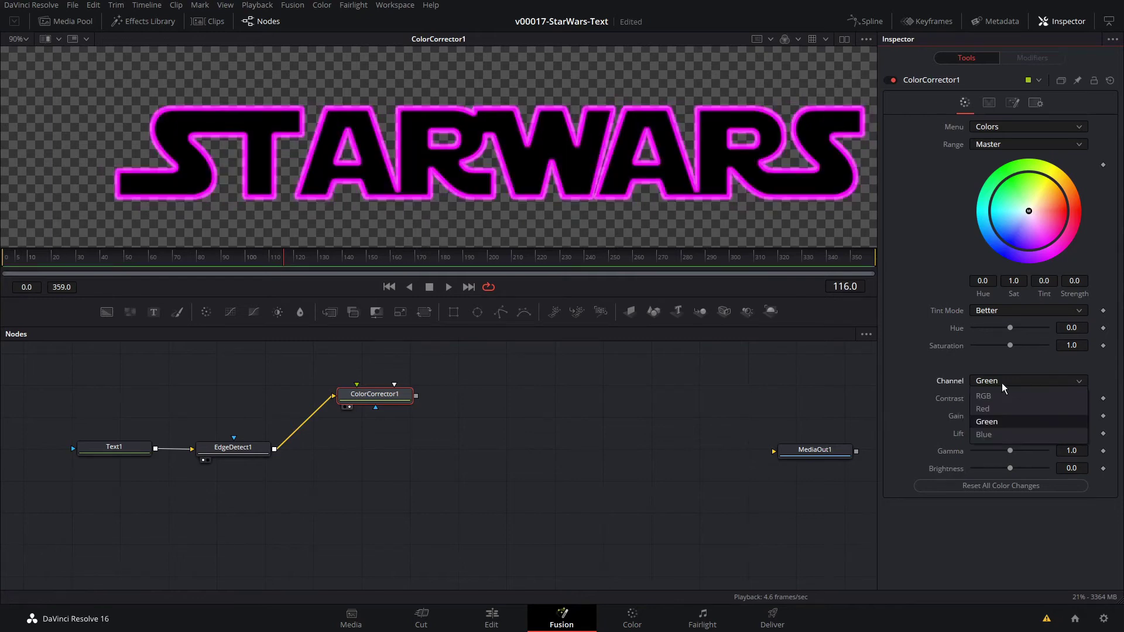
{"action": "left_click", "coordinate": [1003, 433]}
{"action": "left_click_drag", "start_coordinate": [1011, 416], "coordinate": [968, 420]}
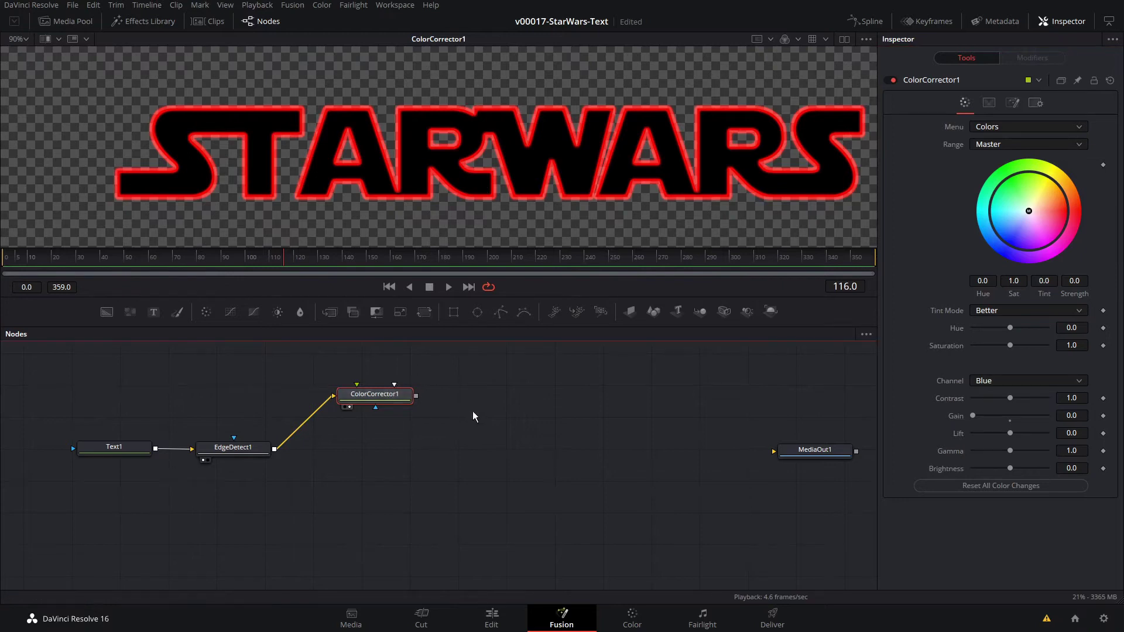
Add a Merge node beside ColorCorrector1 and connect ColorCorrector1's output to it
{"action": "left_click_drag", "start_coordinate": [381, 398], "coordinate": [374, 390]}
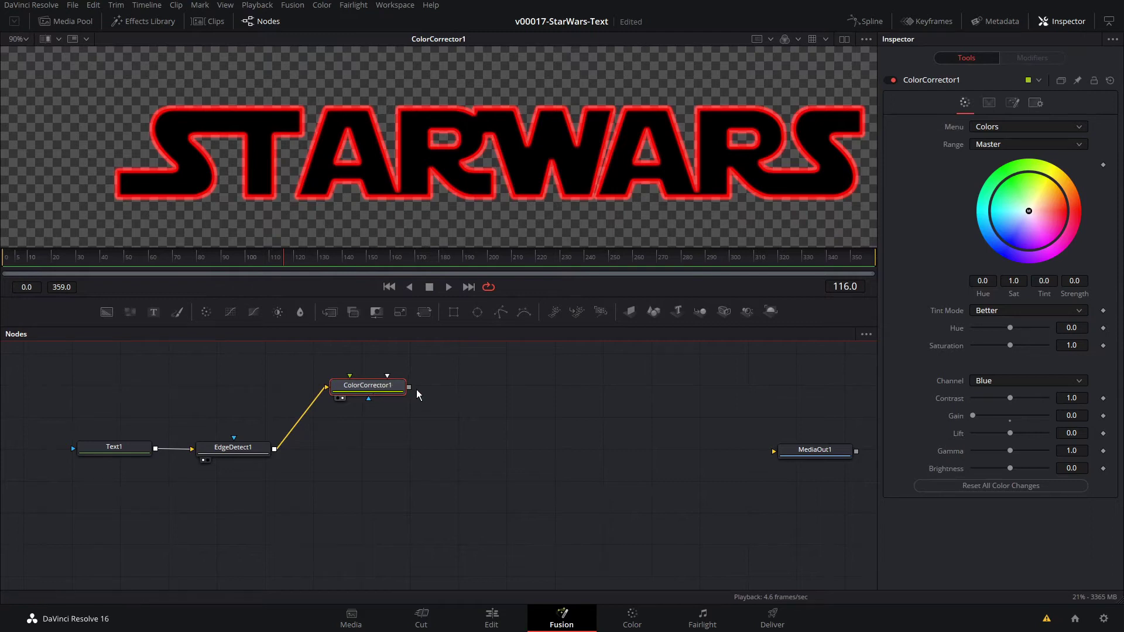
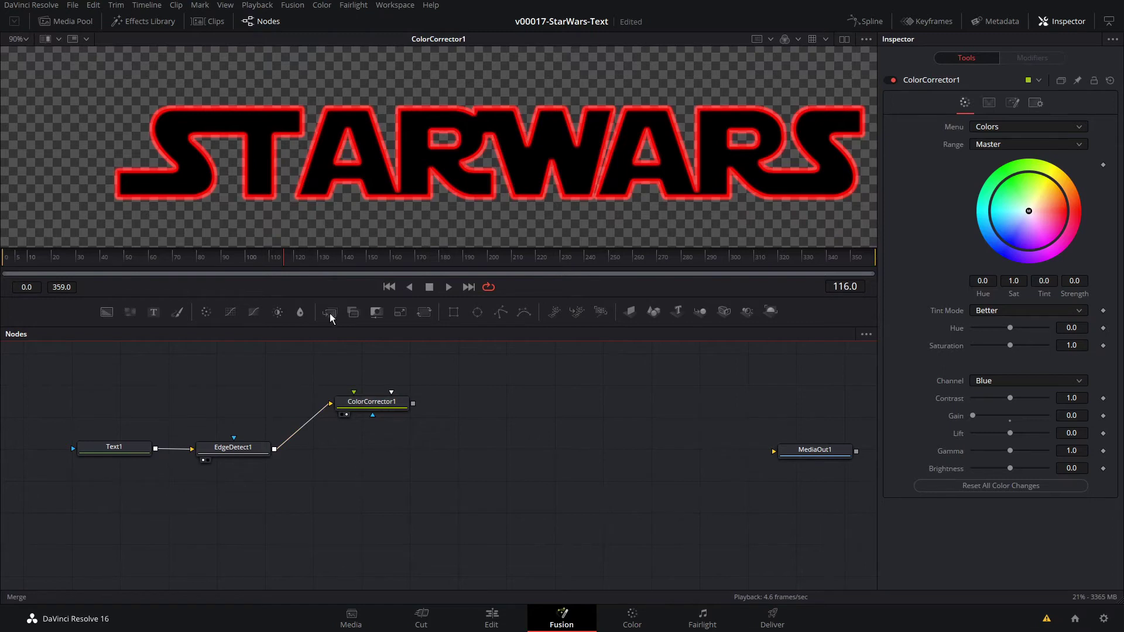
{"action": "left_click_drag", "start_coordinate": [329, 312], "coordinate": [486, 398]}
{"action": "left_click_drag", "start_coordinate": [412, 401], "coordinate": [473, 403]}
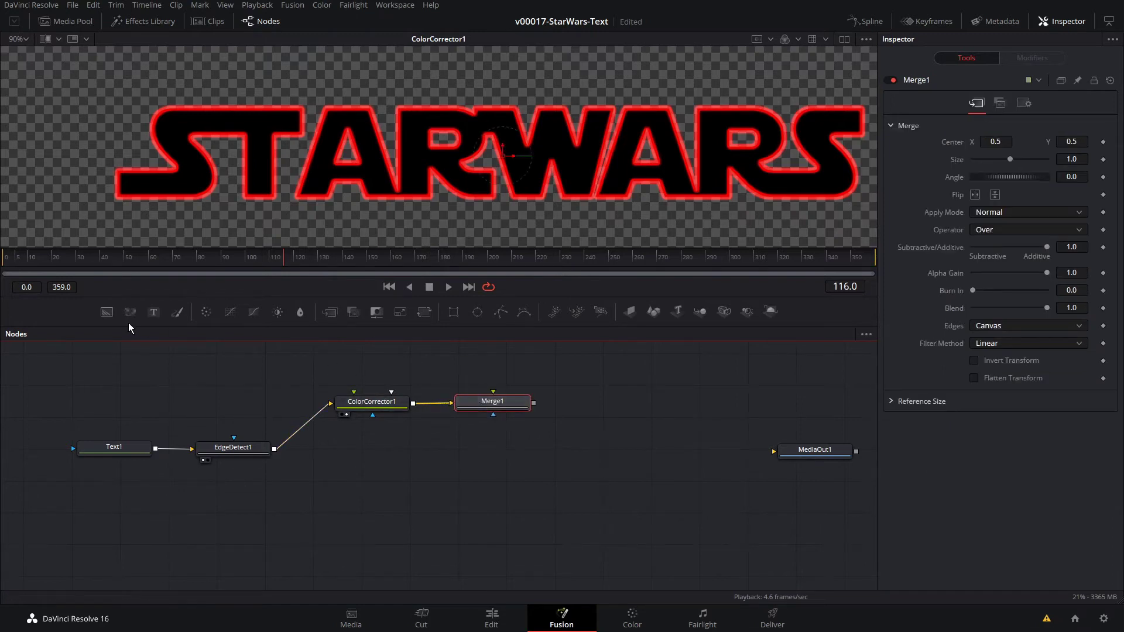
Add a Fast Noise node above Merge1 and connect it to Merge1's foreground input
{"action": "left_click_drag", "start_coordinate": [130, 313], "coordinate": [490, 361]}
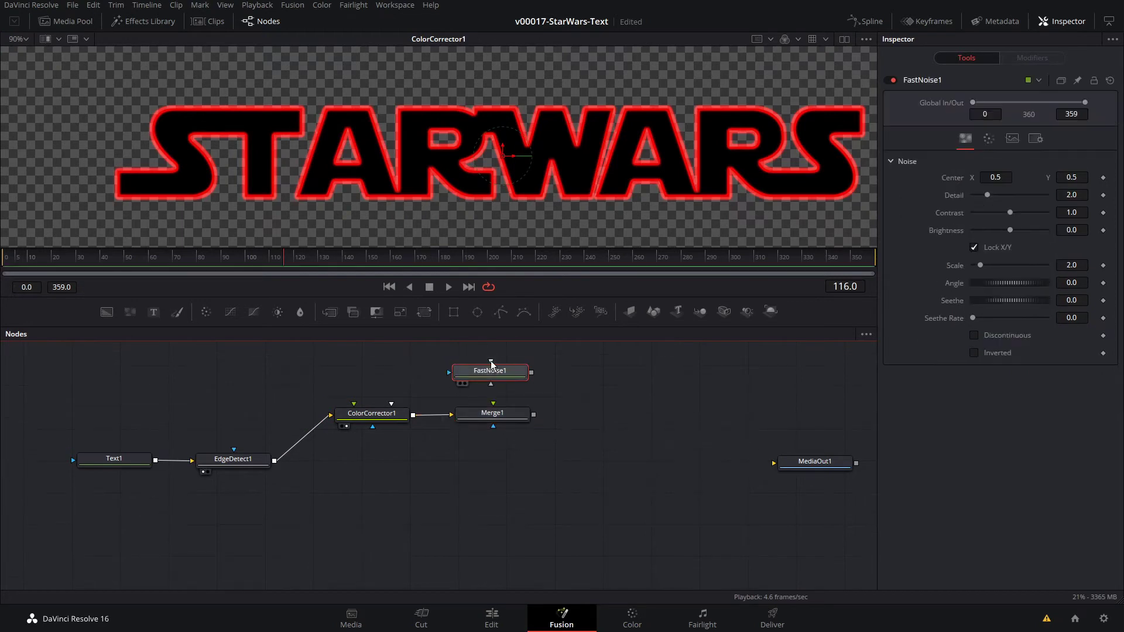
{"action": "left_click_drag", "start_coordinate": [532, 373], "coordinate": [497, 386]}
{"action": "left_click", "coordinate": [491, 414]}
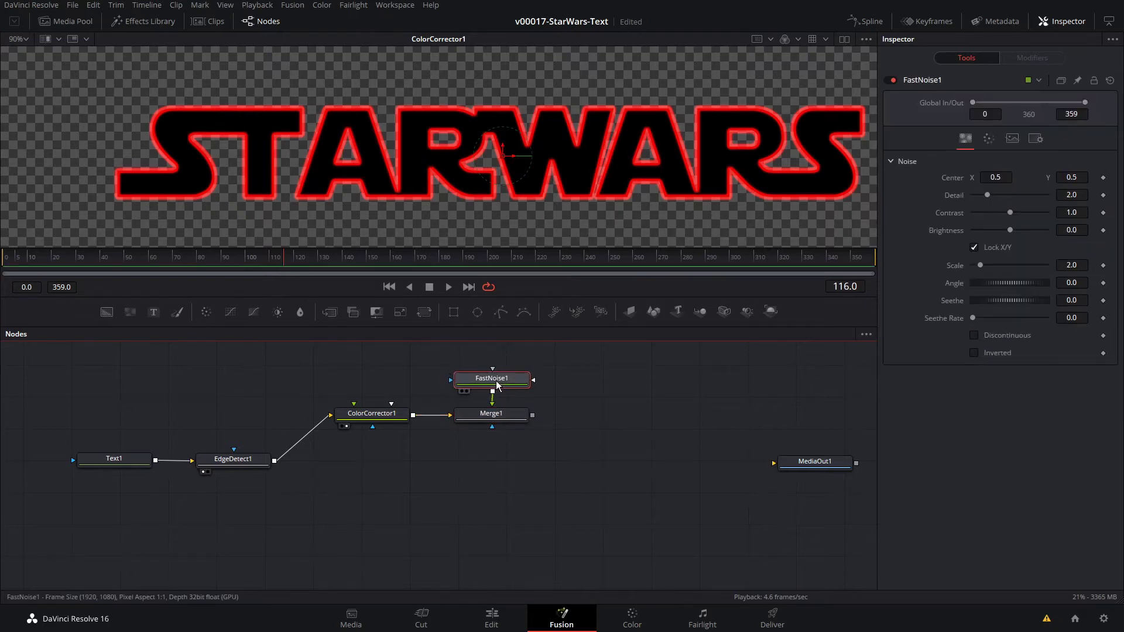
Show FastNoise1 in the viewer and set Detail to 10.0, Contrast to 5.0, Scale to 8.19 and Seethe to 0.543
{"action": "key", "text": "1"}
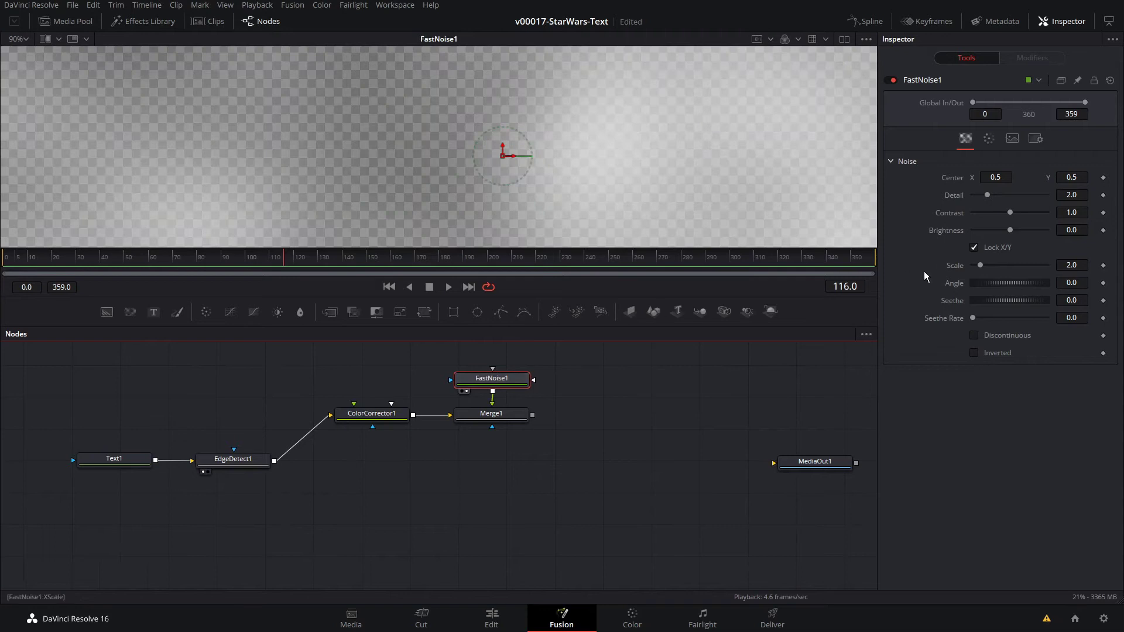
{"action": "key", "text": "ctrl+f"}
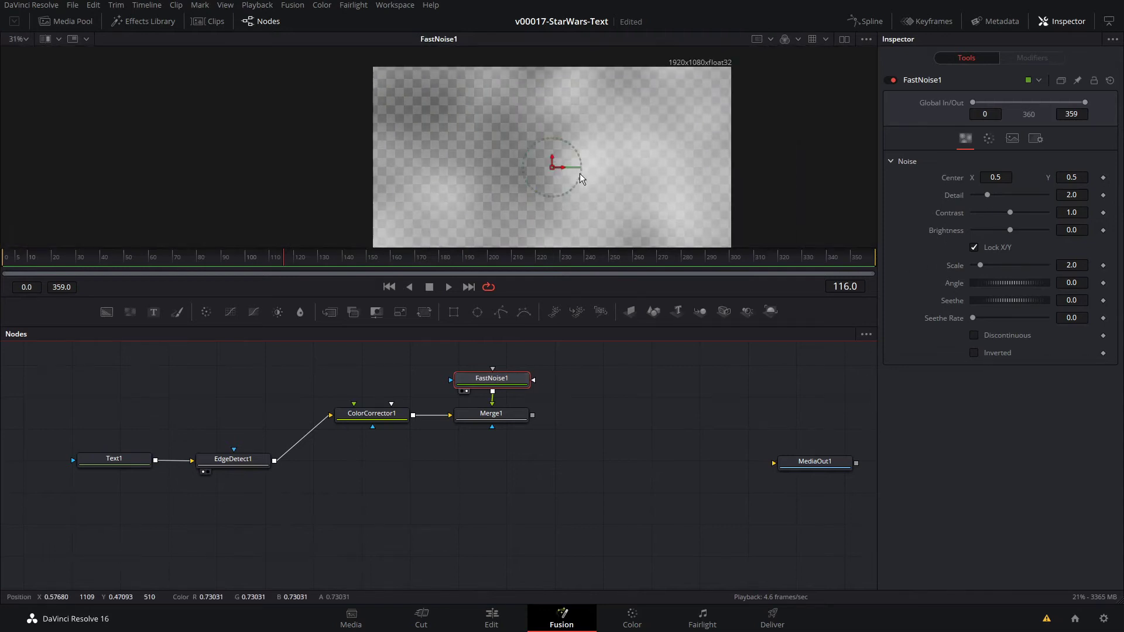
{"action": "left_click_drag", "start_coordinate": [985, 194], "coordinate": [1052, 212]}
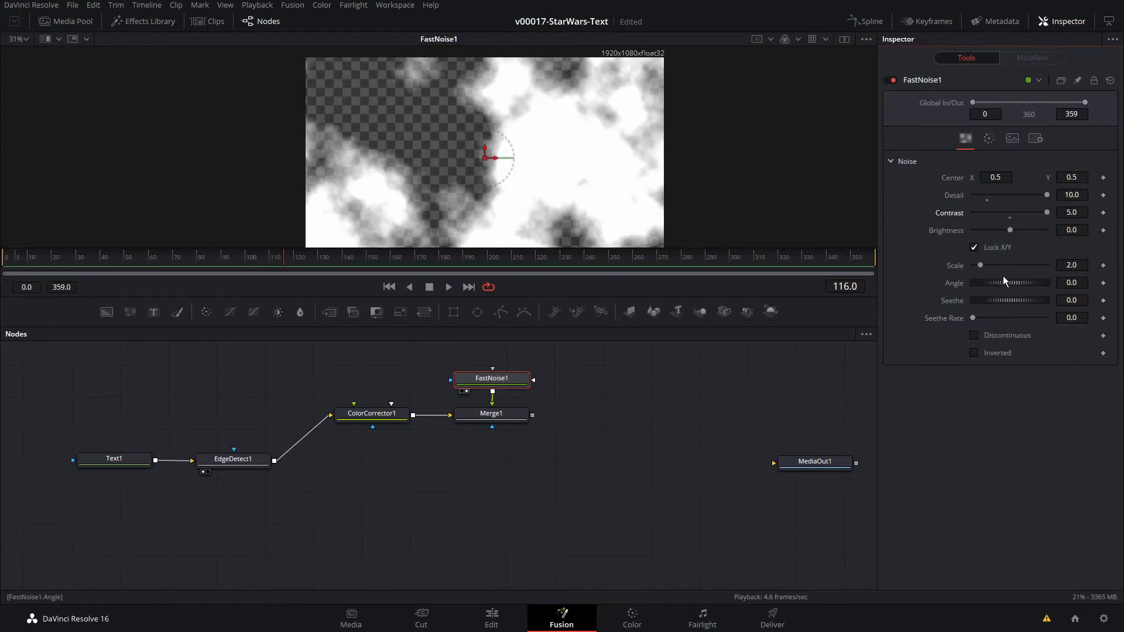
{"action": "left_click_drag", "start_coordinate": [981, 265], "coordinate": [1035, 297]}
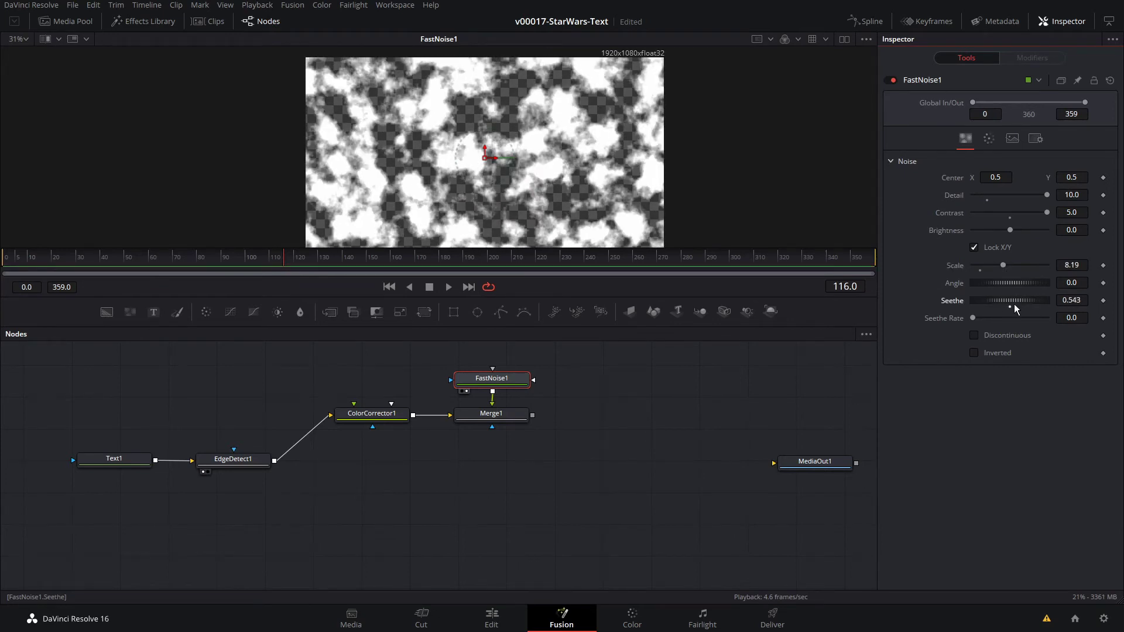
Animate FastNoise1 with a Seethe Rate of 0.126, checking the noise motion in playback
{"action": "left_click_drag", "start_coordinate": [975, 318], "coordinate": [981, 318]}
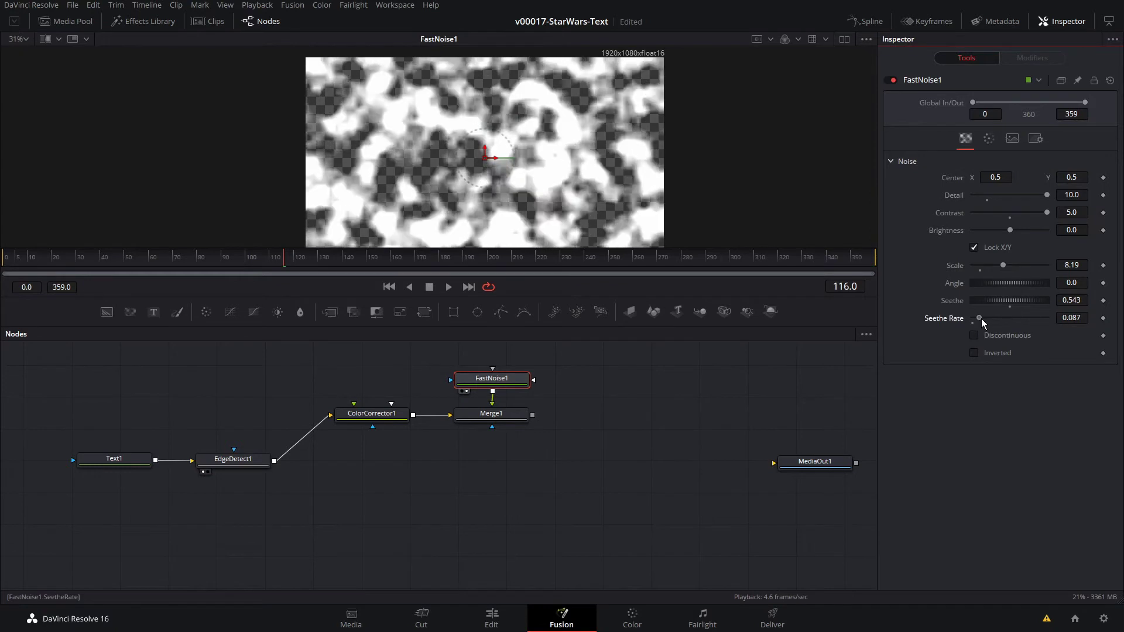
{"action": "left_click", "coordinate": [185, 259]}
{"action": "key", "text": "space"}
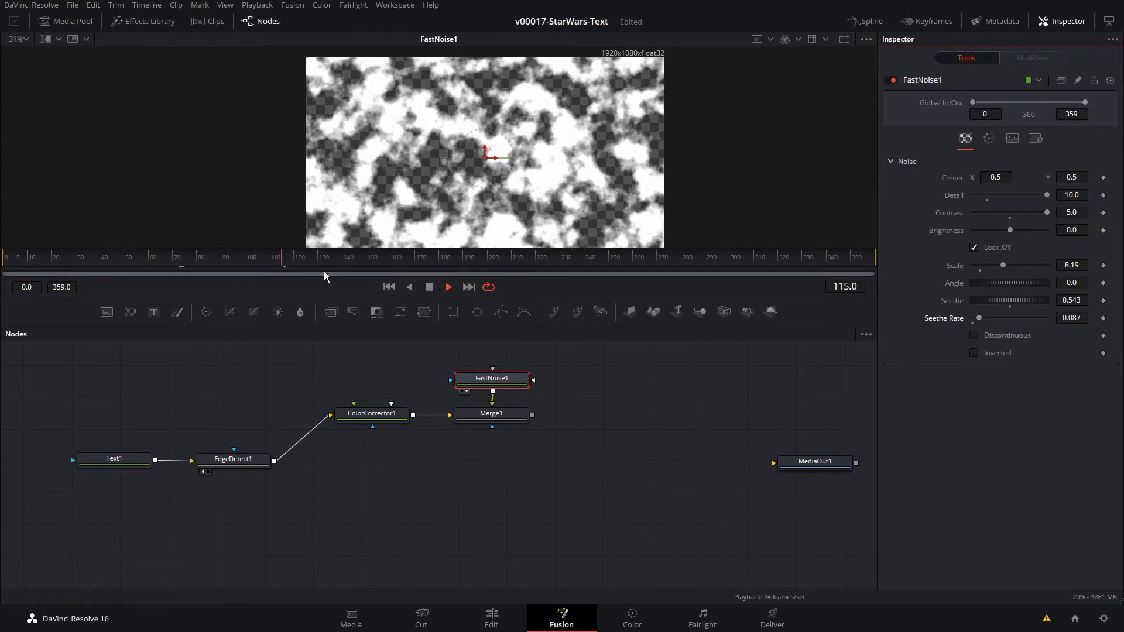
{"action": "key", "text": "space"}
{"action": "left_click_drag", "start_coordinate": [981, 318], "coordinate": [982, 318]}
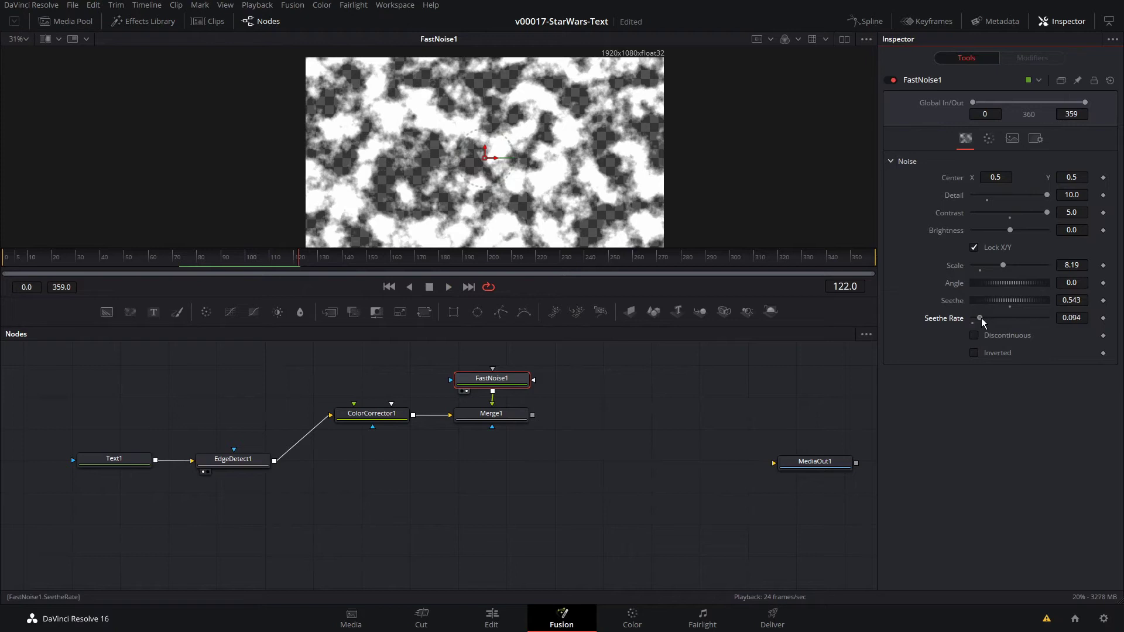
{"action": "key", "text": "space"}
{"action": "key", "text": "space"}
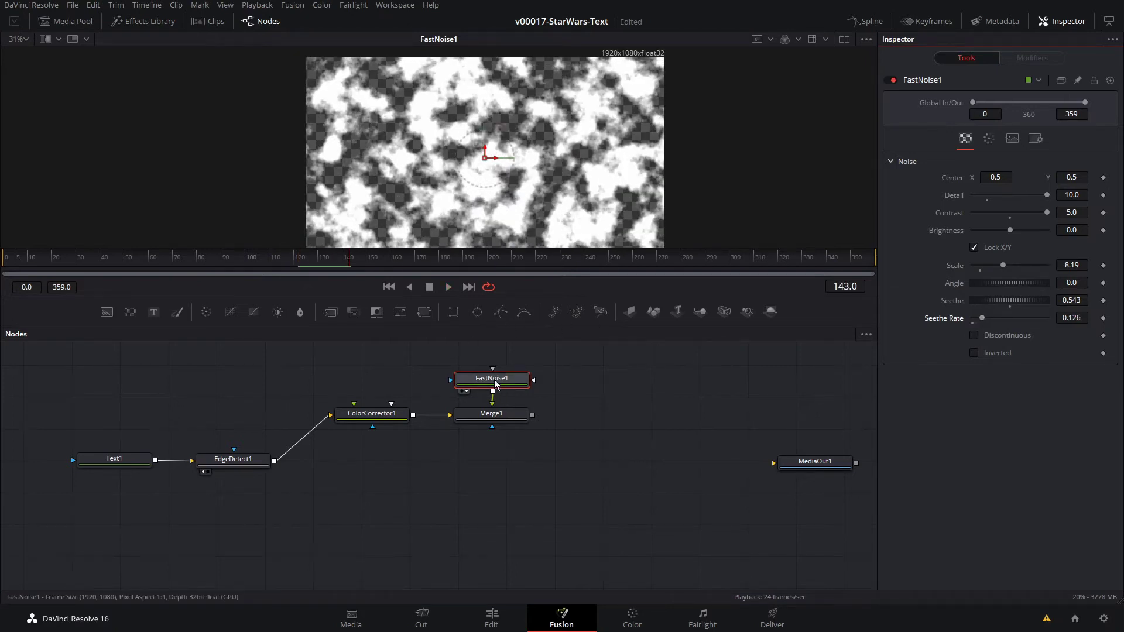
Compare the outputs of ColorCorrector1, FastNoise1 and Merge1 one after another in the viewer
{"action": "left_click", "coordinate": [359, 416]}
{"action": "key", "text": "1"}
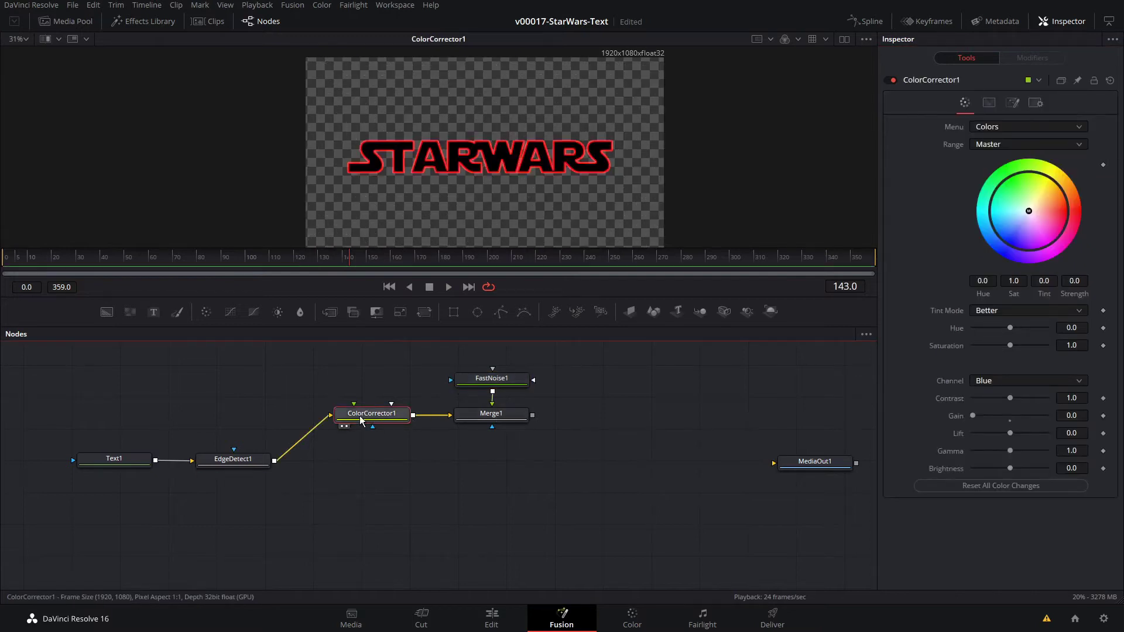
{"action": "left_click", "coordinate": [481, 378]}
{"action": "key", "text": "1"}
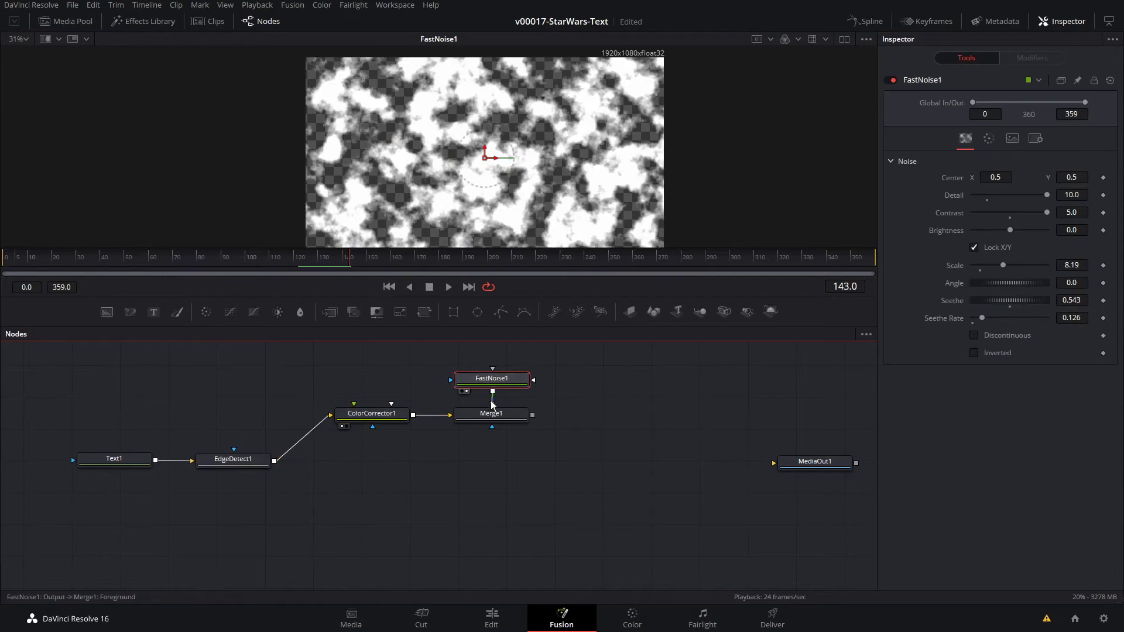
{"action": "left_click", "coordinate": [492, 415]}
{"action": "key", "text": "1"}
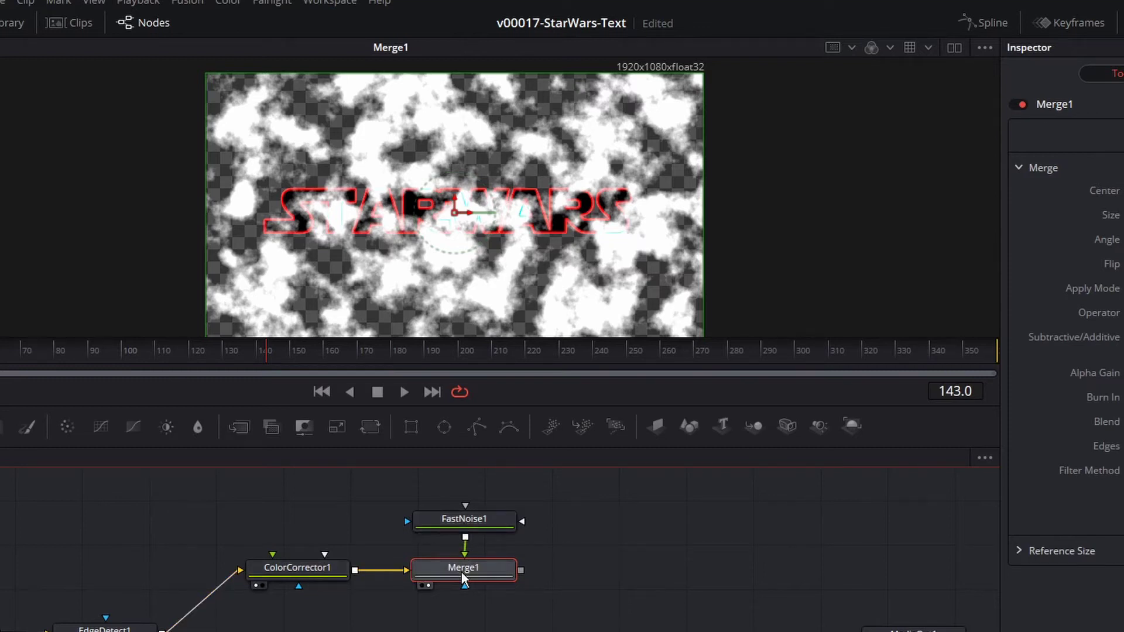
Swap Merge1's foreground and background inputs, set its Operator to In, and play back the noise-masked outline
{"action": "key", "text": "ctrl+t"}
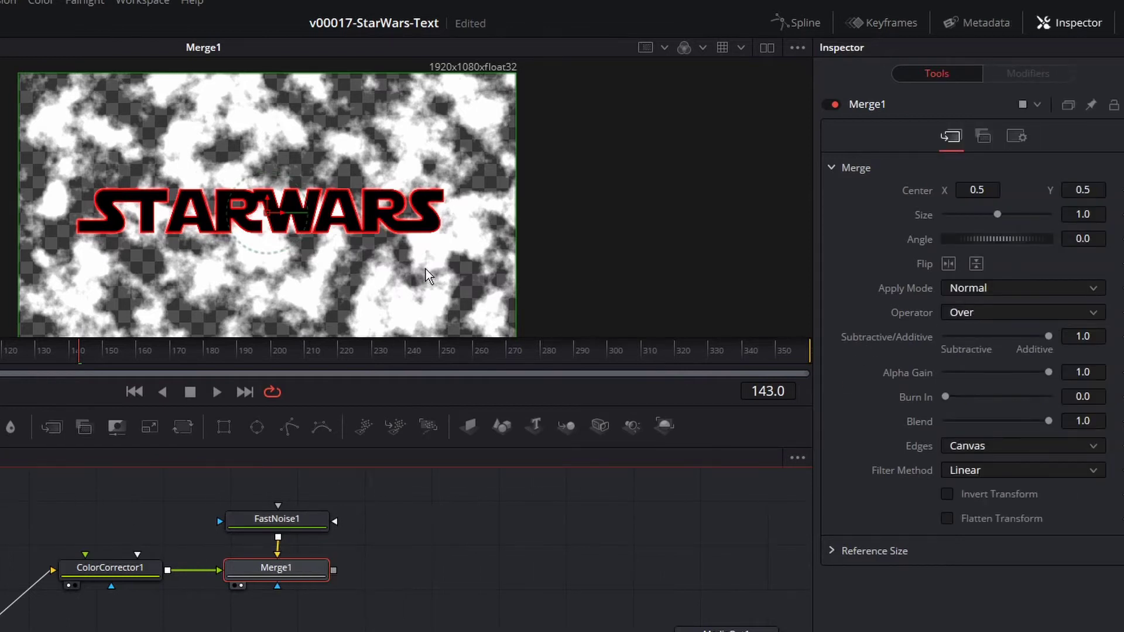
{"action": "left_click", "coordinate": [993, 316]}
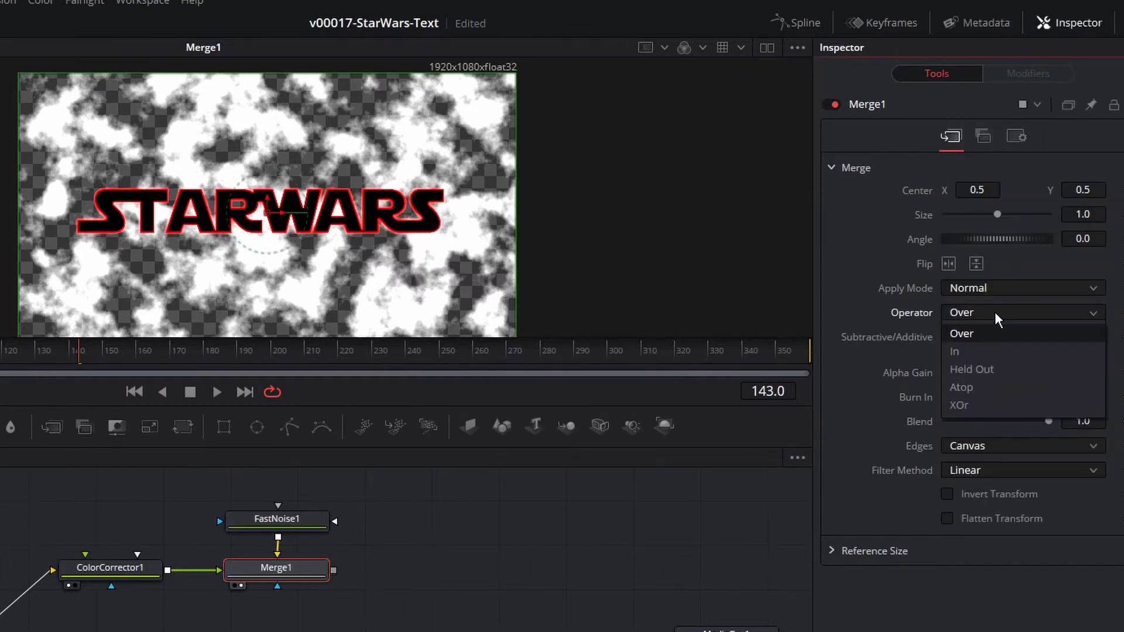
{"action": "left_click", "coordinate": [994, 352]}
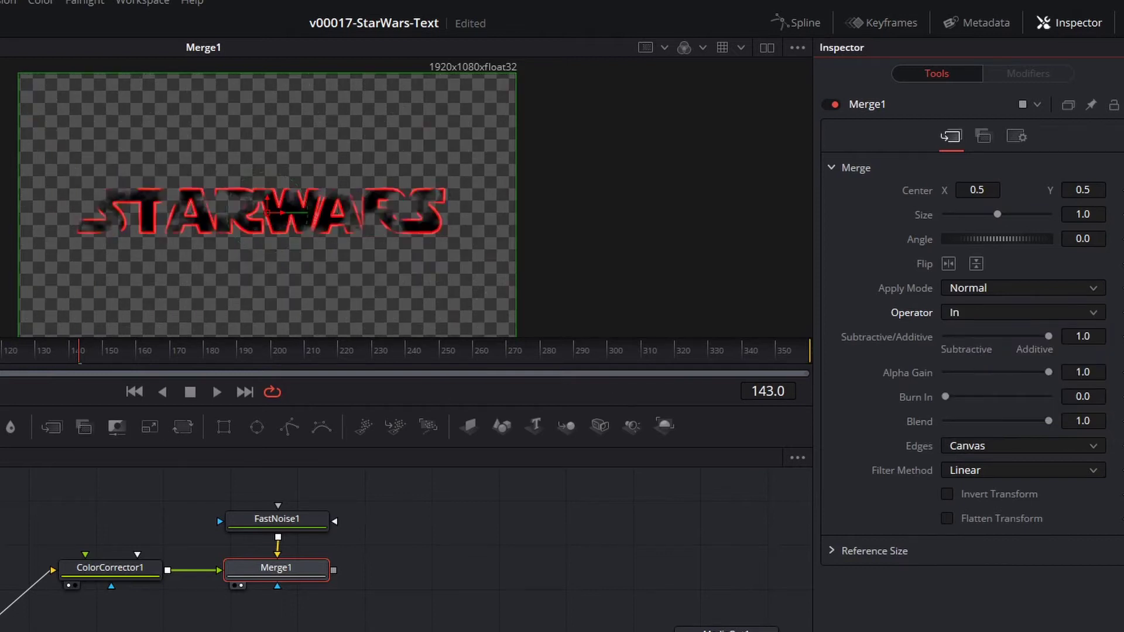
{"action": "key", "text": "space"}
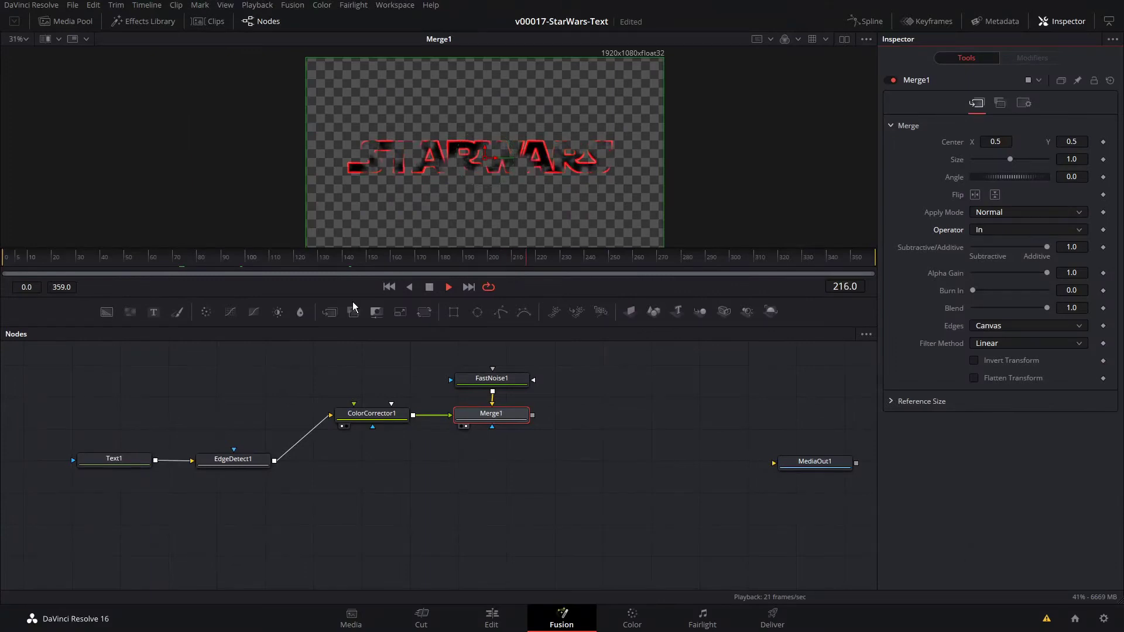
{"action": "key", "text": "space"}
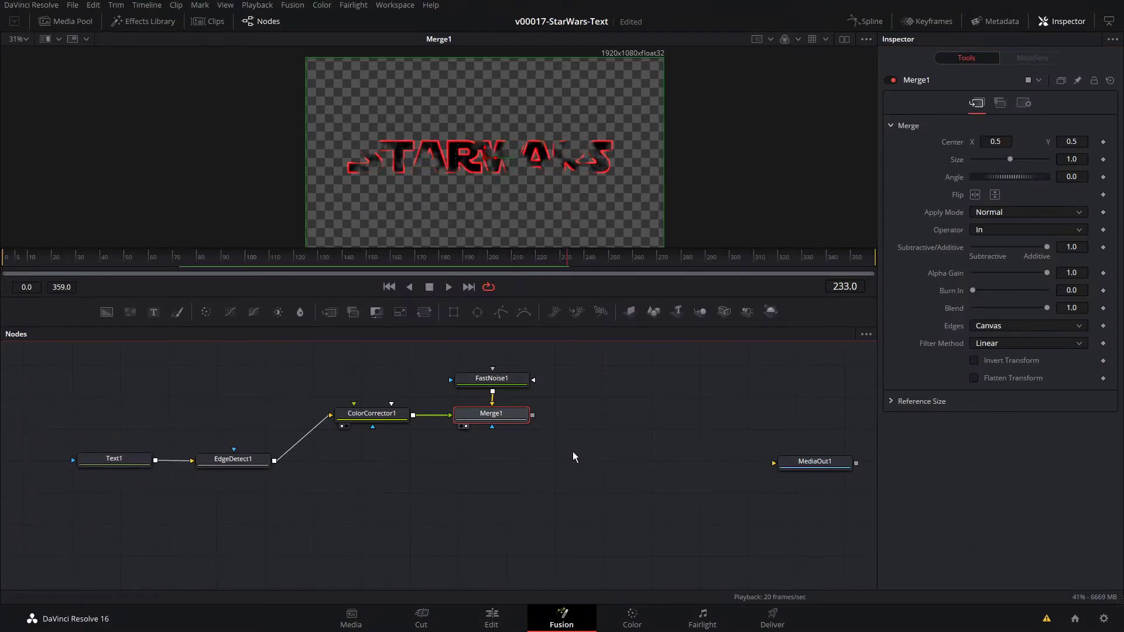
Duplicate the ColorCorrector1, FastNoise1 and Merge1 group and place the copy directly below the original
{"action": "left_click_drag", "start_coordinate": [572, 451], "coordinate": [346, 362]}
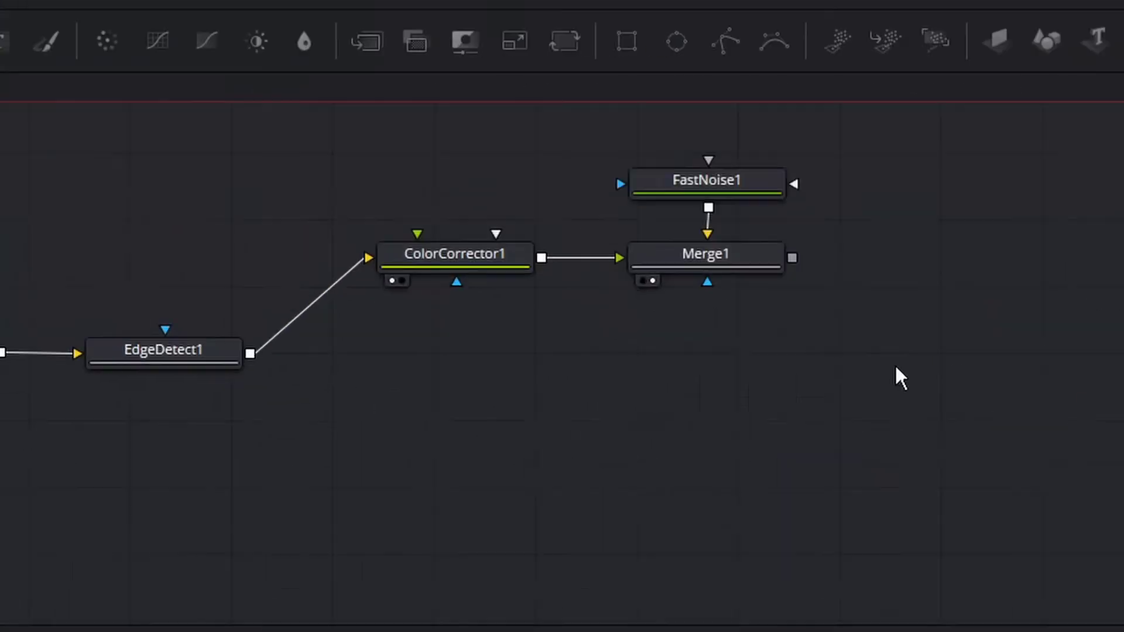
{"action": "left_click_drag", "start_coordinate": [581, 467], "coordinate": [341, 357]}
{"action": "left_click", "coordinate": [431, 171]}
{"action": "key", "text": "ctrl+v"}
{"action": "left_click_drag", "start_coordinate": [515, 350], "coordinate": [711, 410]}
{"action": "left_click", "coordinate": [731, 344]}
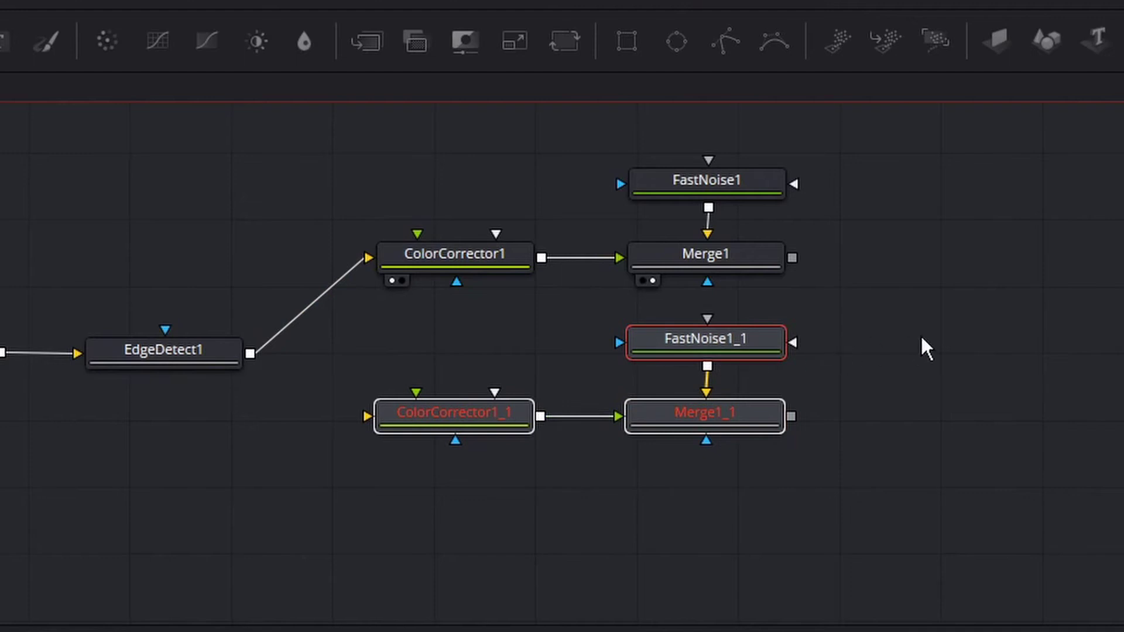
Paste a second copy of the color corrector, noise and merge group and align it below the first copy
{"action": "scroll", "coordinate": [920, 311], "scroll_direction": "down", "scroll_amount": 2}
{"action": "scroll", "coordinate": [920, 286], "scroll_direction": "down", "scroll_amount": 2}
{"action": "key", "text": "ctrl+v"}
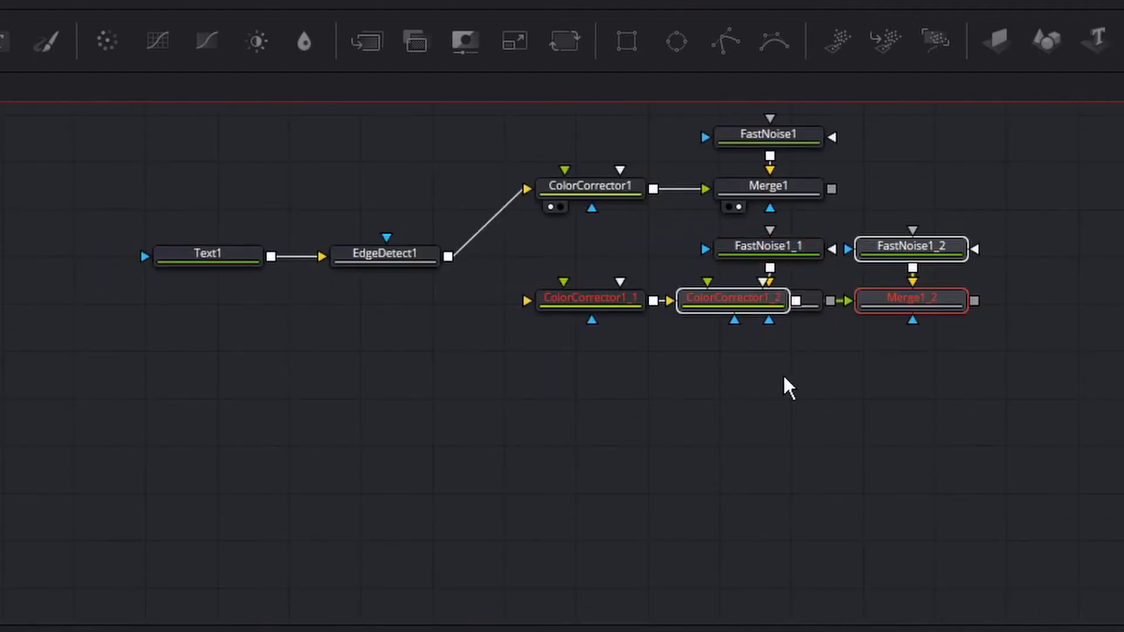
{"action": "left_click_drag", "start_coordinate": [906, 257], "coordinate": [763, 391]}
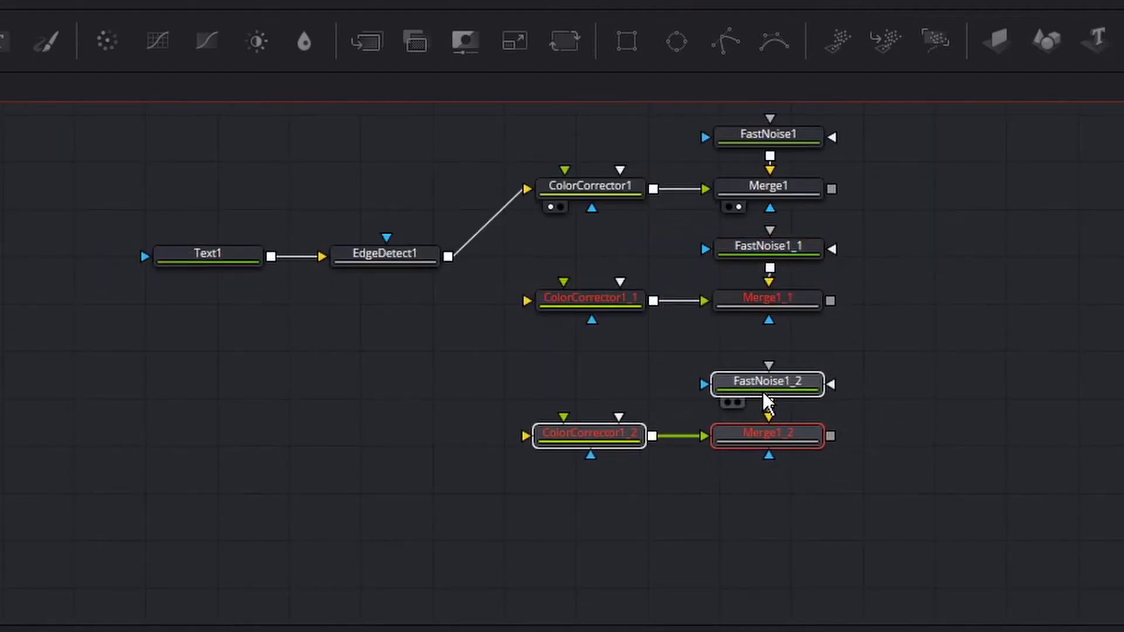
Tidy the spacing of the middle node group and connect EdgeDetect1's output to ColorCorrector1_1 and ColorCorrector1_2
{"action": "left_click", "coordinate": [784, 300]}
{"action": "left_click_drag", "start_coordinate": [613, 293], "coordinate": [611, 299]}
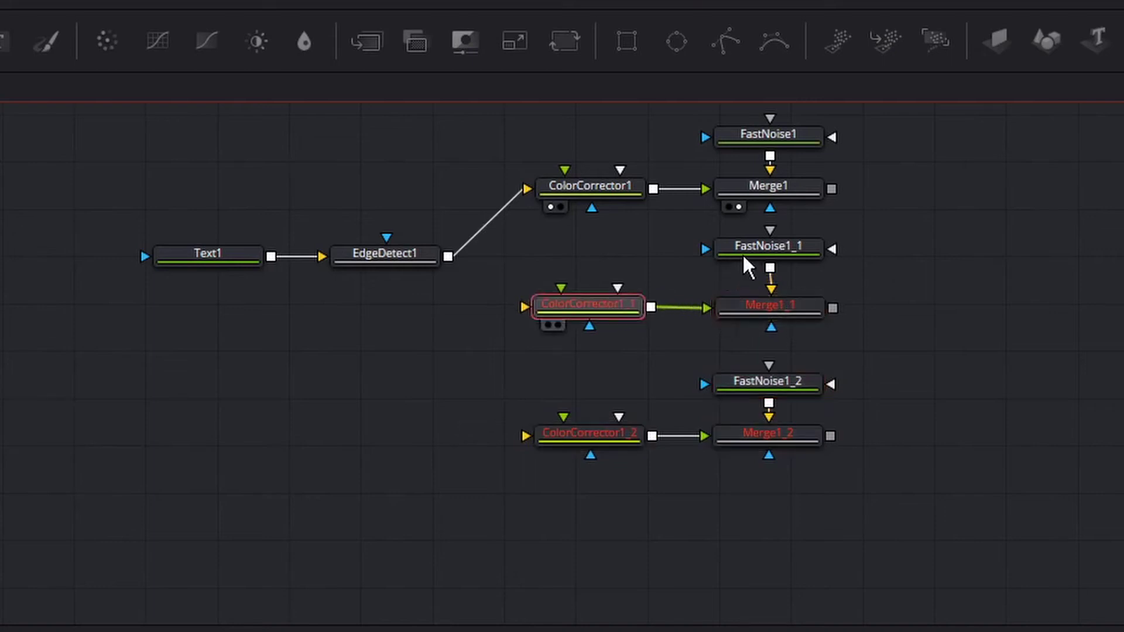
{"action": "left_click_drag", "start_coordinate": [767, 250], "coordinate": [771, 255]}
{"action": "left_click_drag", "start_coordinate": [447, 256], "coordinate": [560, 314]}
{"action": "left_click_drag", "start_coordinate": [448, 256], "coordinate": [589, 434]}
{"action": "left_click", "coordinate": [849, 319]}
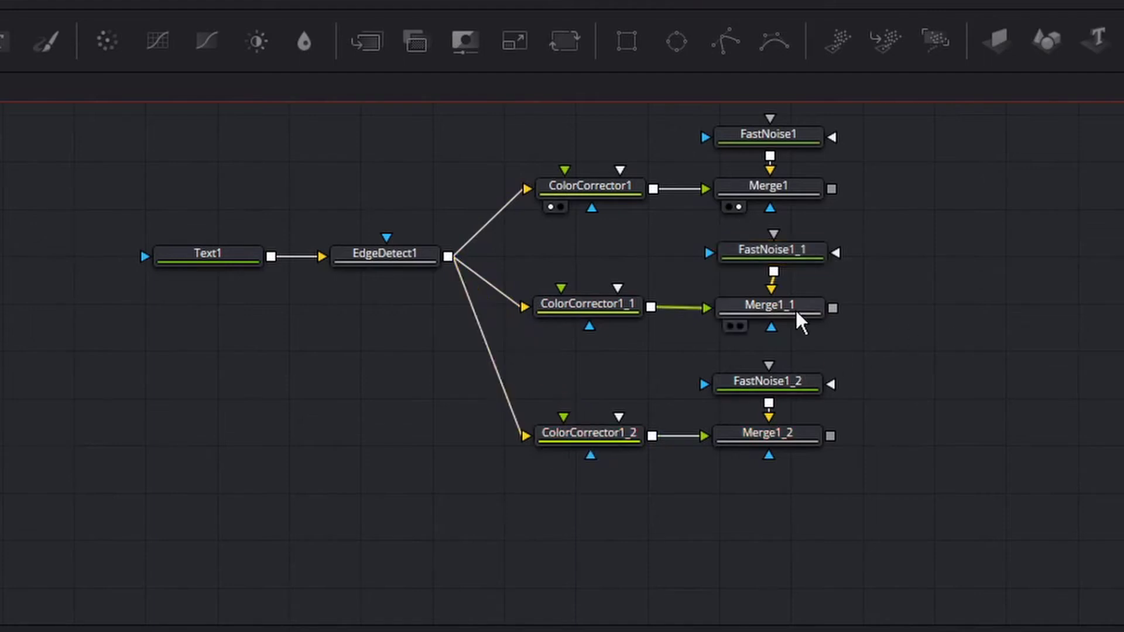
Reset ColorCorrector1_1 and set its Red and Green channel Gain to 0.0 so the outline turns blue
{"action": "left_click", "coordinate": [587, 310]}
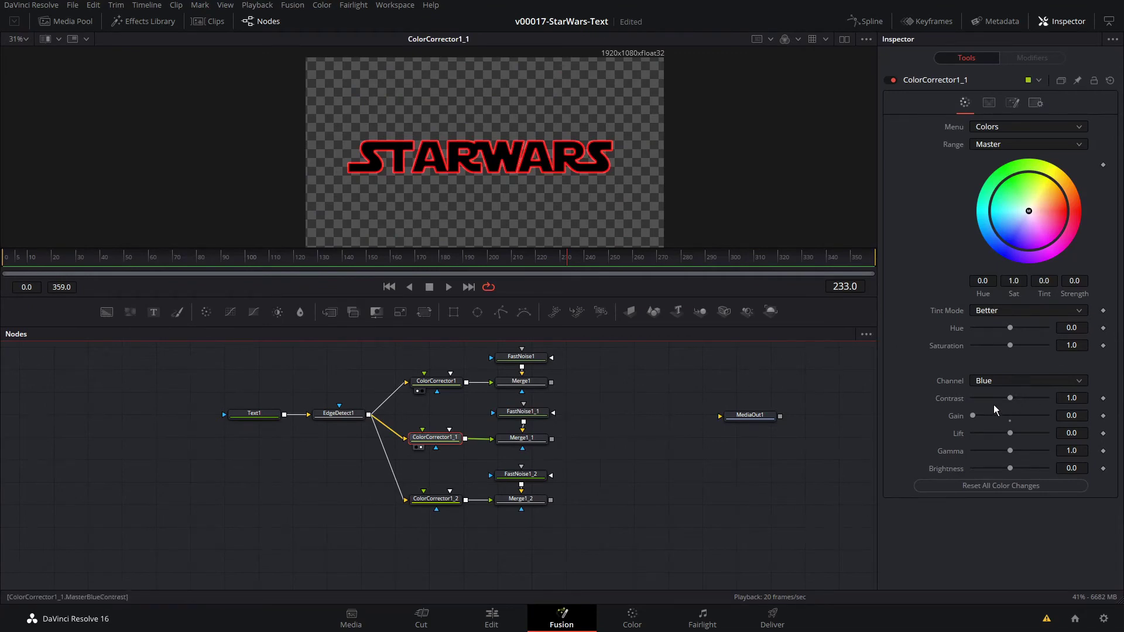
{"action": "left_click", "coordinate": [1109, 83]}
{"action": "left_click", "coordinate": [1109, 84]}
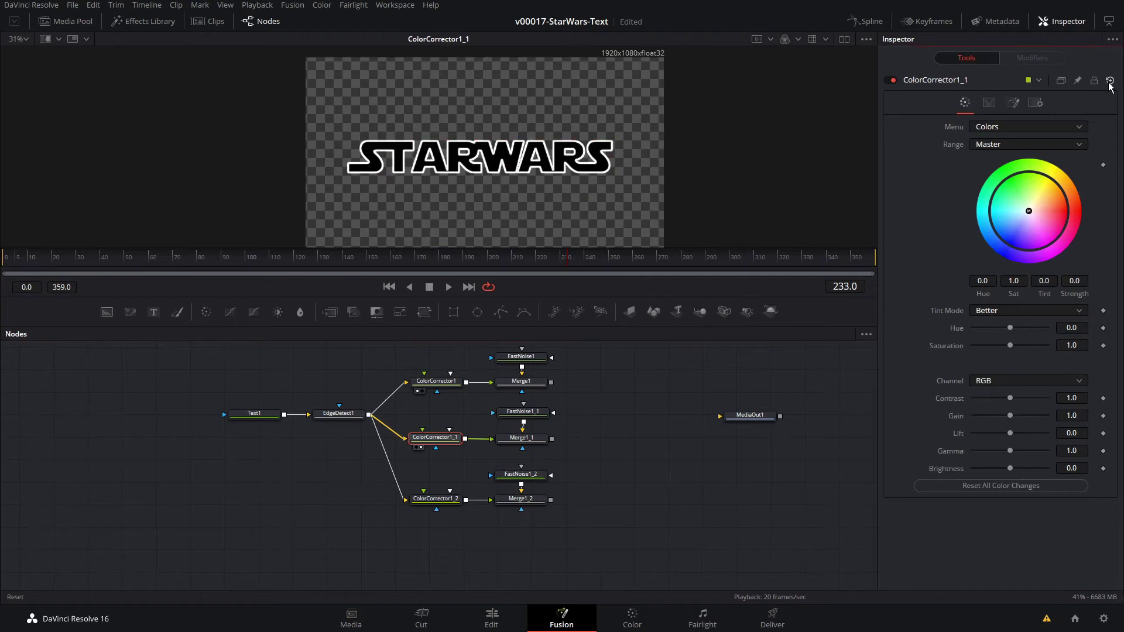
{"action": "left_click", "coordinate": [1015, 382]}
{"action": "left_click", "coordinate": [1015, 408]}
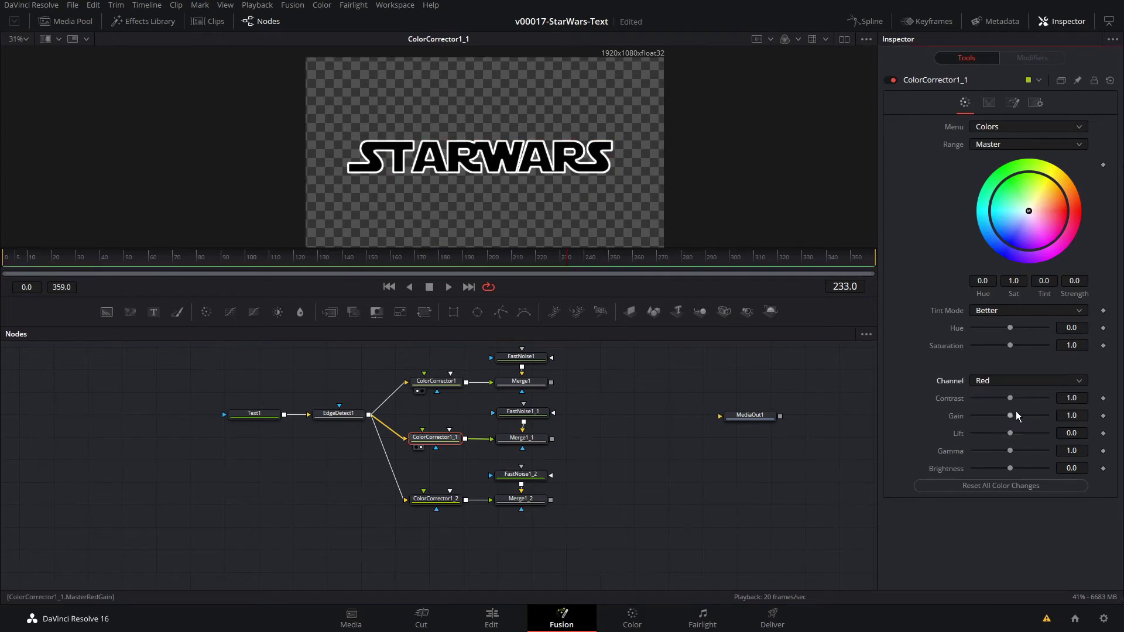
{"action": "left_click_drag", "start_coordinate": [1011, 415], "coordinate": [956, 416]}
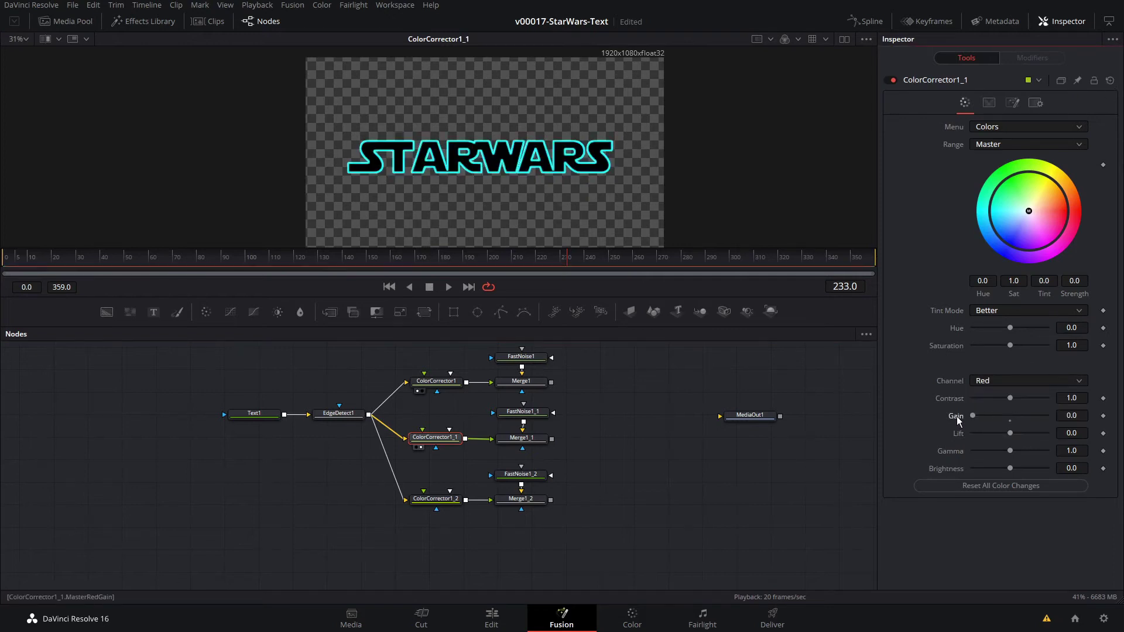
{"action": "left_click", "coordinate": [1019, 381]}
{"action": "left_click", "coordinate": [1017, 419]}
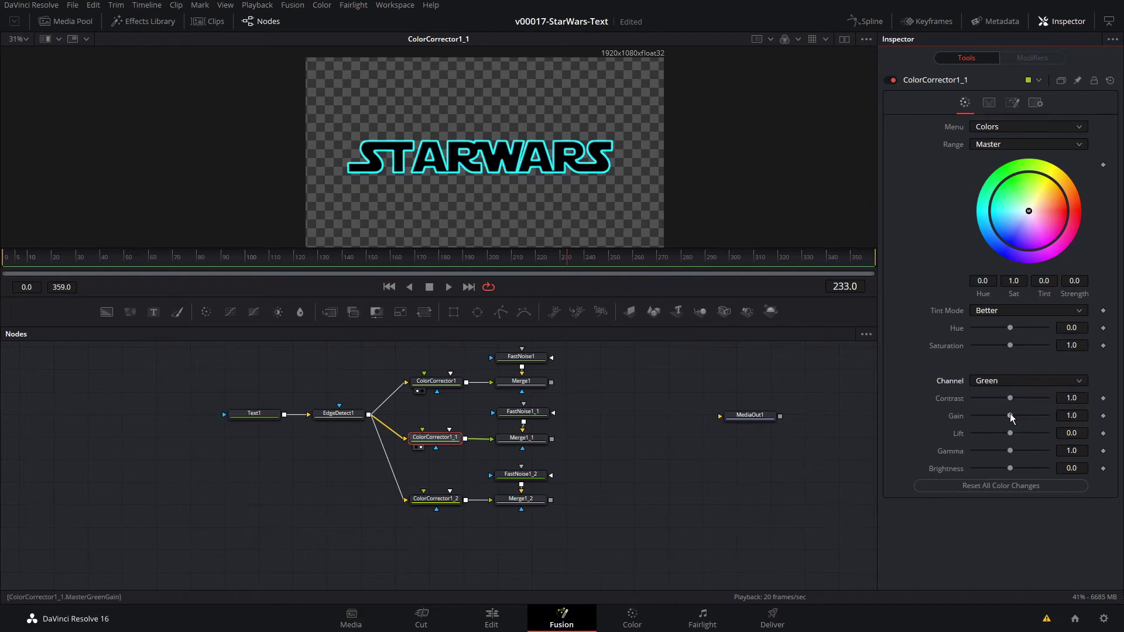
{"action": "left_click_drag", "start_coordinate": [1010, 415], "coordinate": [963, 416]}
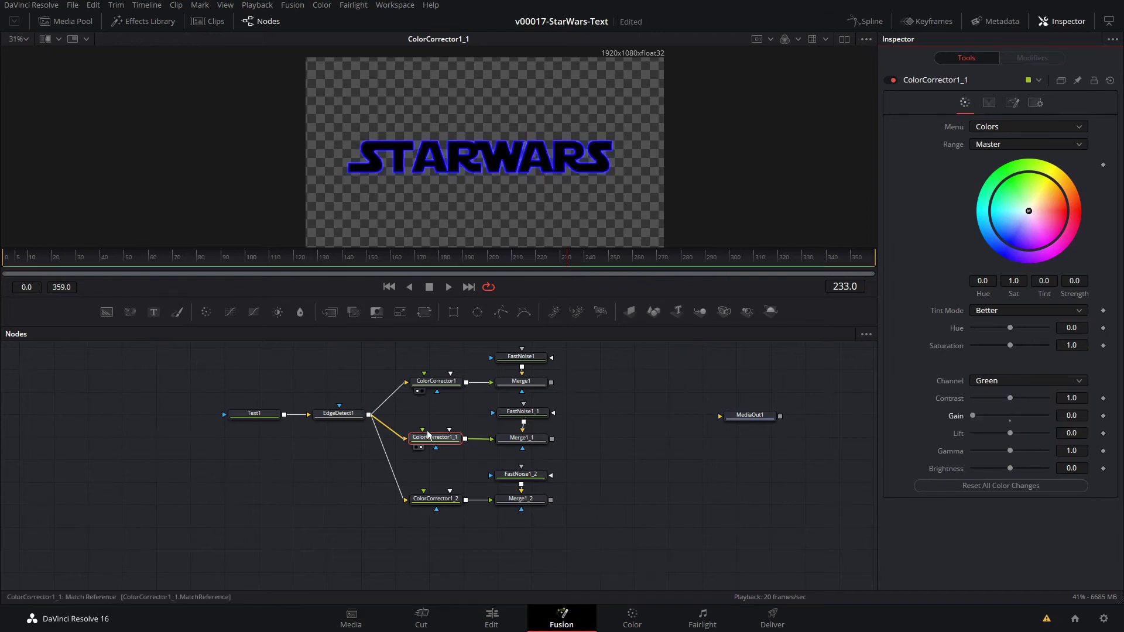
Show Merge1_1 in the viewer and set FastNoise1_1's Seethe to 1.797 to vary its noise pattern from FastNoise1
{"action": "left_click", "coordinate": [523, 440]}
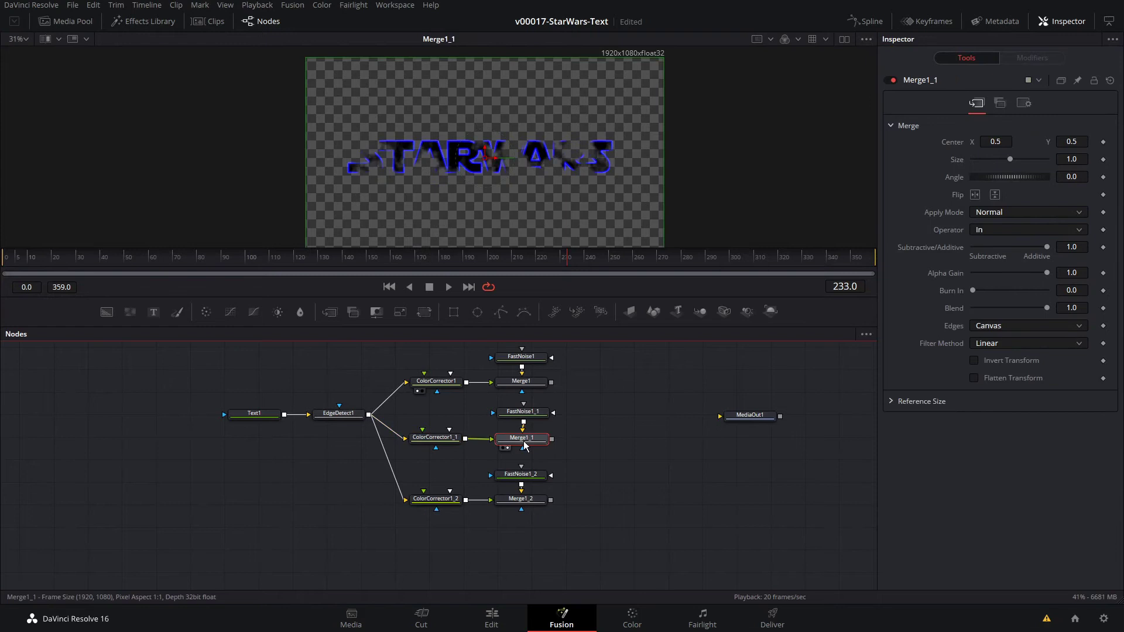
{"action": "left_click", "coordinate": [533, 416]}
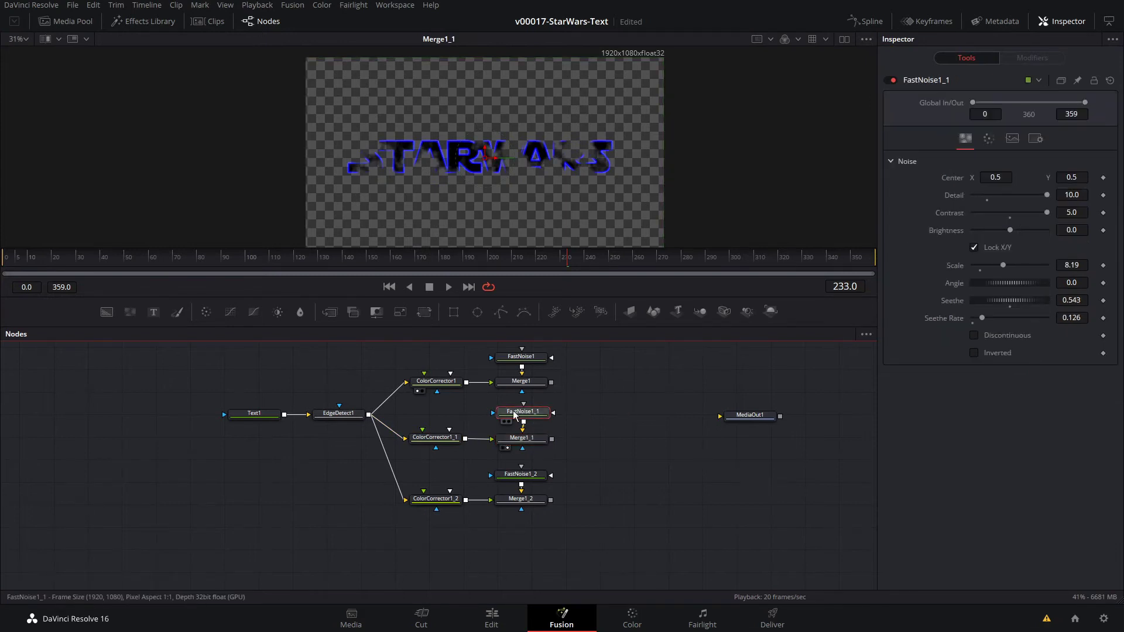
{"action": "left_click", "coordinate": [531, 357]}
{"action": "scroll", "coordinate": [531, 362], "scroll_direction": "up", "scroll_amount": 1}
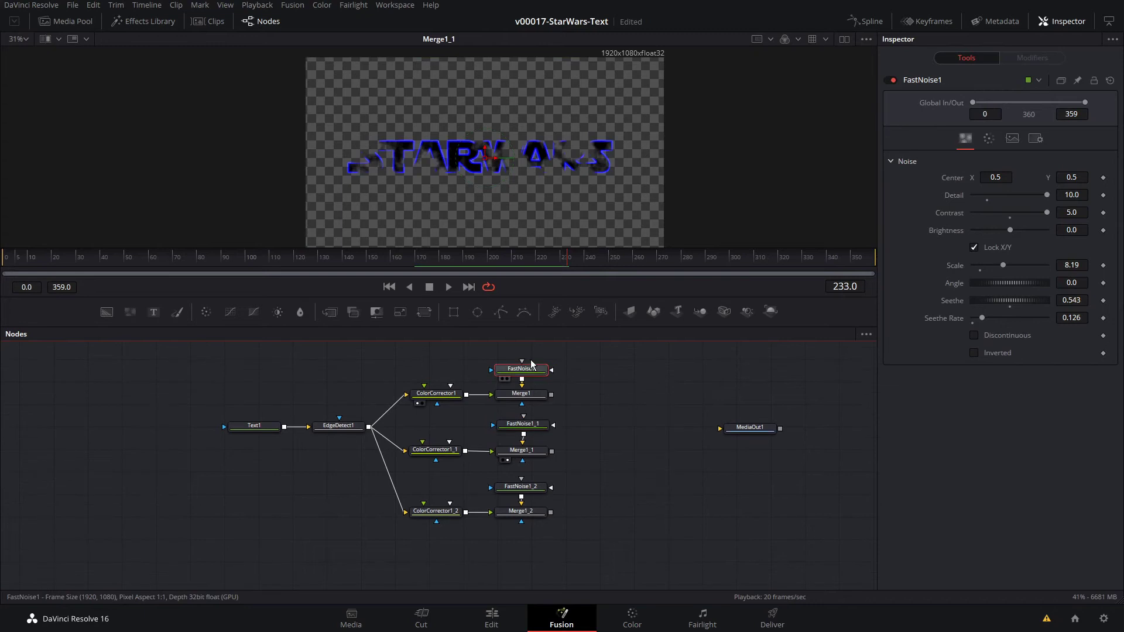
{"action": "left_click", "coordinate": [535, 426]}
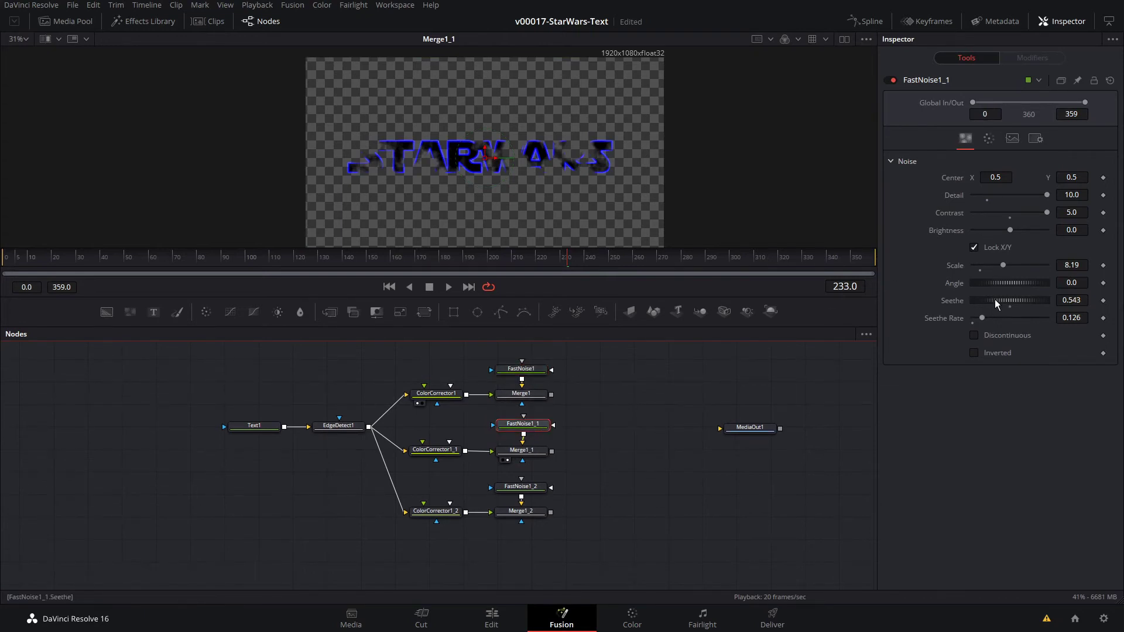
{"action": "left_click_drag", "start_coordinate": [995, 300], "coordinate": [1021, 302]}
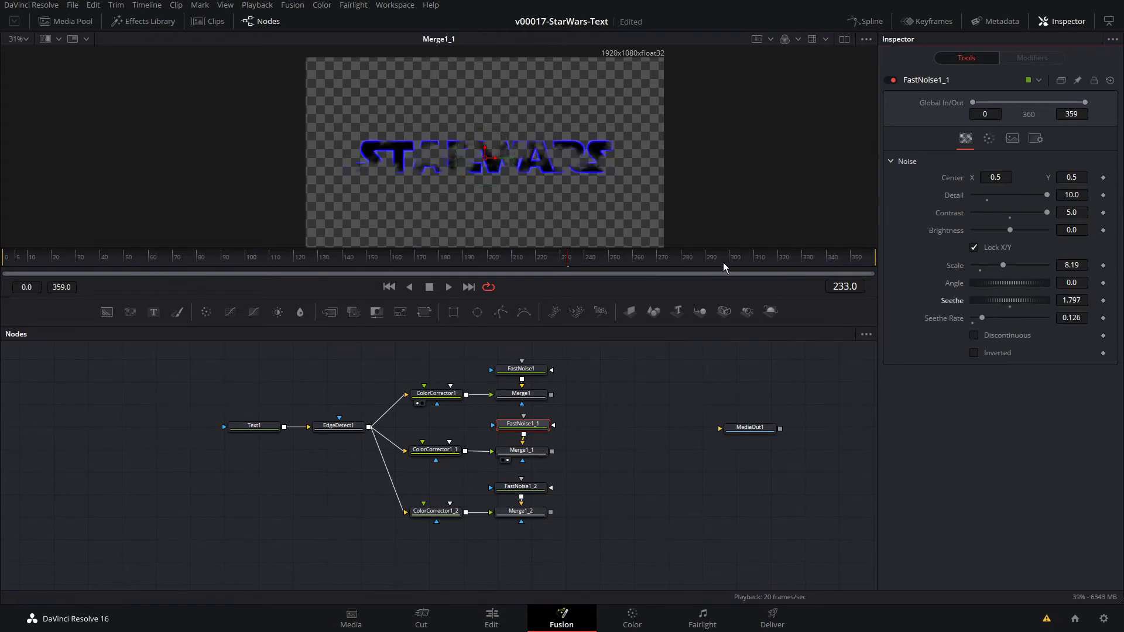
Compare the noise-masked outlines of Merge1 and Merge1_1 in the viewer
{"action": "left_click", "coordinate": [443, 455]}
{"action": "left_click", "coordinate": [518, 396]}
{"action": "key", "text": "1"}
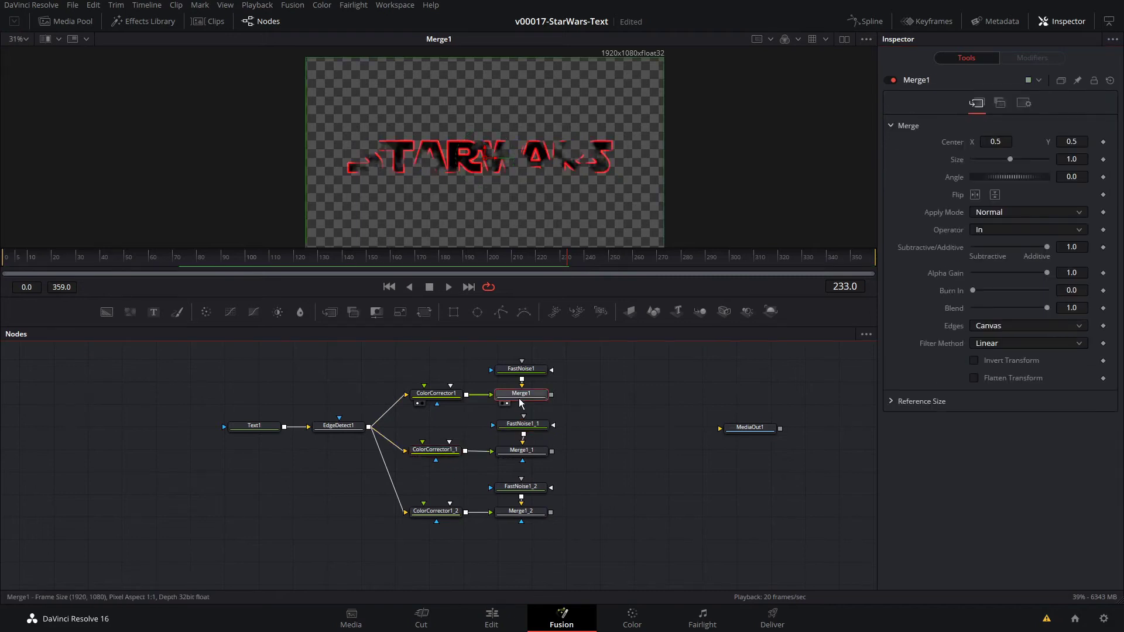
{"action": "left_click", "coordinate": [522, 451]}
{"action": "key", "text": "1"}
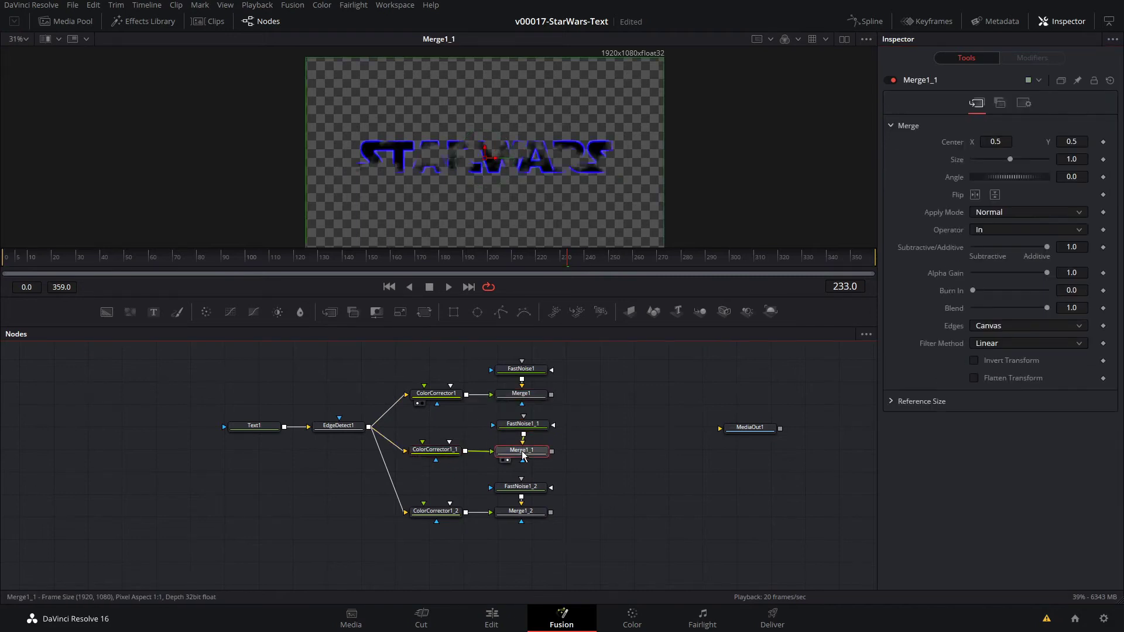
Reset ColorCorrector1_2, set its Red and Blue channel Gain to 0.0 for a green outline, and show it in the viewer
{"action": "left_click", "coordinate": [521, 511]}
{"action": "left_click", "coordinate": [439, 515]}
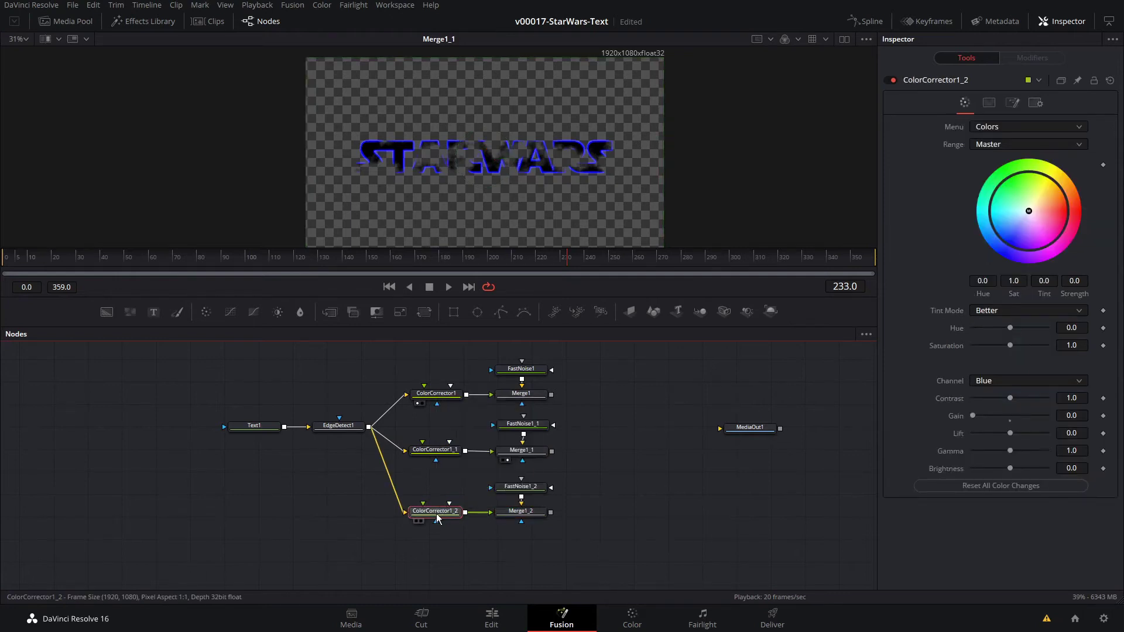
{"action": "left_click", "coordinate": [1110, 80]}
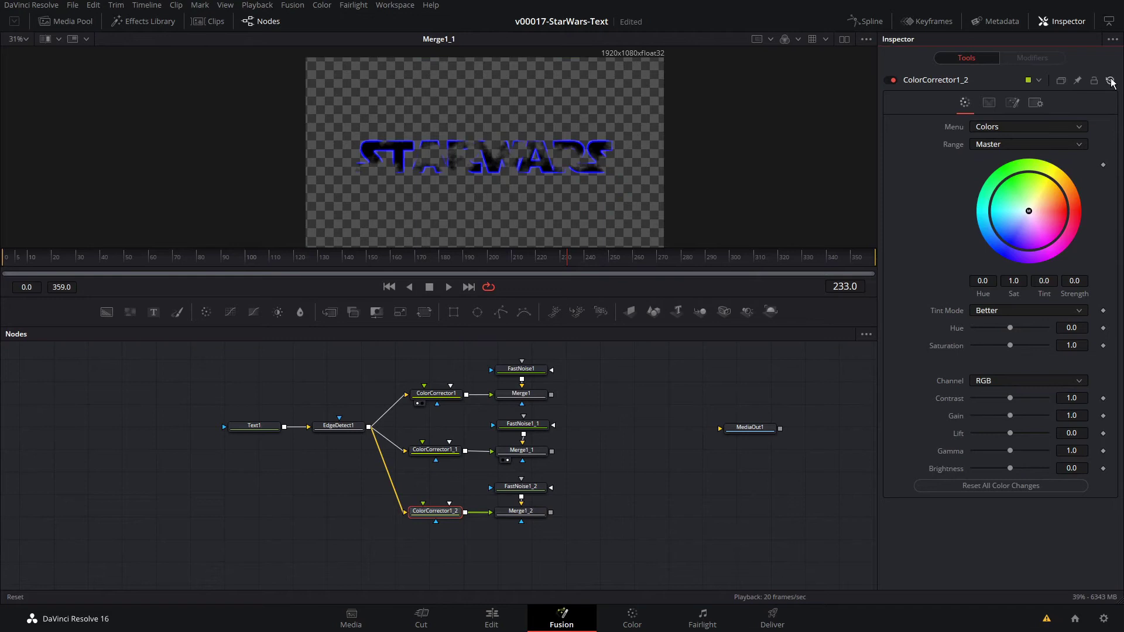
{"action": "left_click", "coordinate": [1019, 379]}
{"action": "left_click", "coordinate": [1017, 412]}
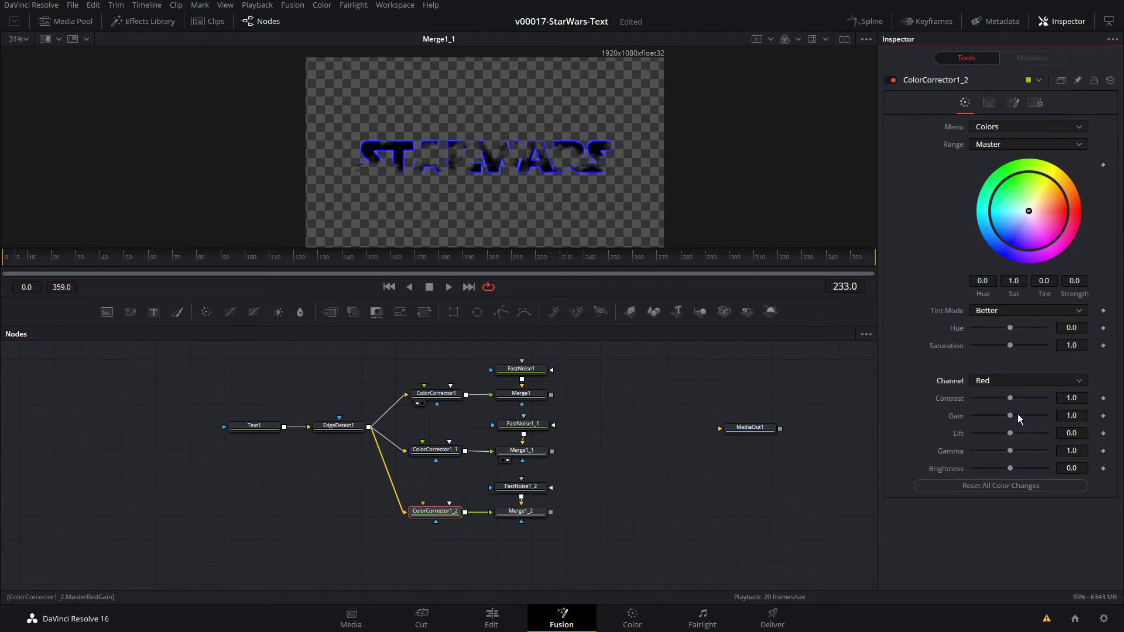
{"action": "left_click_drag", "start_coordinate": [1017, 415], "coordinate": [956, 413]}
{"action": "left_click", "coordinate": [999, 382]}
{"action": "left_click", "coordinate": [1003, 434]}
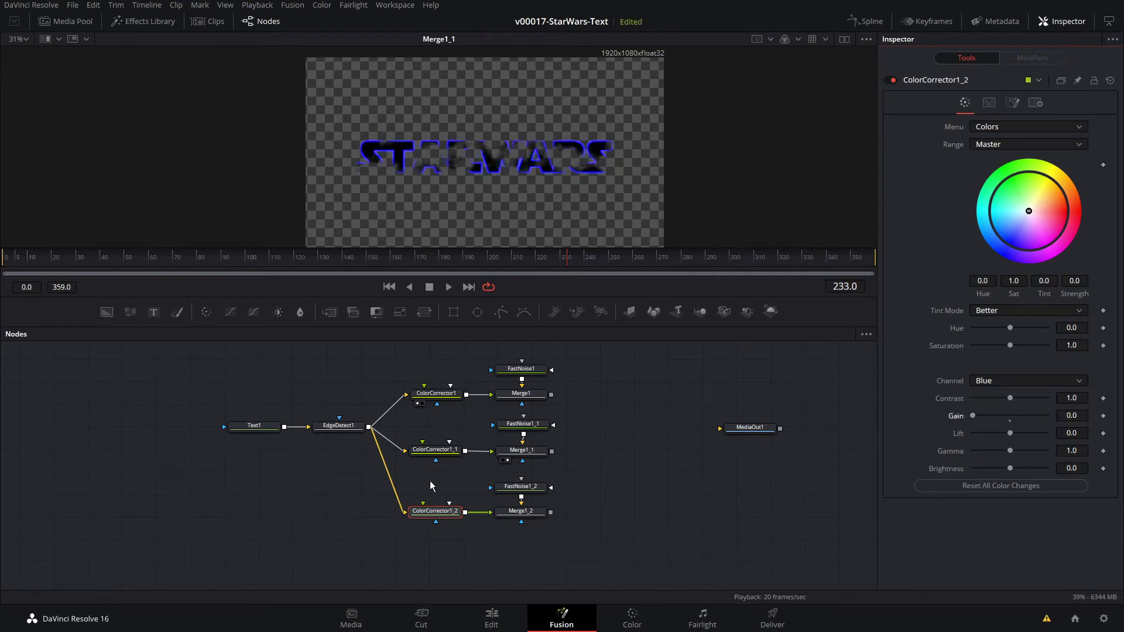
{"action": "left_click", "coordinate": [440, 513]}
{"action": "key", "text": "1"}
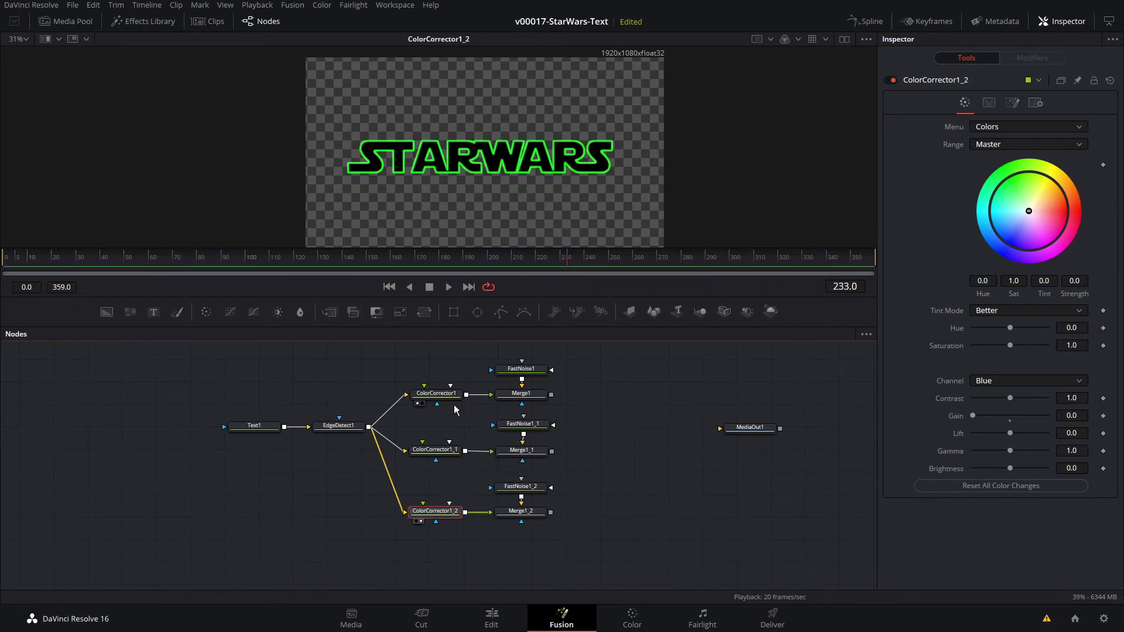
Replace Text1's styled text with "NEwText" to test the editable title
{"action": "left_click", "coordinate": [326, 425]}
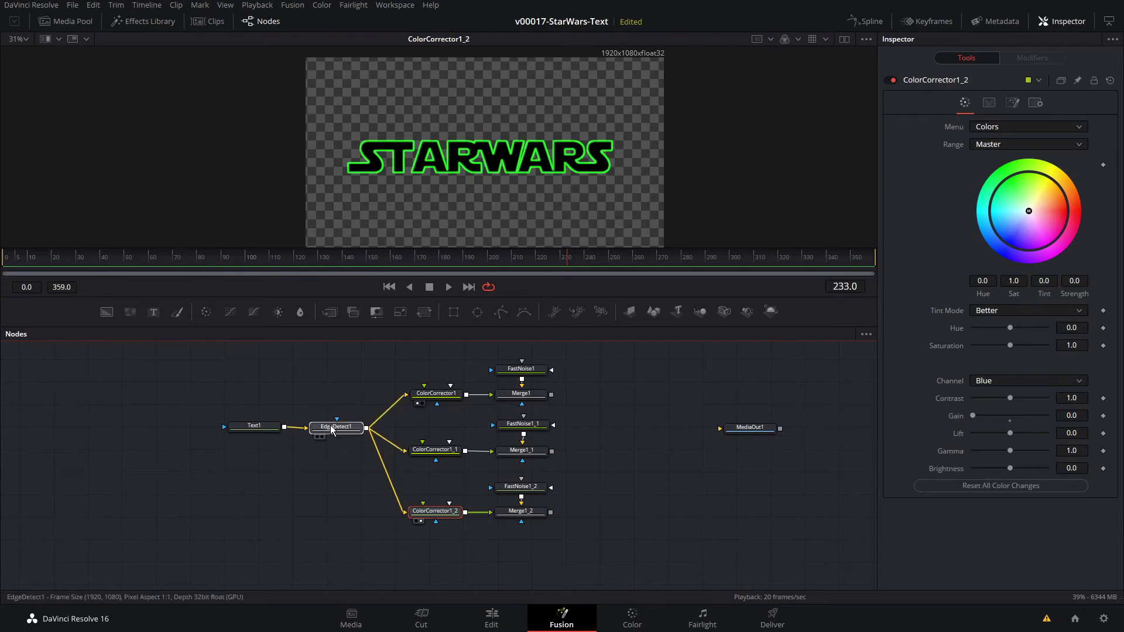
{"action": "left_click", "coordinate": [260, 430]}
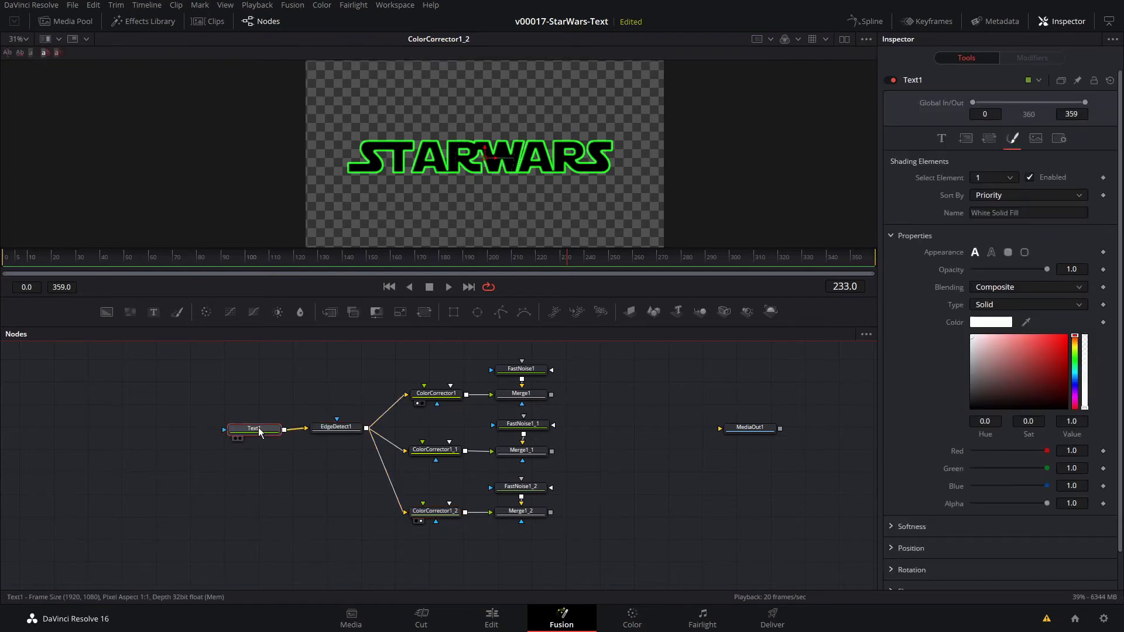
{"action": "left_click", "coordinate": [942, 139]}
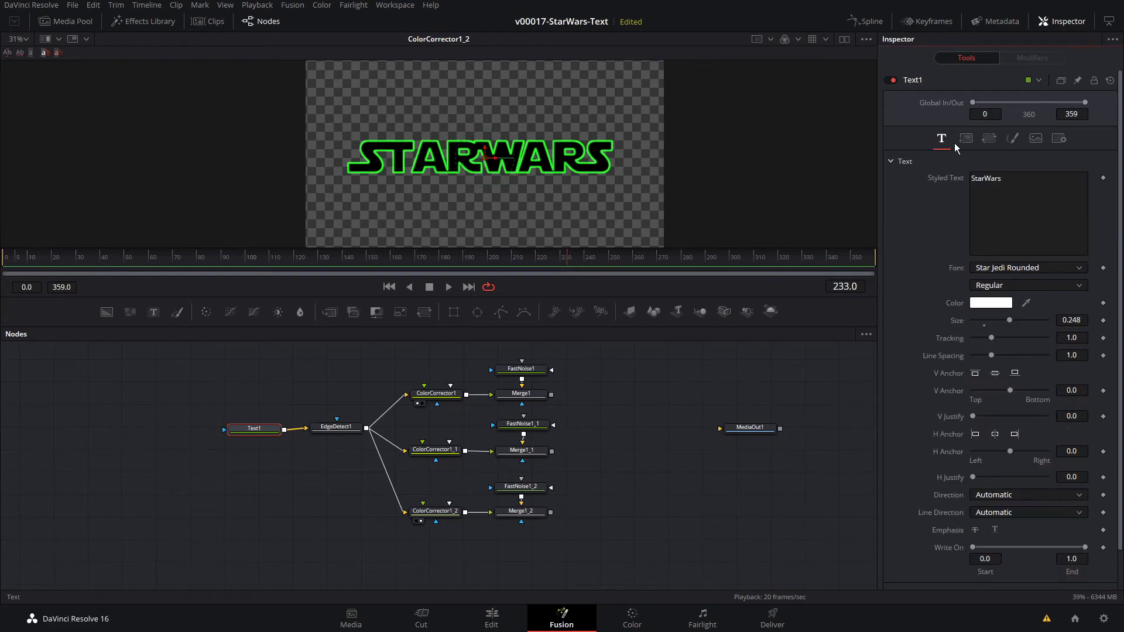
{"action": "type", "text": "N"}
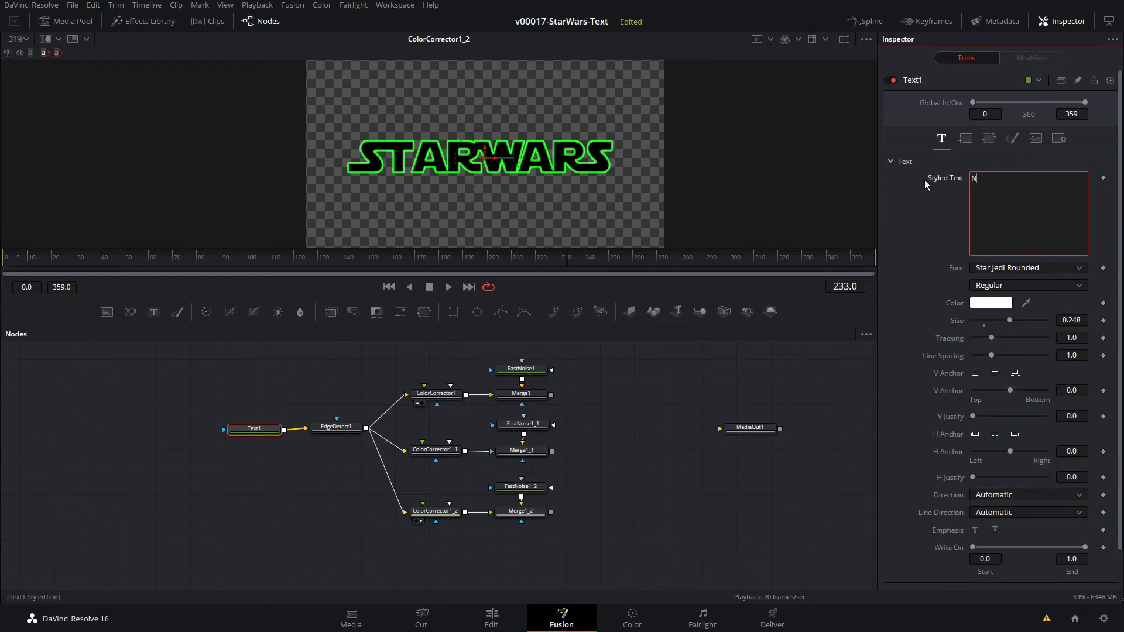
{"action": "type", "text": "EwText"}
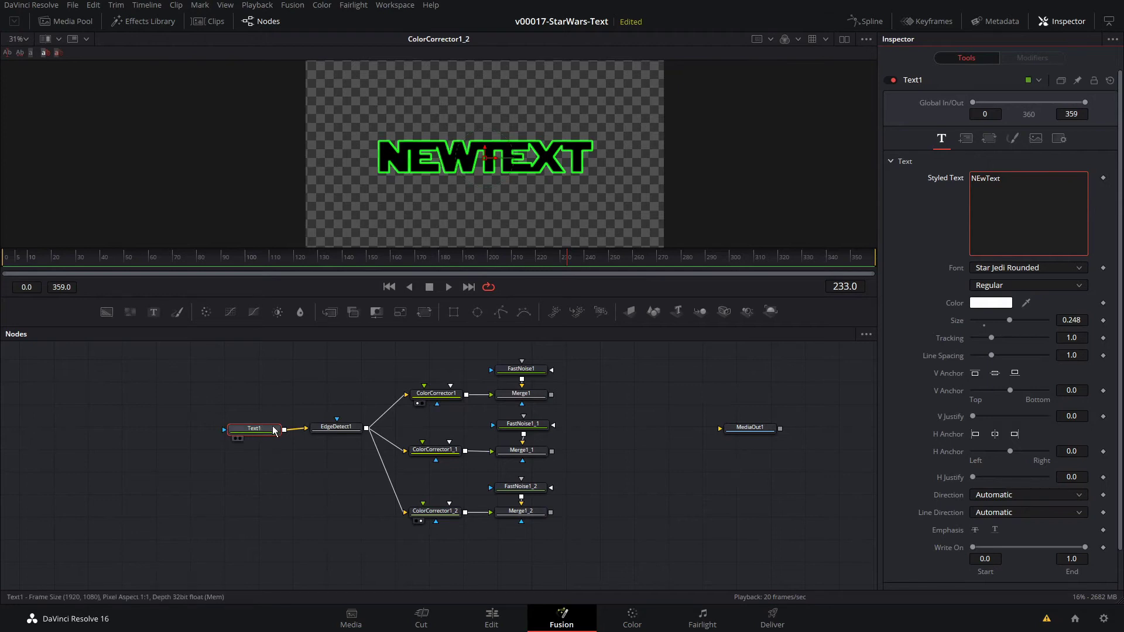
Change Text1's styled text back to "StarWars"
{"action": "left_click", "coordinate": [330, 428]}
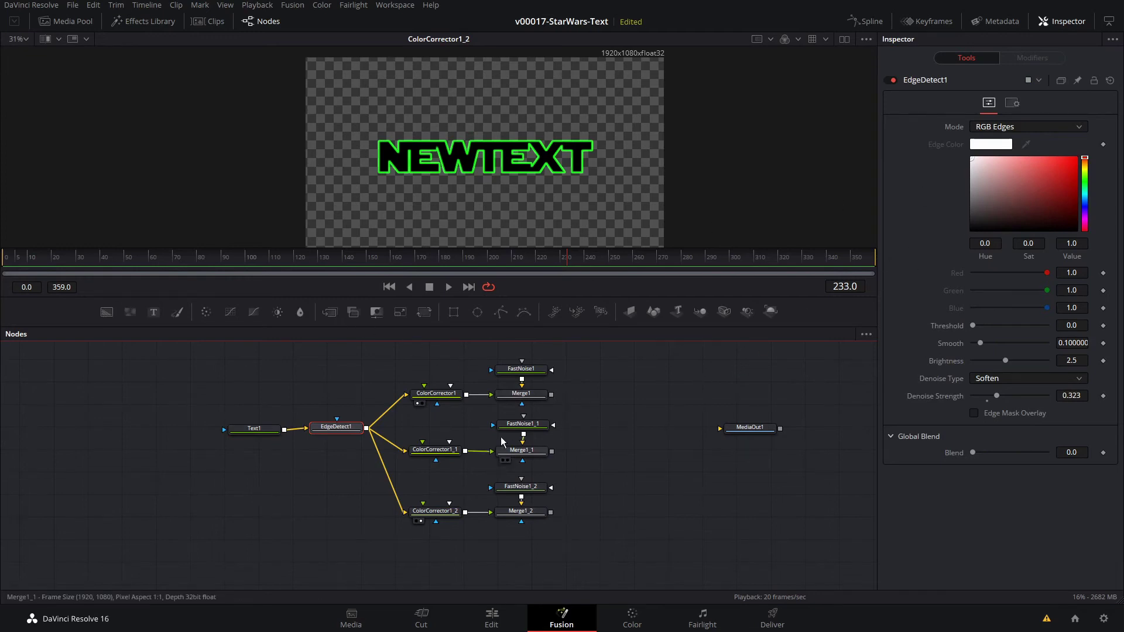
{"action": "left_click", "coordinate": [252, 429]}
{"action": "left_click", "coordinate": [966, 175]}
{"action": "type", "text": "St"}
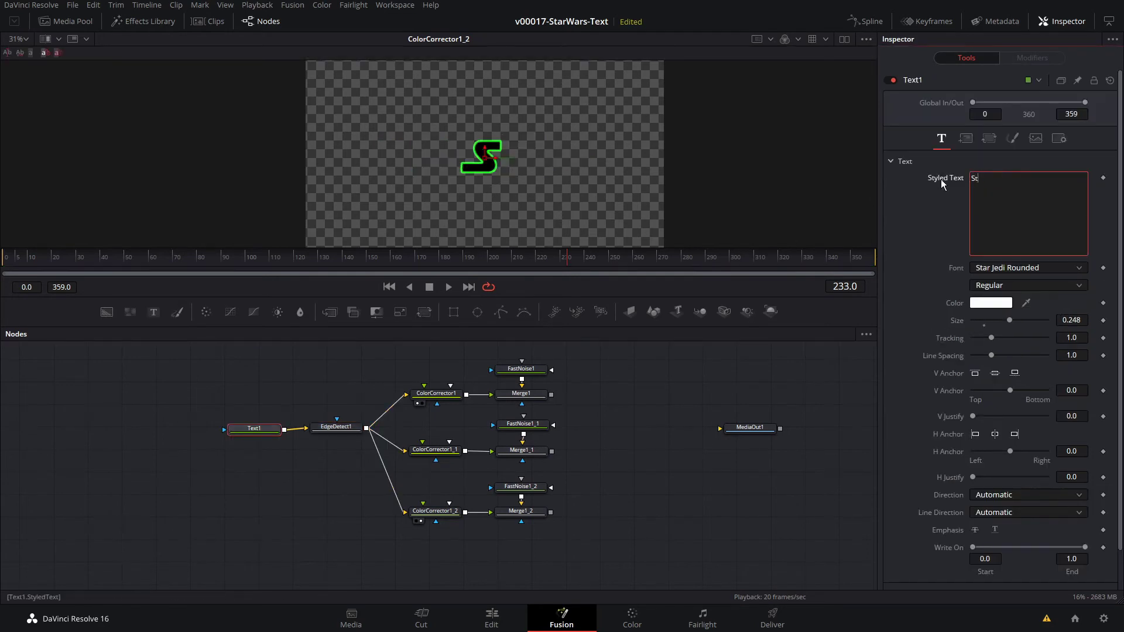
{"action": "type", "text": "arWars"}
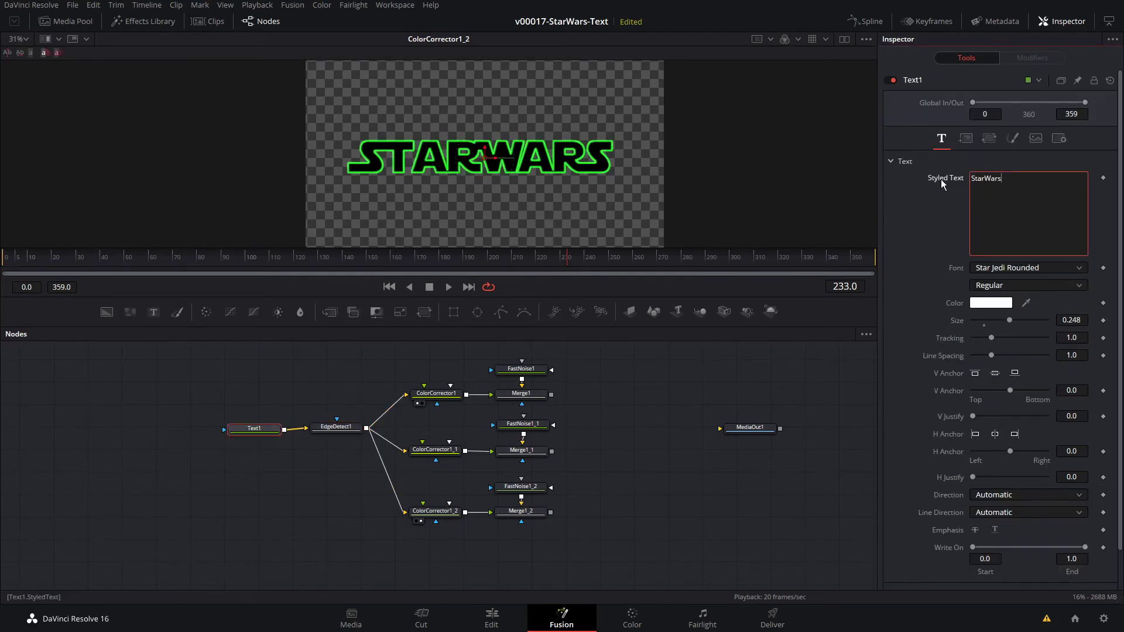
Move MediaOut1 farther from the node groups and add a new Merge node in the space before it
{"action": "left_click", "coordinate": [642, 391]}
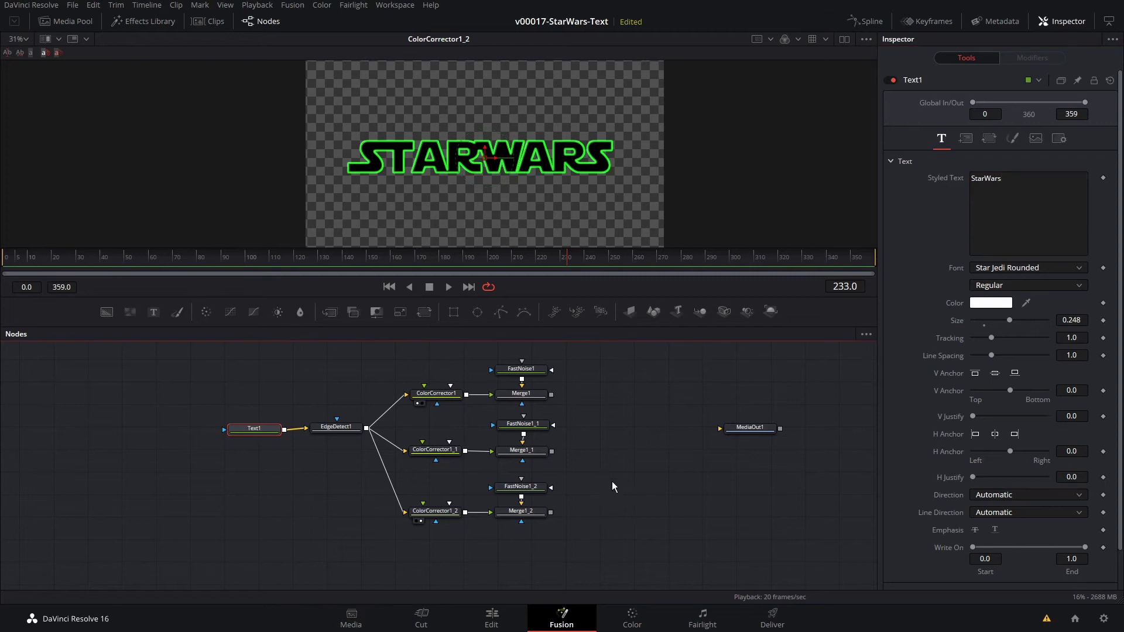
{"action": "left_click_drag", "start_coordinate": [621, 437], "coordinate": [495, 432]}
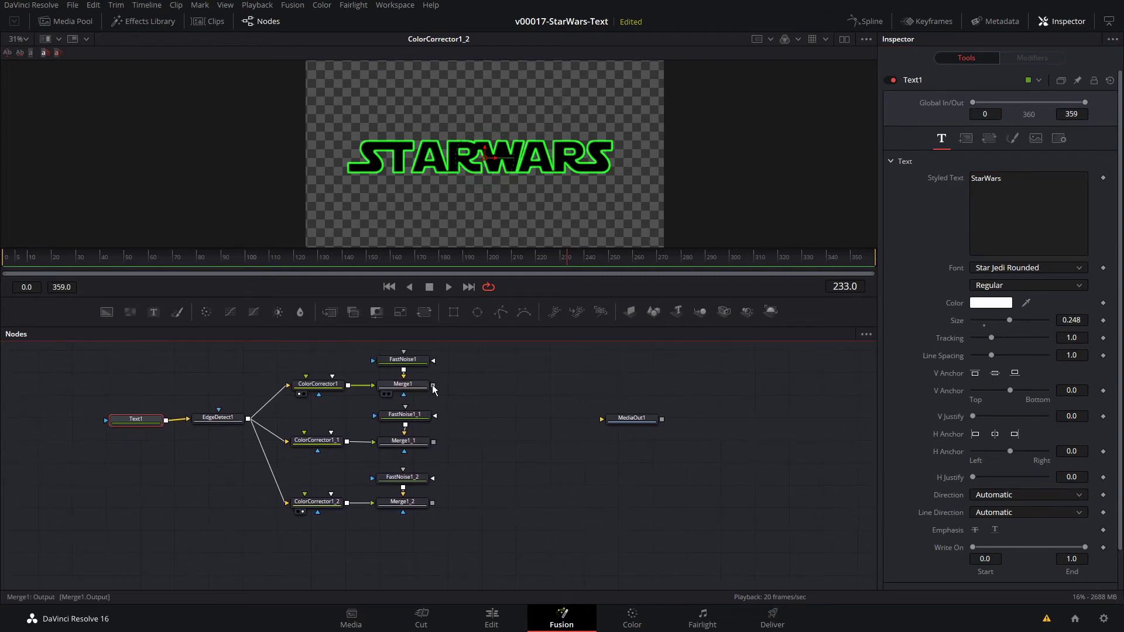
{"action": "left_click_drag", "start_coordinate": [652, 424], "coordinate": [679, 425]}
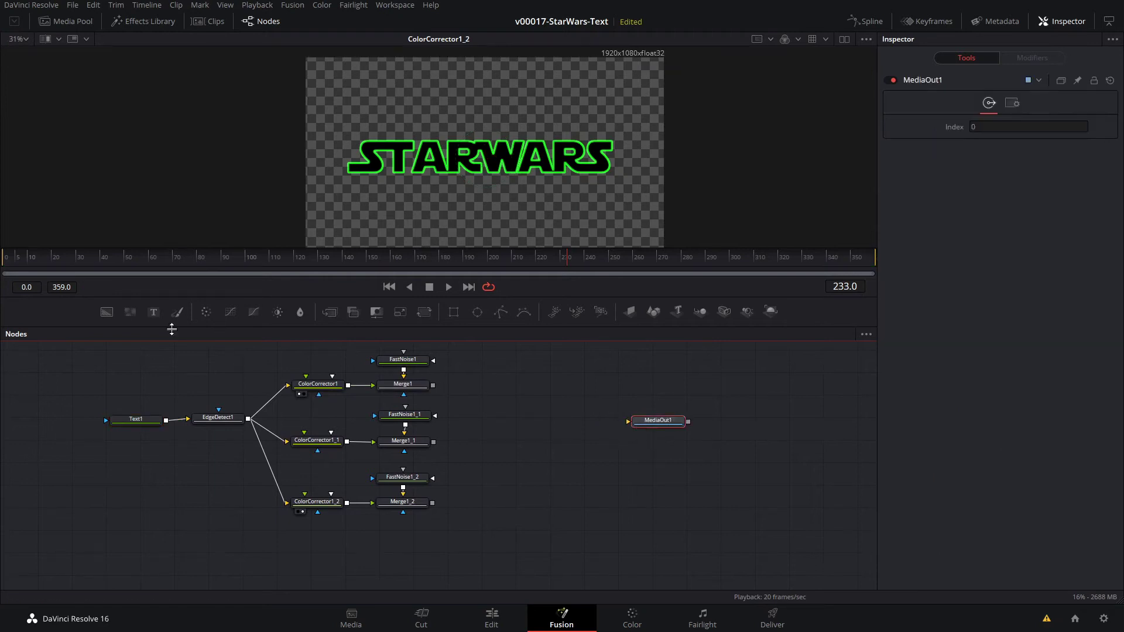
{"action": "left_click_drag", "start_coordinate": [330, 312], "coordinate": [495, 419]}
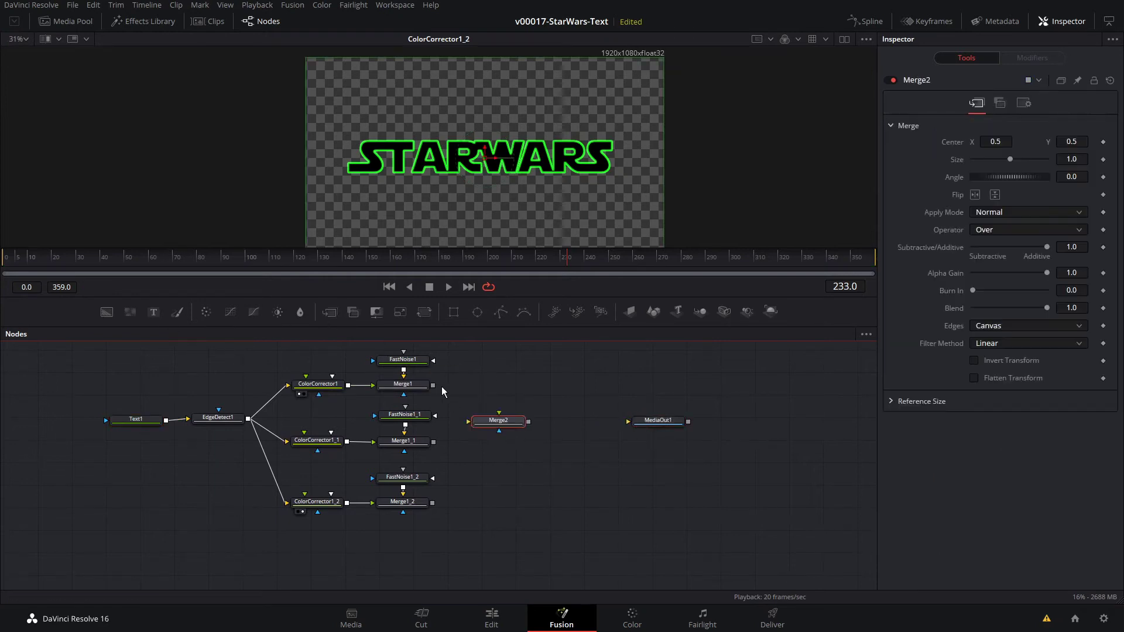
Connect Merge1 to Merge2's background and Merge1_1 to its foreground, and show Merge2 in the viewer
{"action": "left_click", "coordinate": [409, 386]}
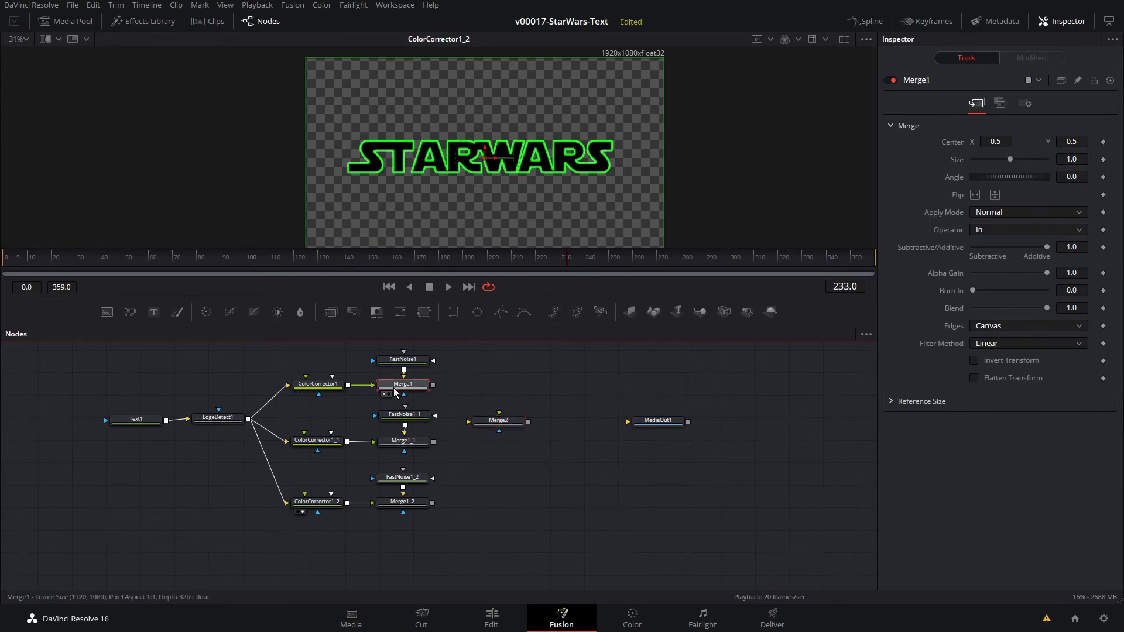
{"action": "key", "text": "1"}
{"action": "left_click_drag", "start_coordinate": [433, 386], "coordinate": [524, 424]}
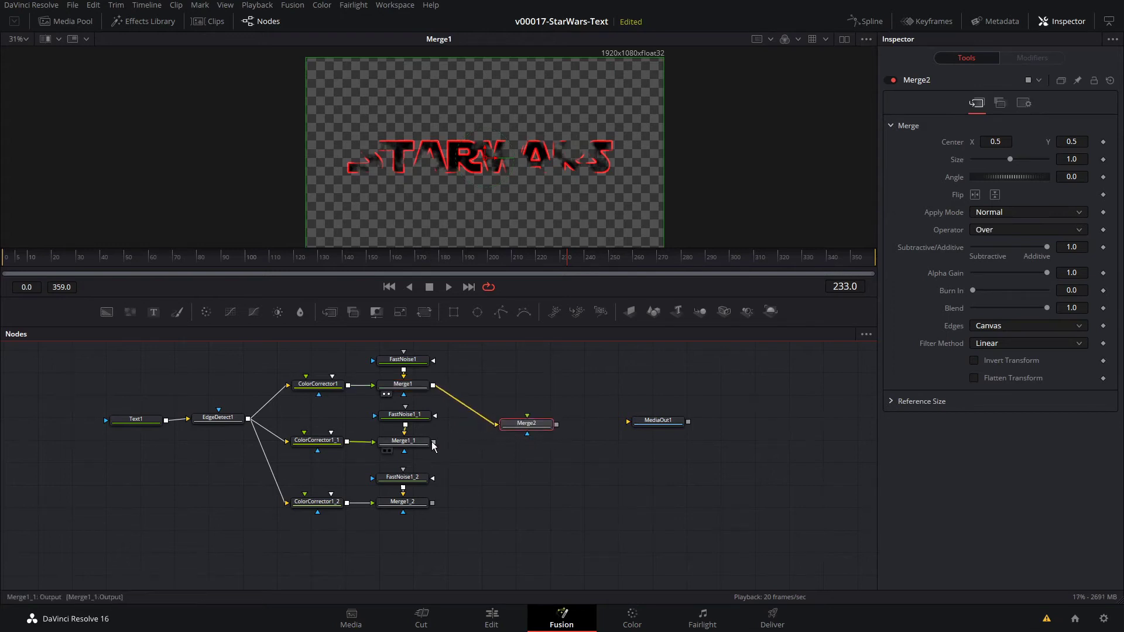
{"action": "left_click_drag", "start_coordinate": [434, 444], "coordinate": [516, 433]}
{"action": "key", "text": "1"}
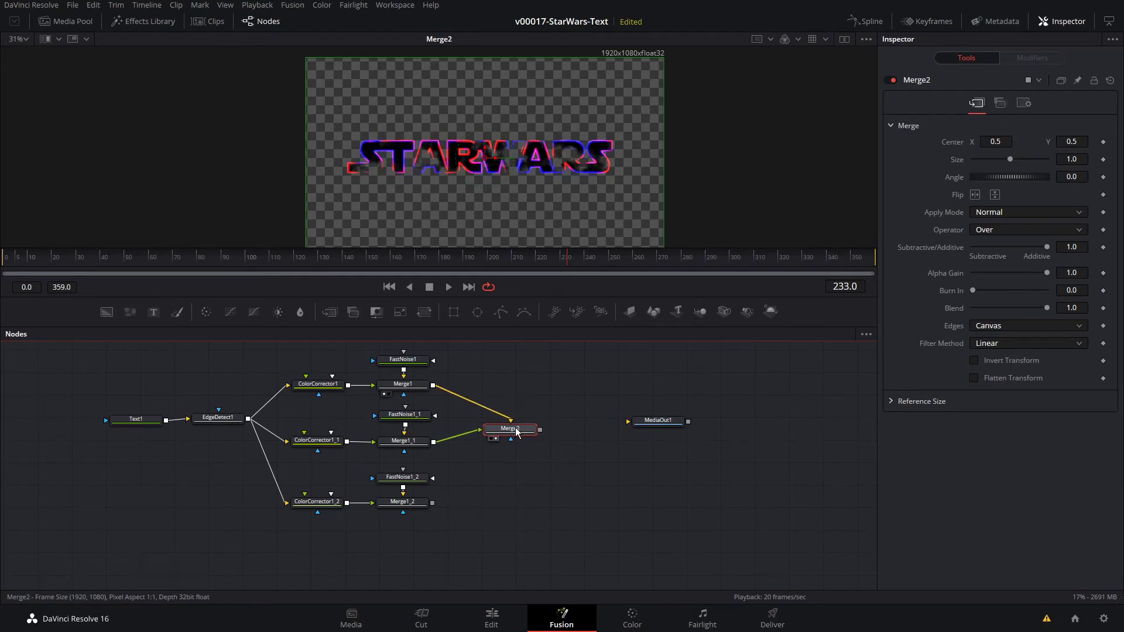
Play back the combined red and blue layers of Merge2 from around frame 98
{"action": "left_click", "coordinate": [244, 258]}
{"action": "key", "text": "space"}
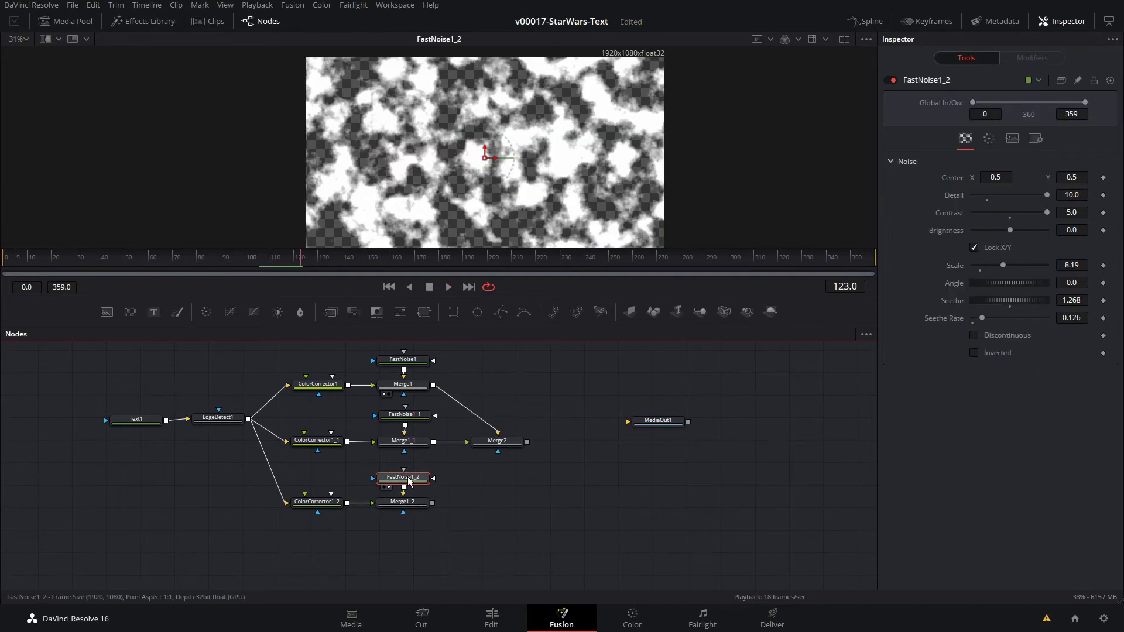
Check the green ColorCorrector1_2 layer in the viewer, and set FastNoise1_2's Seethe to 2.203 while viewing the noise
{"action": "left_click", "coordinate": [319, 505]}
{"action": "key", "text": "1"}
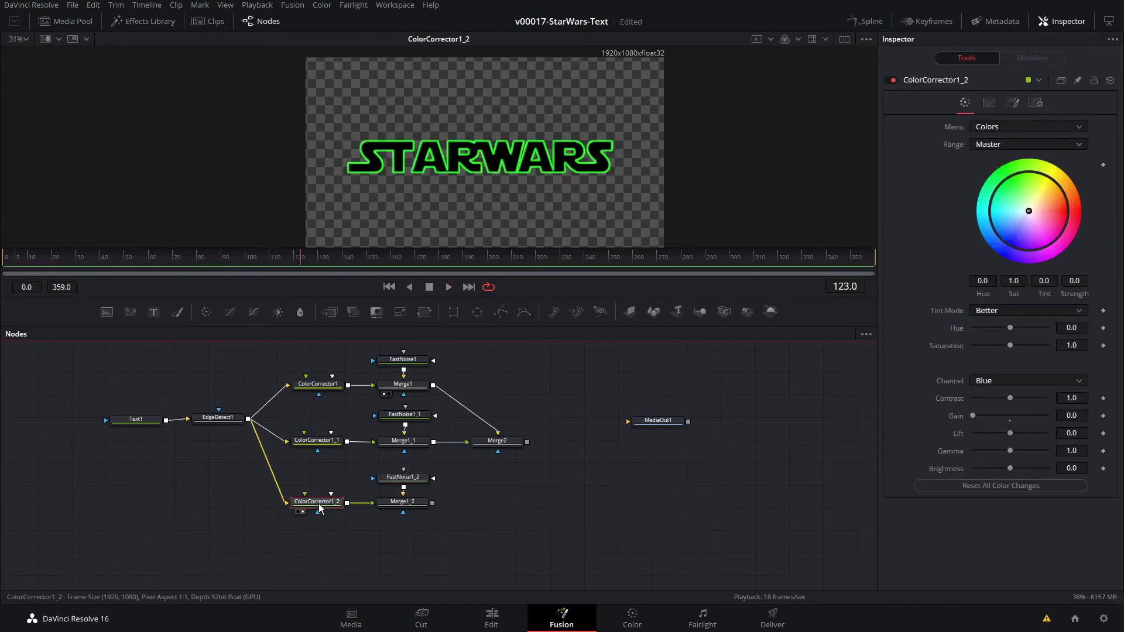
{"action": "left_click", "coordinate": [403, 479]}
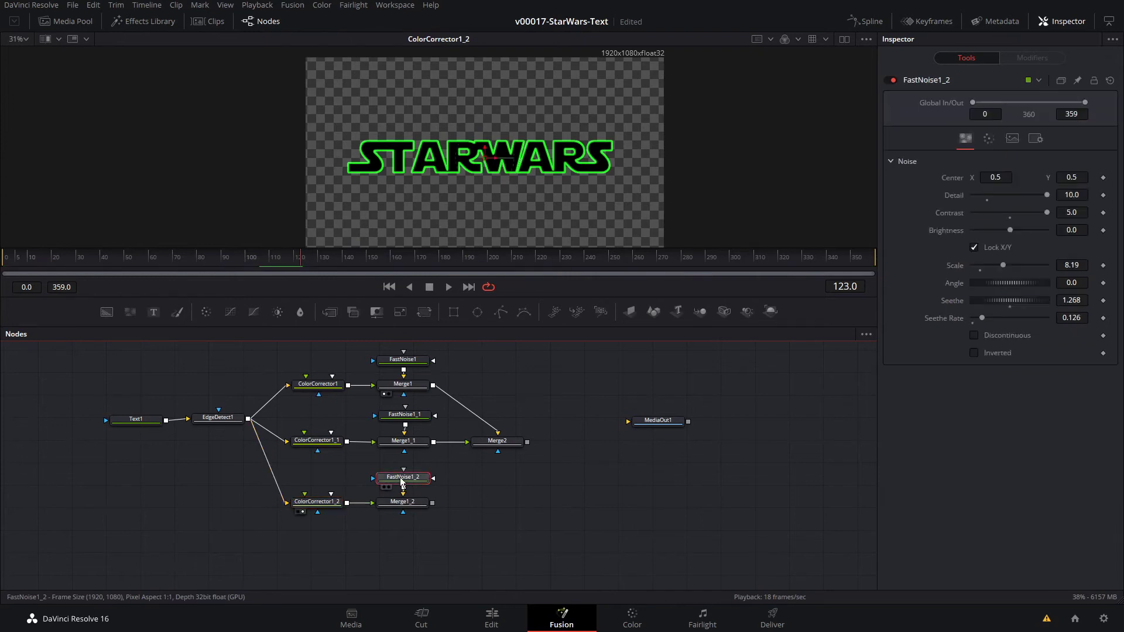
{"action": "key", "text": "1"}
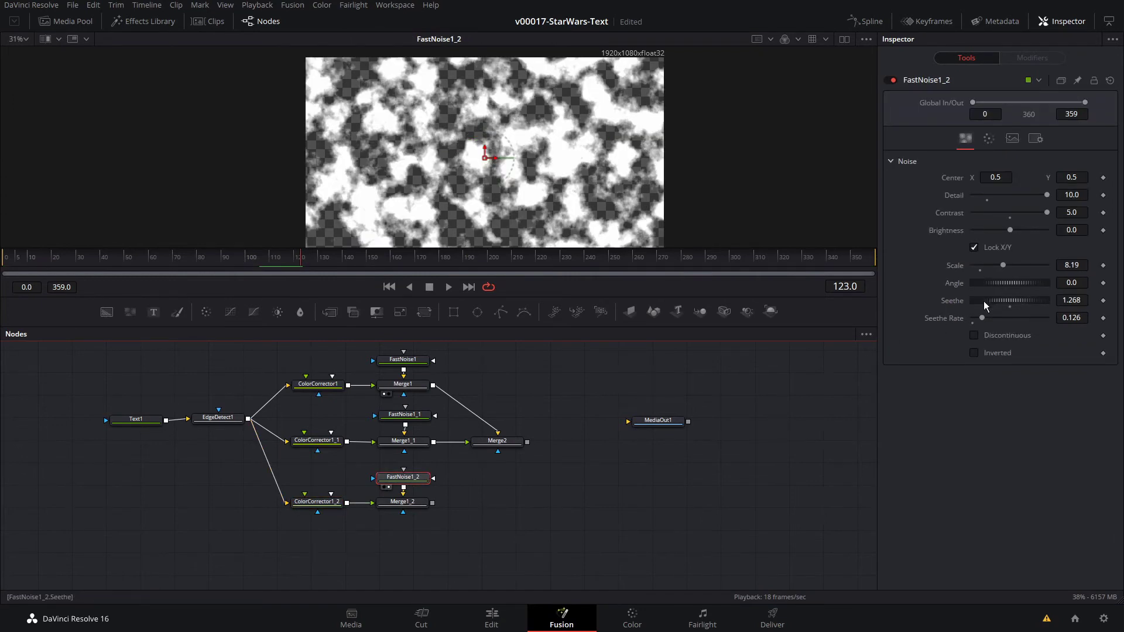
{"action": "left_click_drag", "start_coordinate": [983, 301], "coordinate": [1030, 301]}
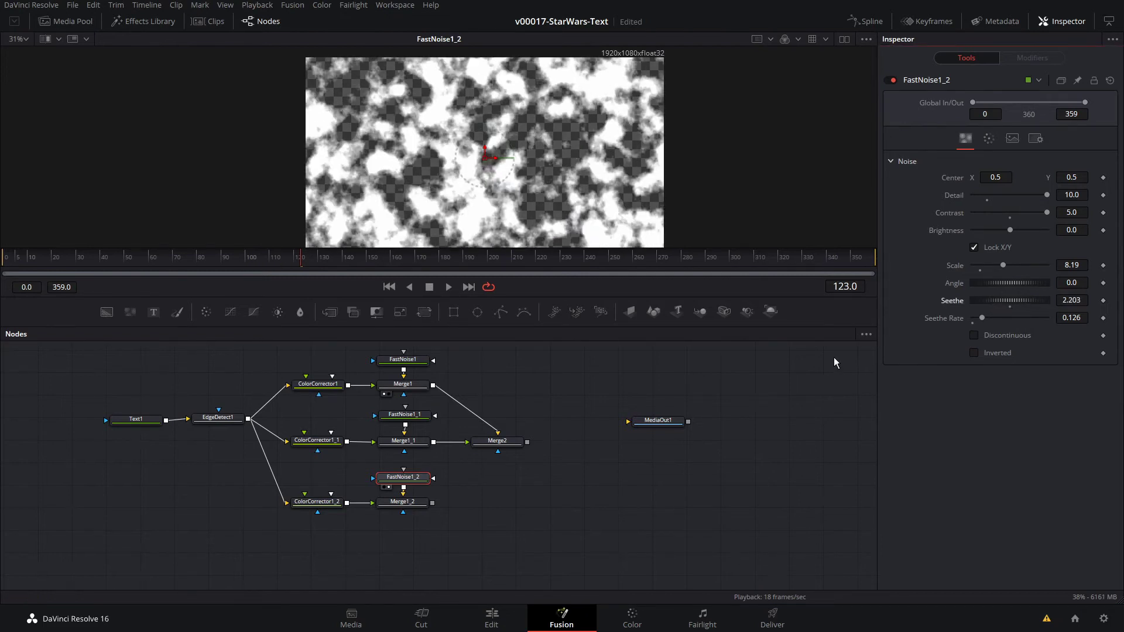
Combine Merge2 as foreground with Merge1_2 as background in a new Merge node and show that node in the viewer
{"action": "left_click", "coordinate": [510, 446]}
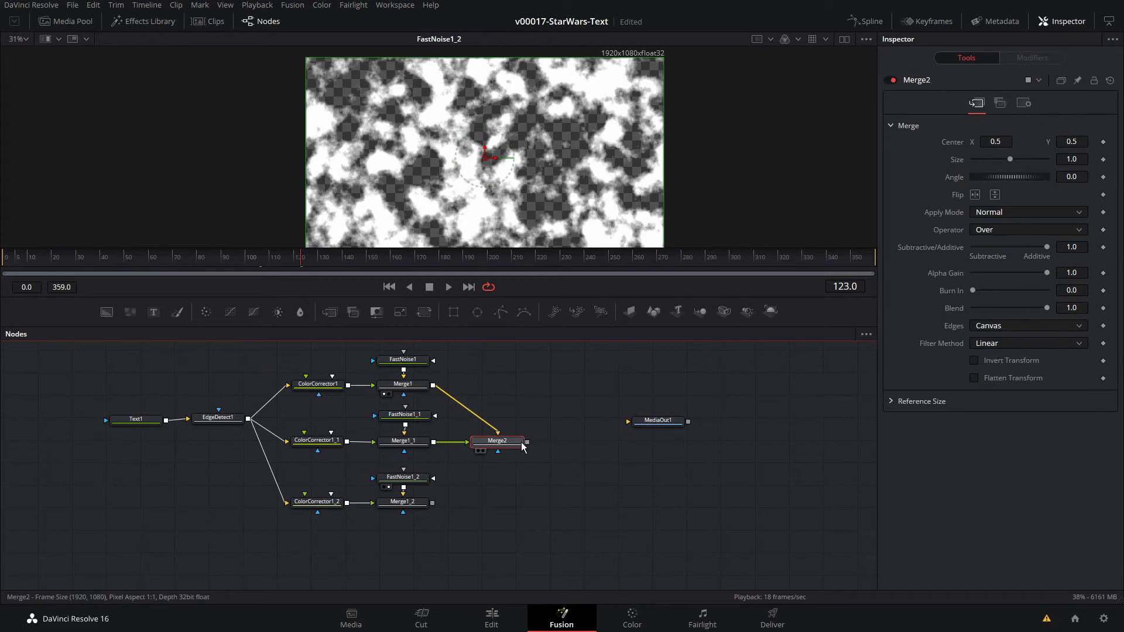
{"action": "key", "text": "1"}
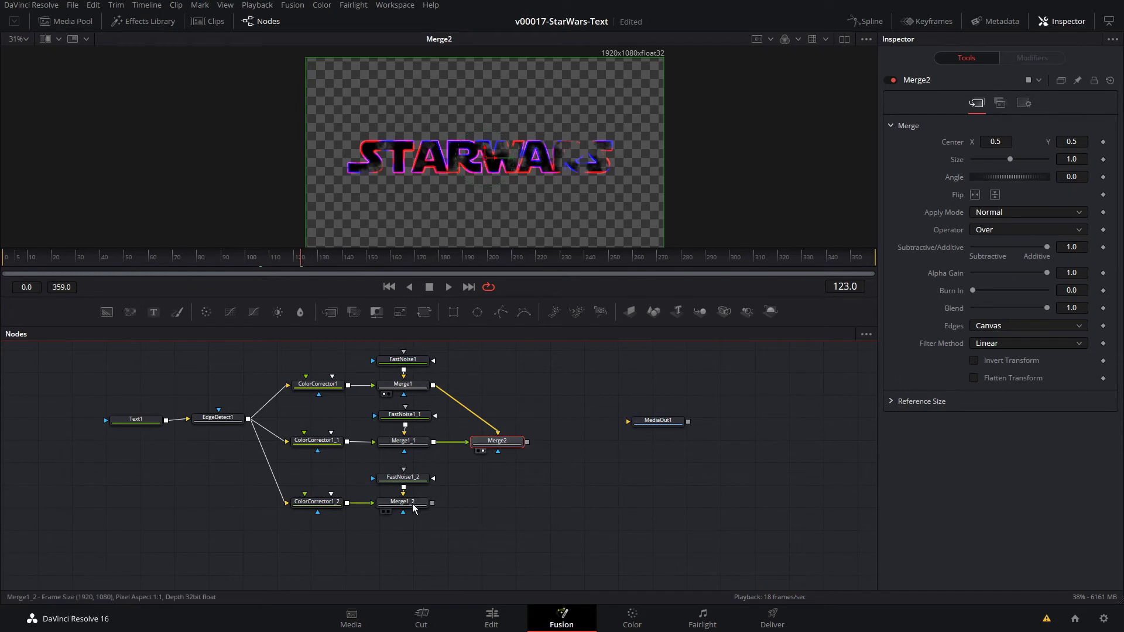
{"action": "left_click_drag", "start_coordinate": [526, 442], "coordinate": [432, 504]}
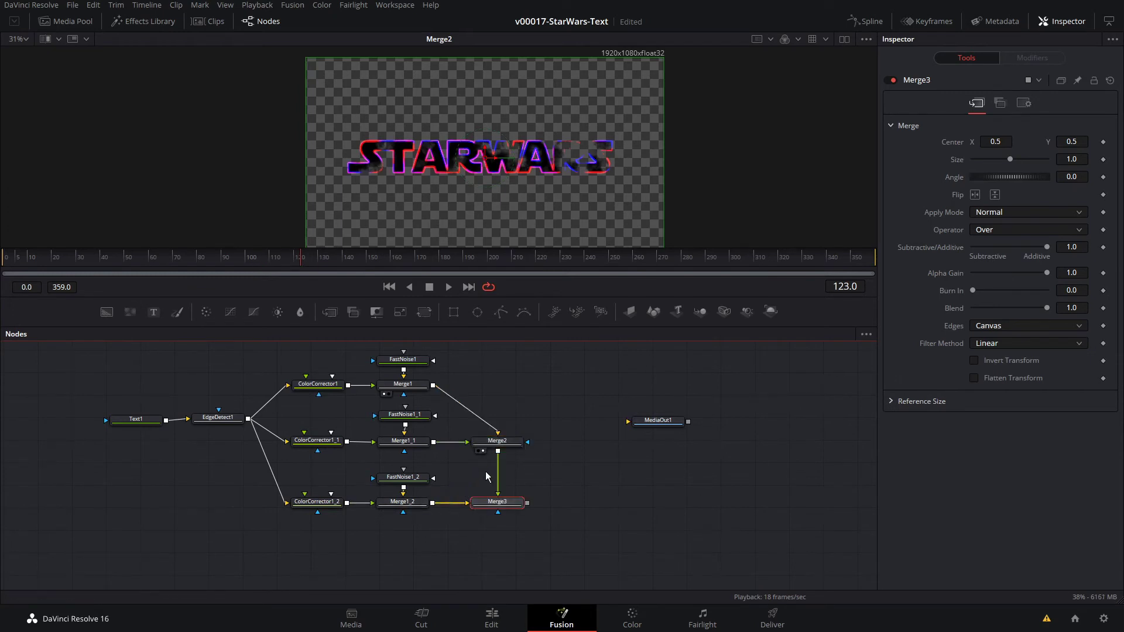
{"action": "key", "text": "2"}
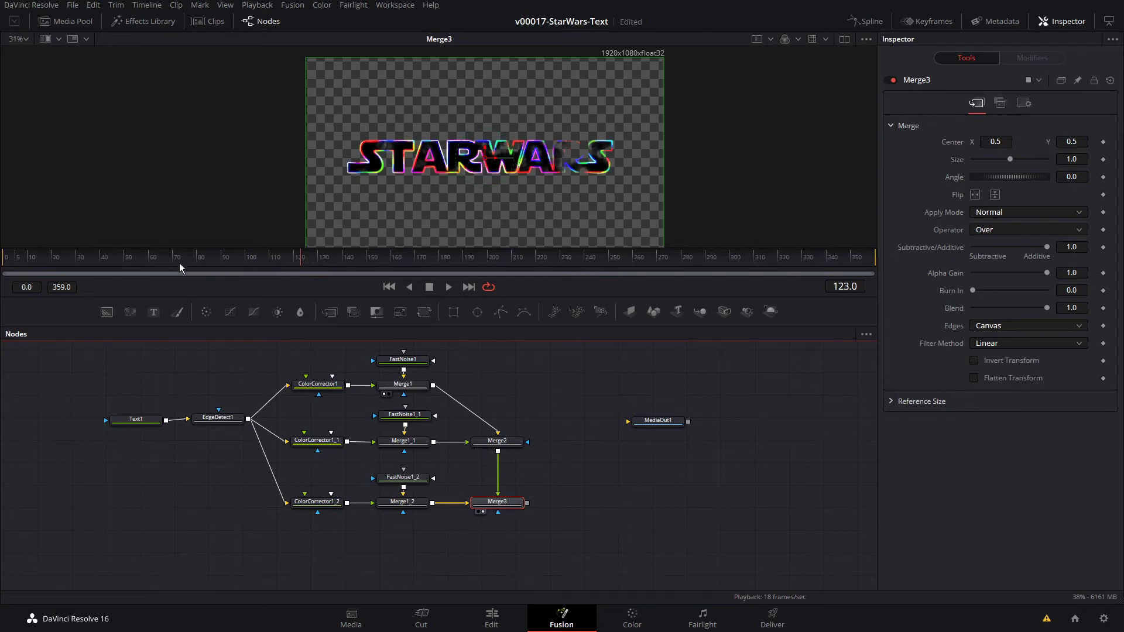
Play back the three-color result of Merge3 from around frame 50
{"action": "left_click_drag", "start_coordinate": [179, 262], "coordinate": [120, 261]}
{"action": "key", "text": "space"}
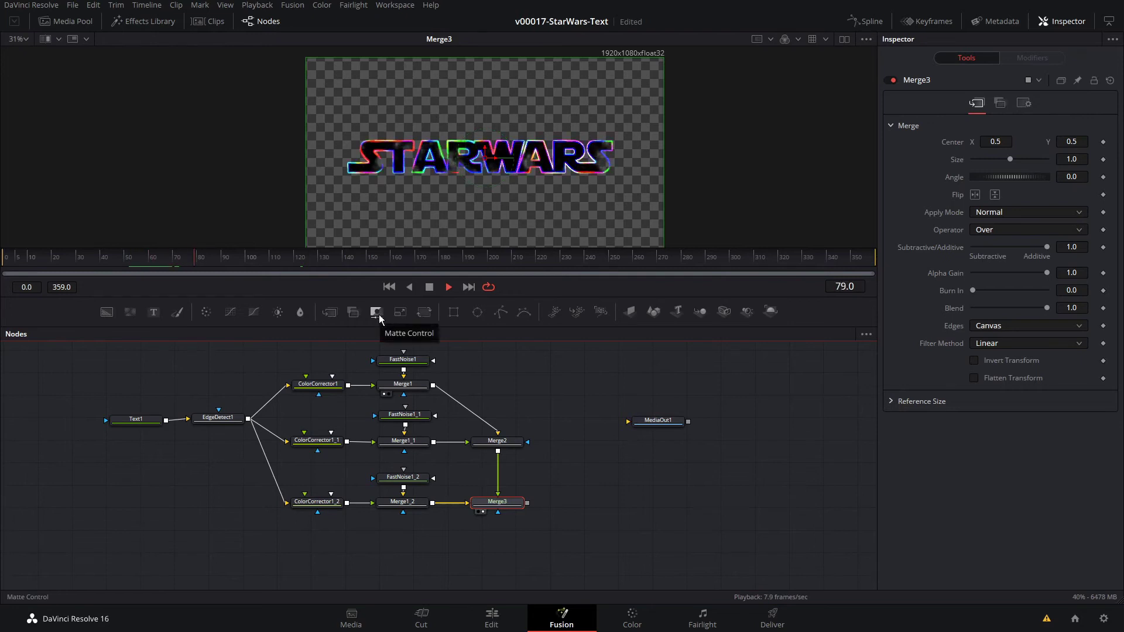
{"action": "key", "text": "space"}
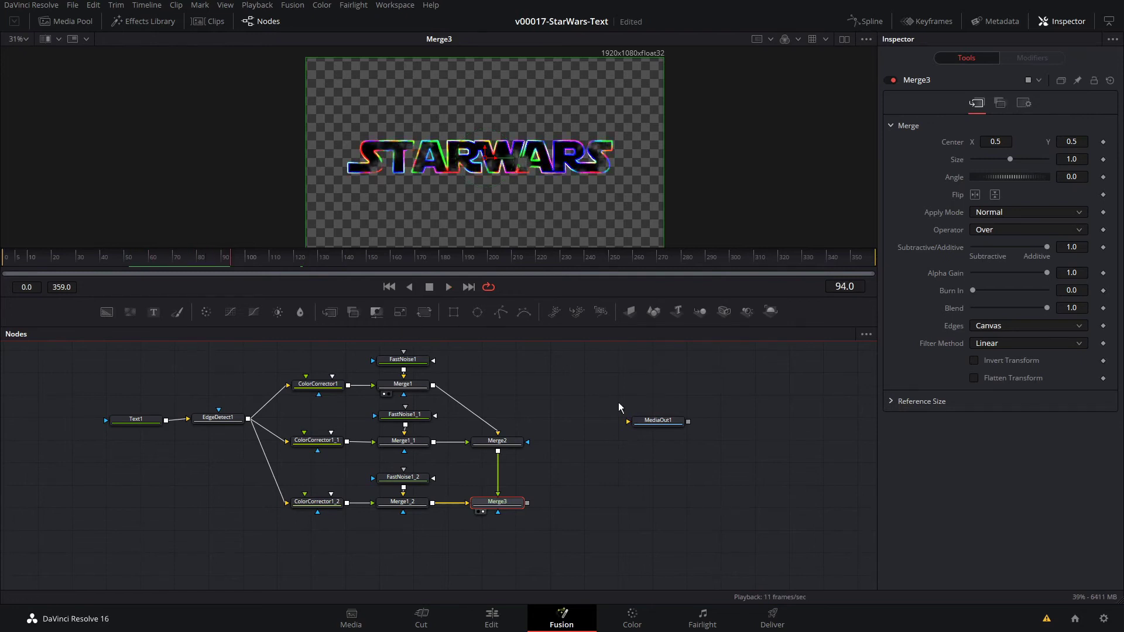
Move MediaOut1 farther from the merge nodes and add a Color Corrector node below ColorCorrector1_2
{"action": "left_click_drag", "start_coordinate": [650, 420], "coordinate": [690, 421]}
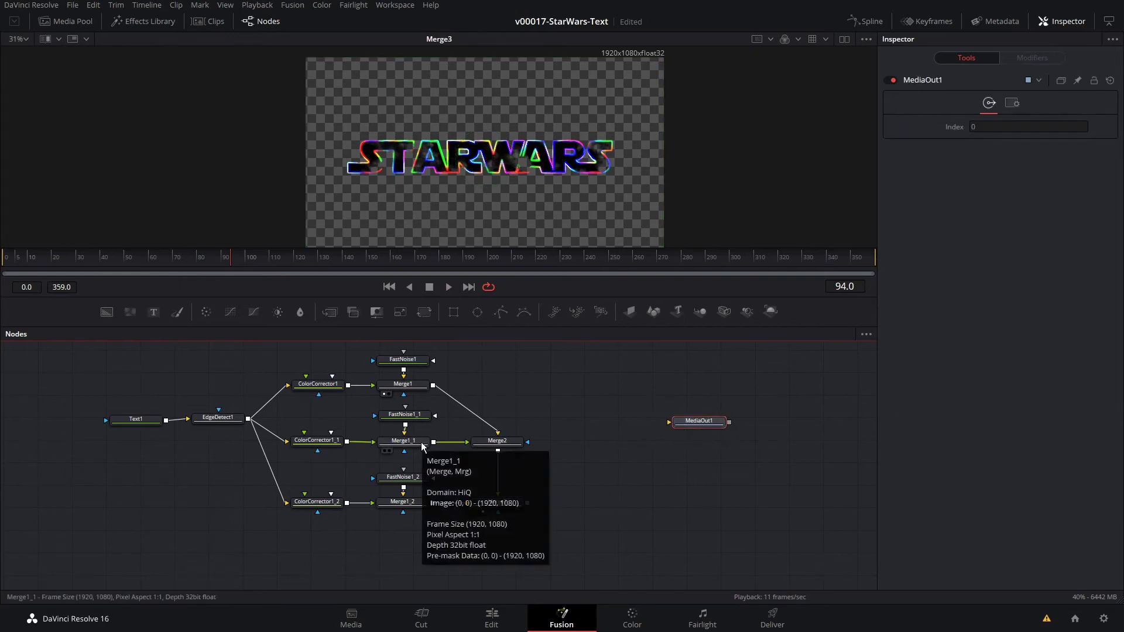
{"action": "left_click", "coordinate": [220, 467]}
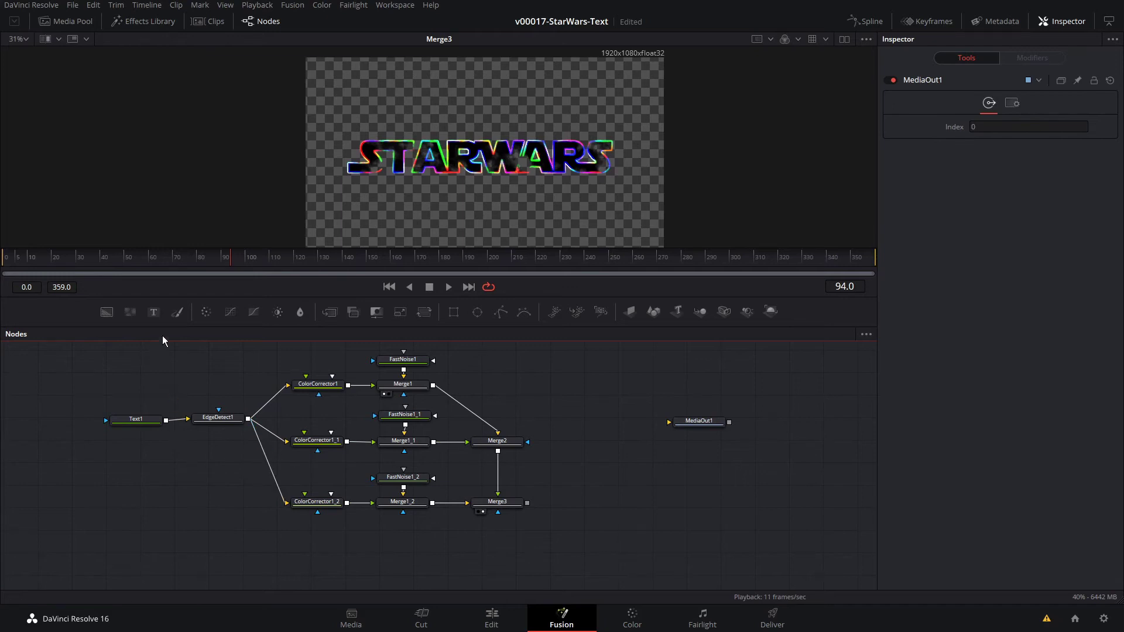
{"action": "left_click", "coordinate": [314, 503]}
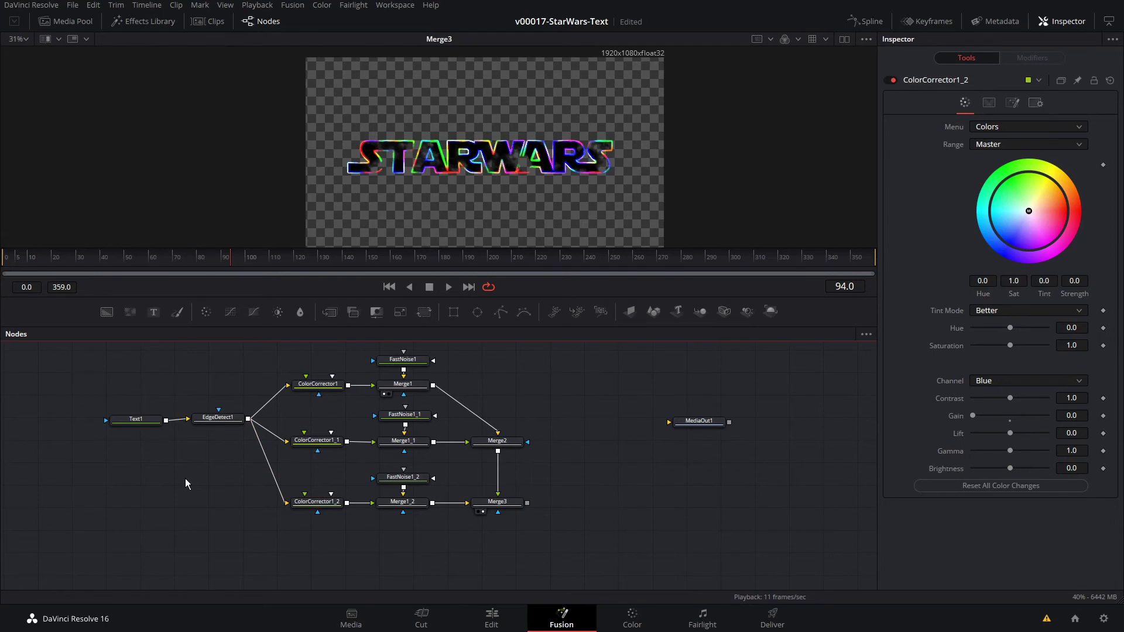
{"action": "key", "text": "shift+space"}
{"action": "type", "text": "Color Corrector"}
{"action": "type", "text": "colo"}
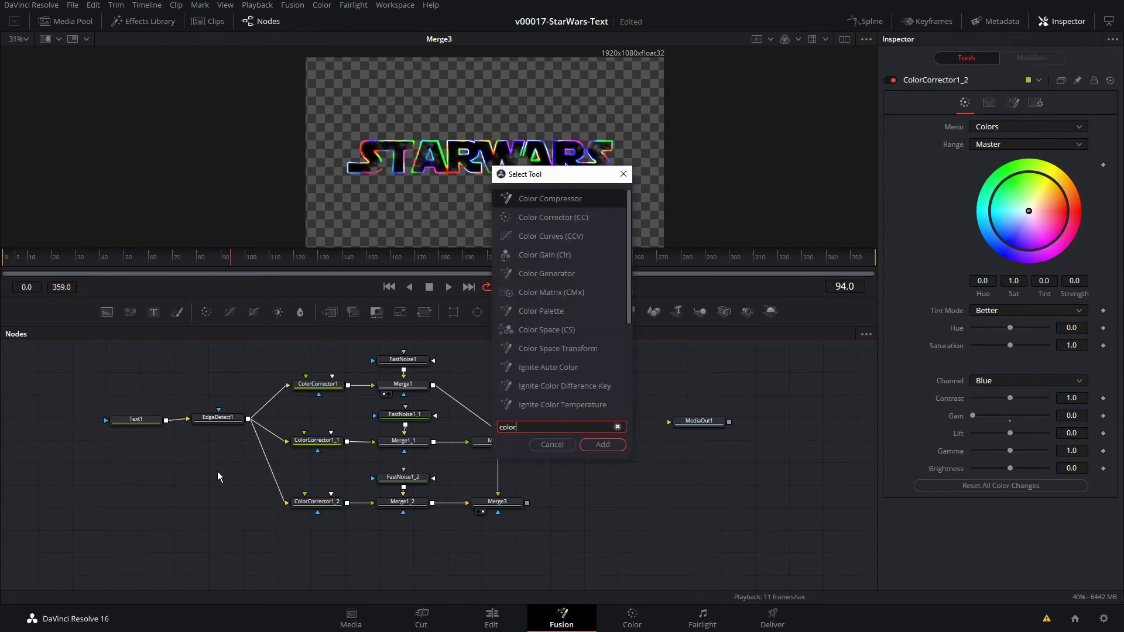
{"action": "type", "text": "r"}
{"action": "left_click", "coordinate": [534, 221]}
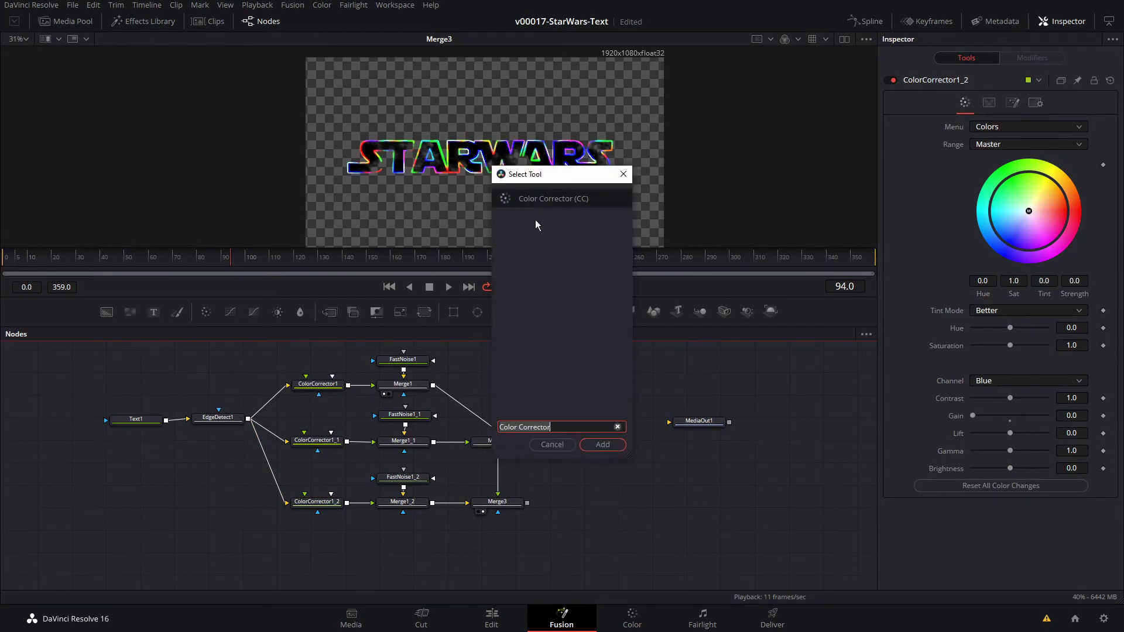
{"action": "left_click", "coordinate": [603, 446]}
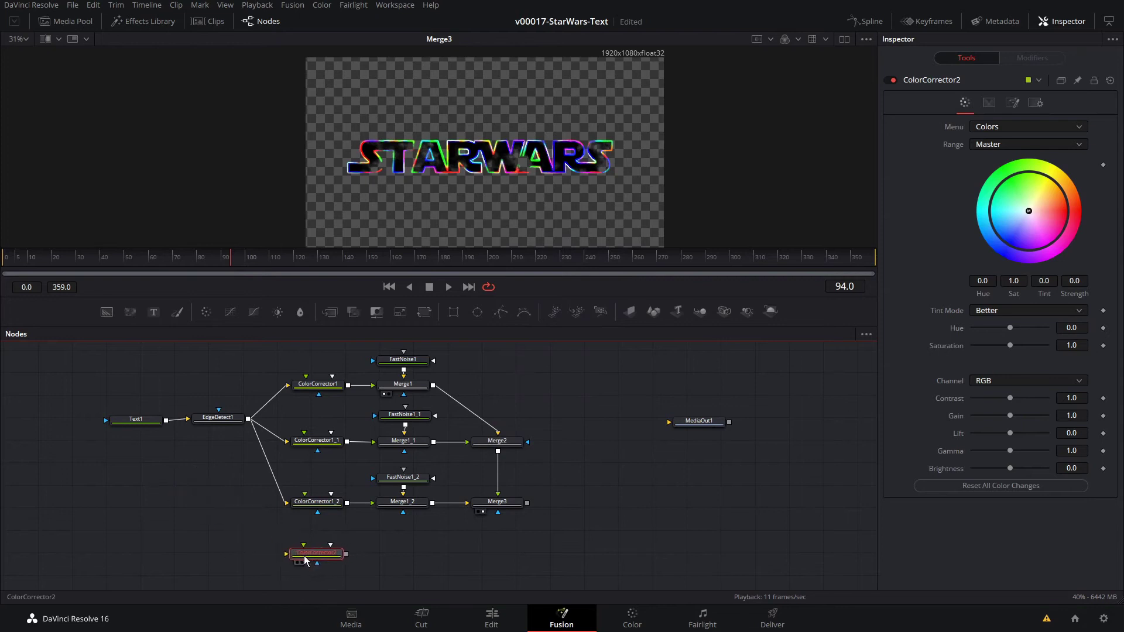
Connect EdgeDetect1's output to ColorCorrector2 and show ColorCorrector2 in the viewer
{"action": "left_click", "coordinate": [301, 559]}
{"action": "left_click_drag", "start_coordinate": [248, 418], "coordinate": [313, 566]}
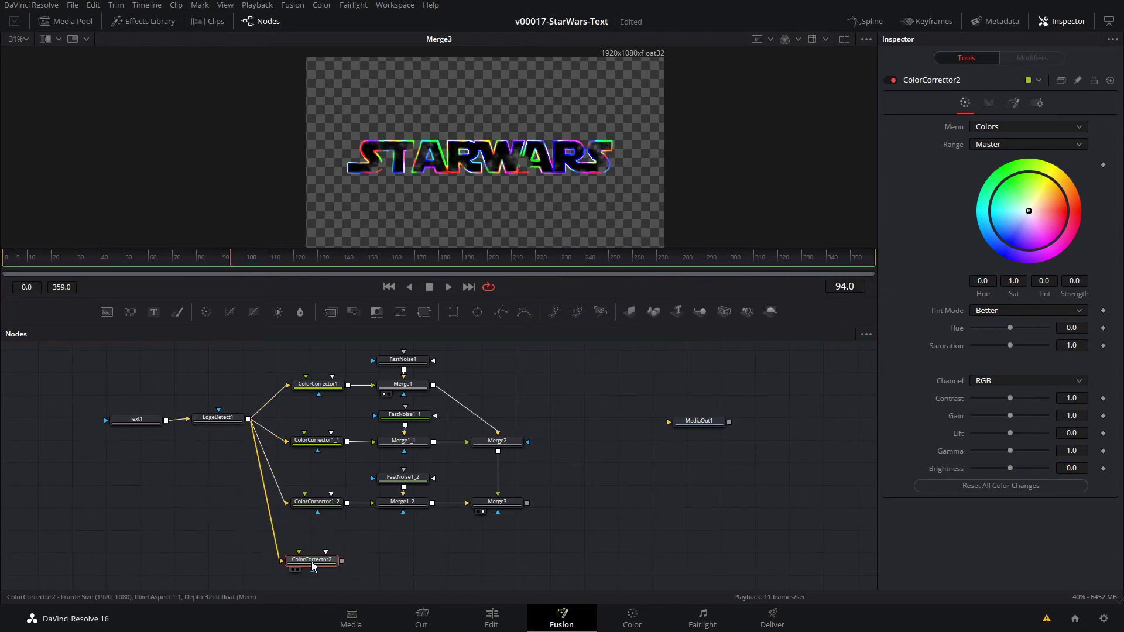
{"action": "key", "text": "1"}
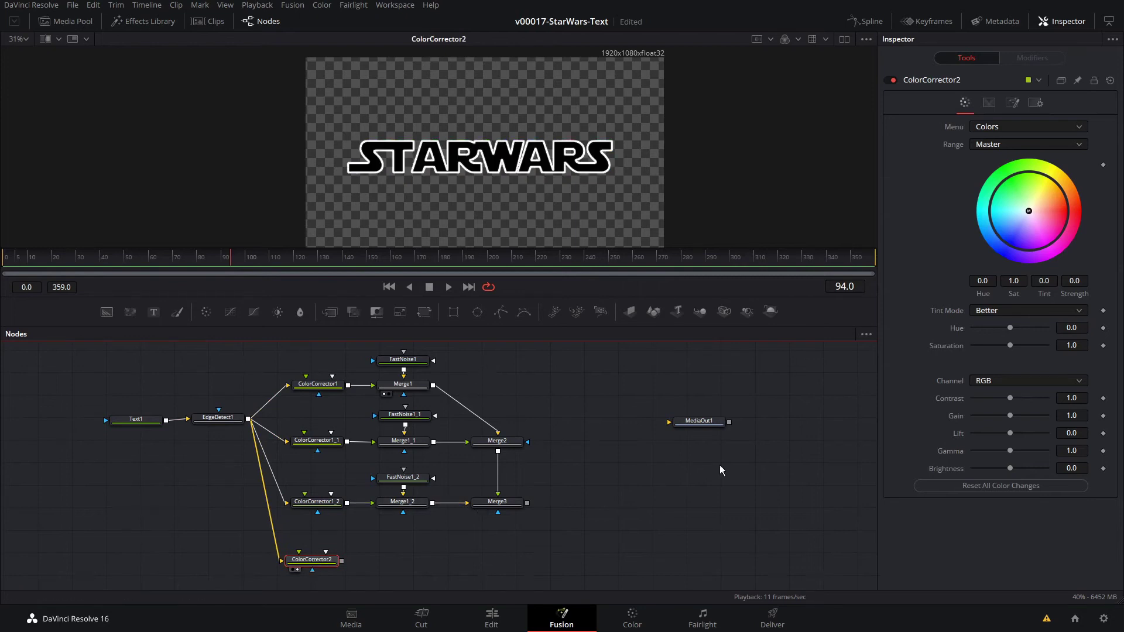
Set ColorCorrector2's Blue channel gain to 0.0 to turn the outline yellow
{"action": "left_click", "coordinate": [1017, 382]}
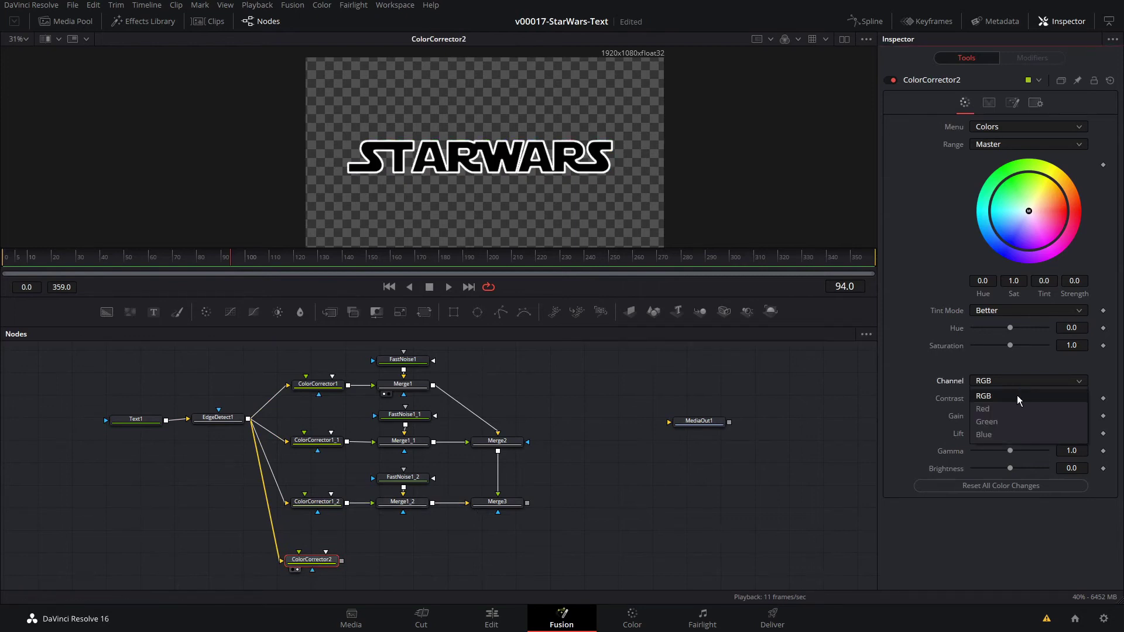
{"action": "left_click", "coordinate": [1017, 432]}
{"action": "left_click_drag", "start_coordinate": [1011, 416], "coordinate": [964, 420]}
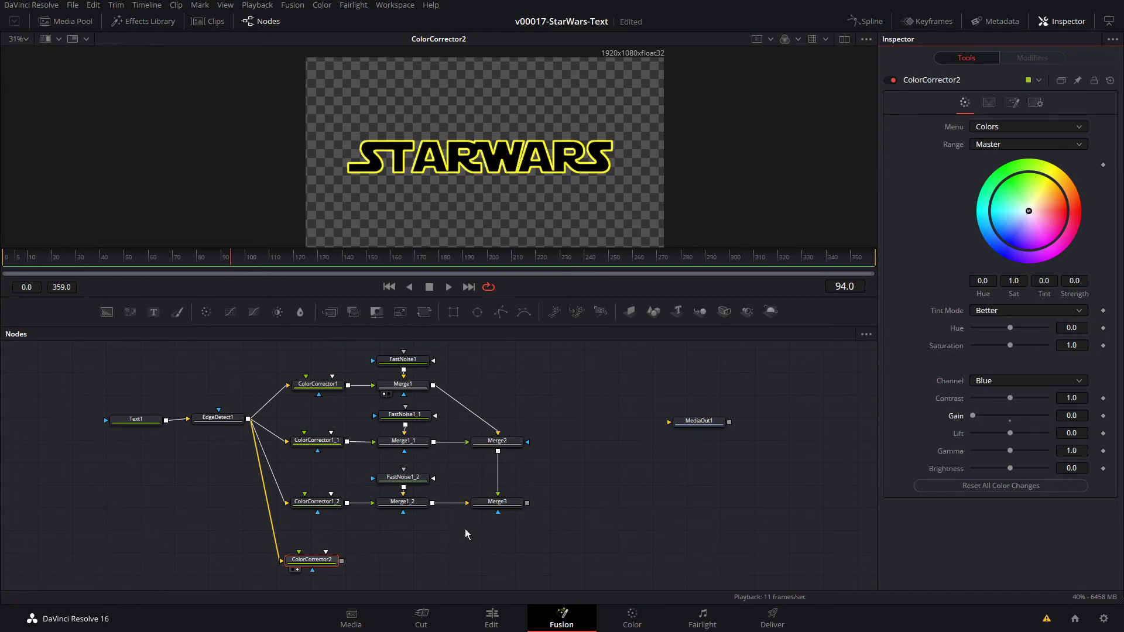
Show Merge3 in the viewer, move MediaOut1 farther away, and add a Brightness Contrast node after Merge3
{"action": "left_click", "coordinate": [497, 501]}
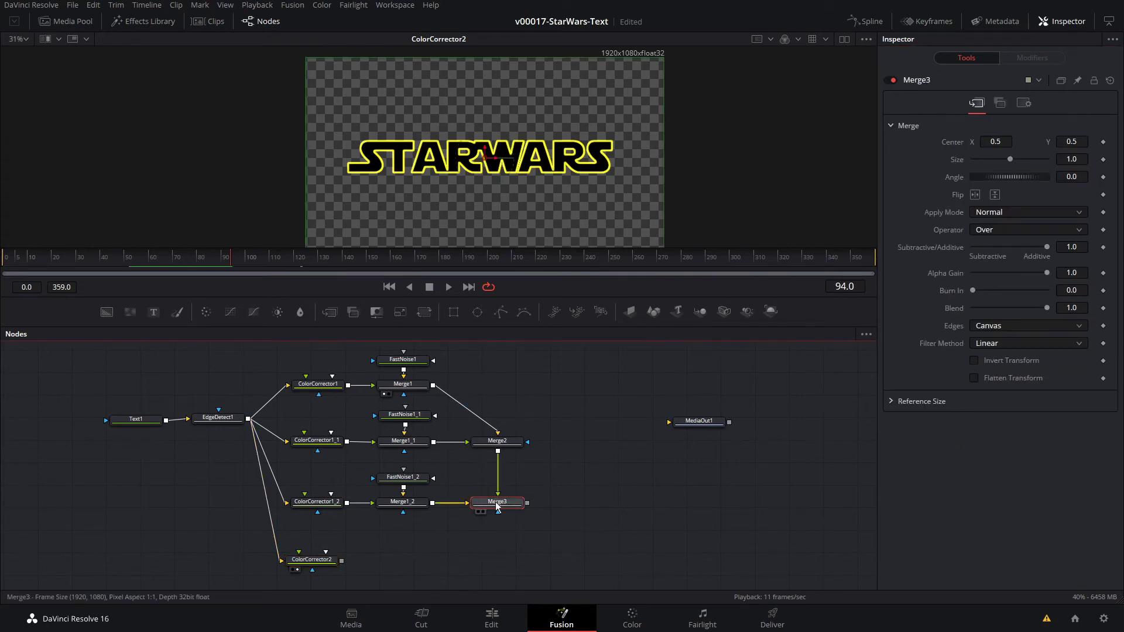
{"action": "key", "text": "1"}
{"action": "left_click_drag", "start_coordinate": [690, 421], "coordinate": [751, 493]}
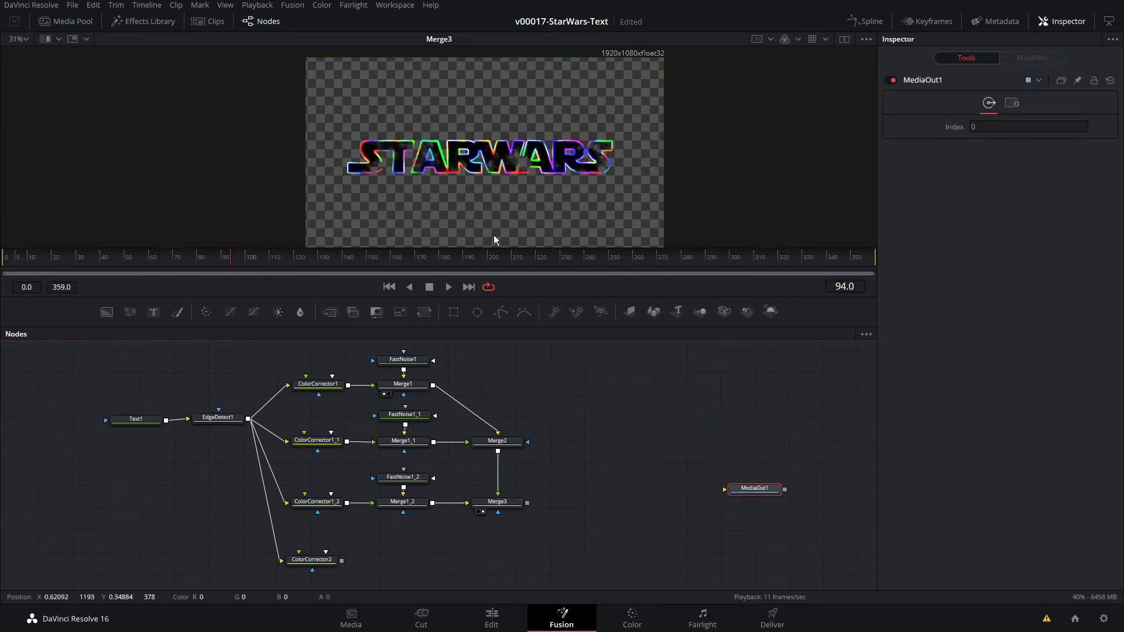
{"action": "left_click", "coordinate": [503, 500]}
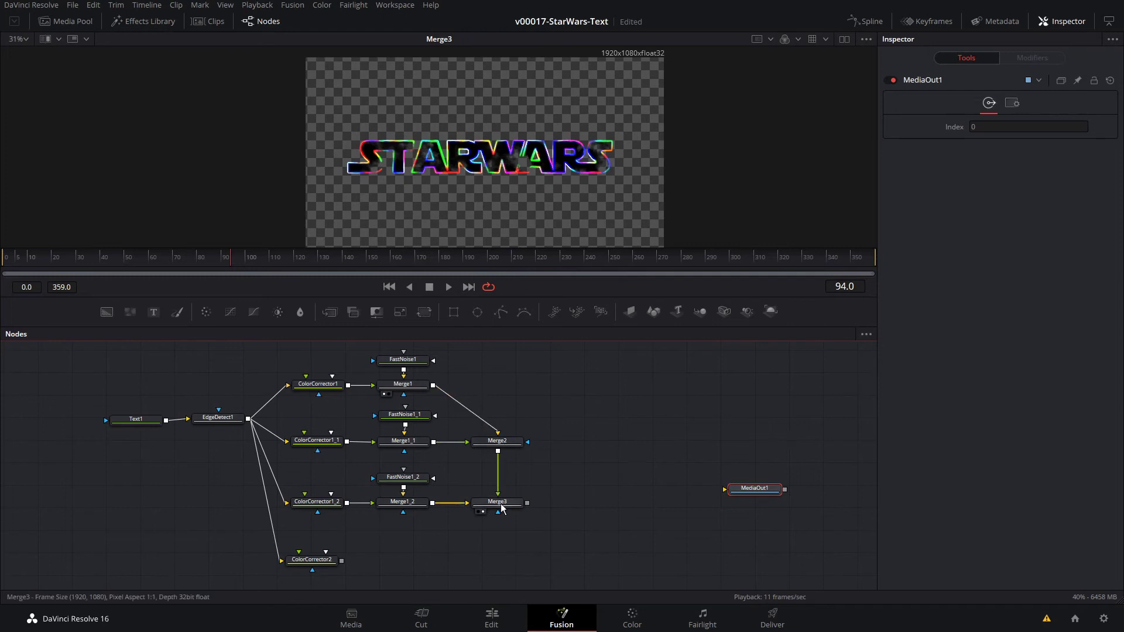
{"action": "left_click", "coordinate": [278, 316]}
{"action": "left_click_drag", "start_coordinate": [497, 525], "coordinate": [593, 507]}
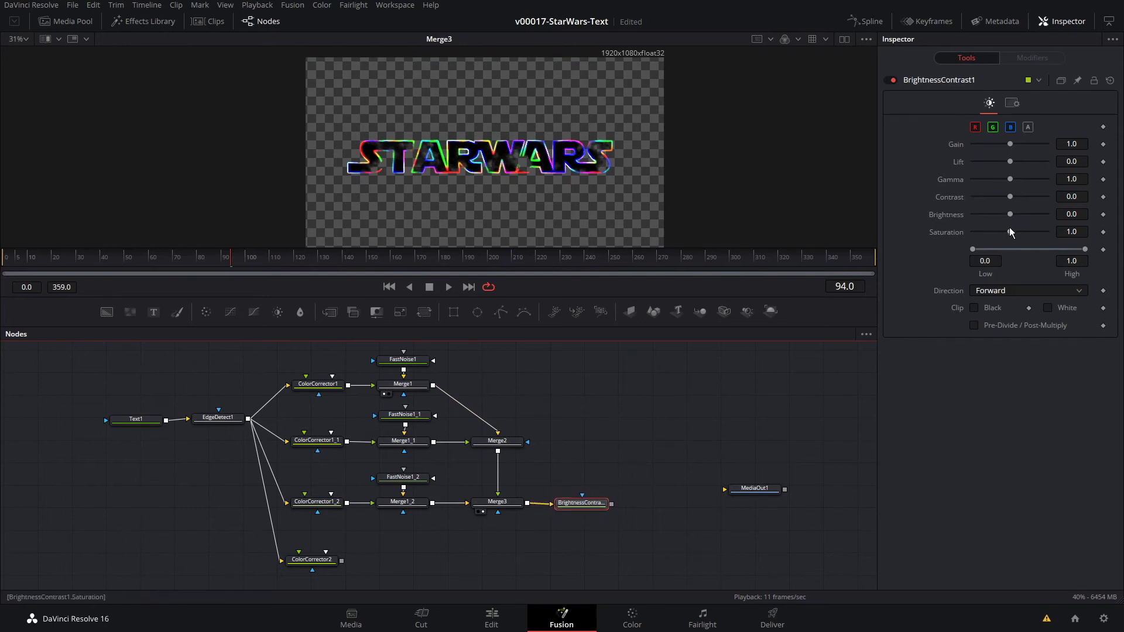
Show BrightnessContrast1 in the viewer and lower its saturation to 0.48
{"action": "left_click_drag", "start_coordinate": [1010, 231], "coordinate": [976, 231]}
{"action": "left_click", "coordinate": [576, 505]}
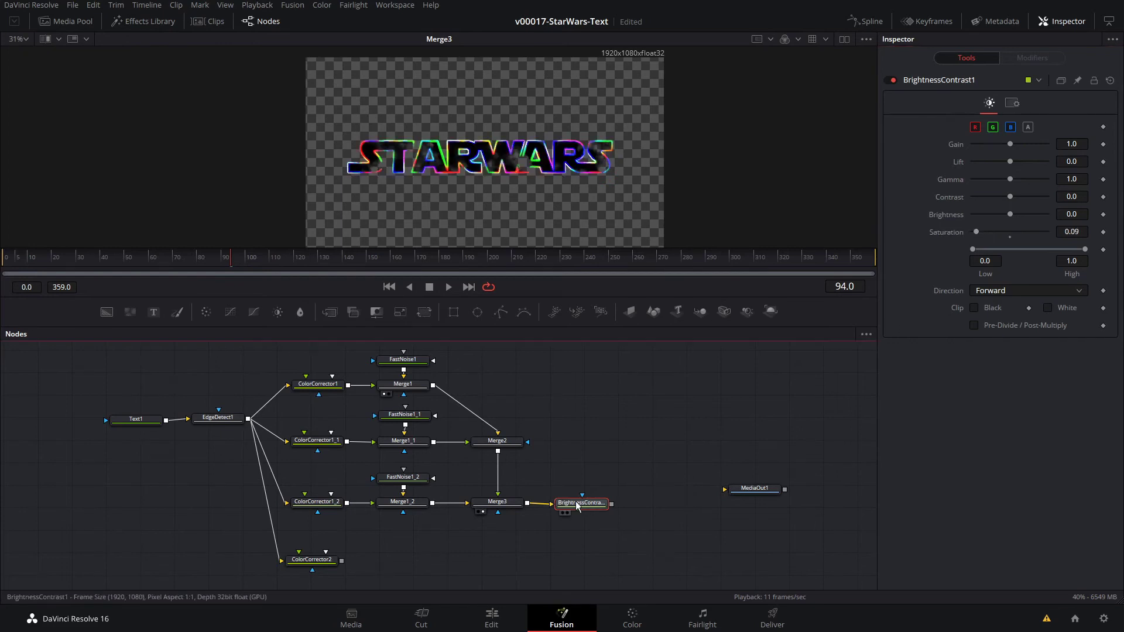
{"action": "key", "text": "1"}
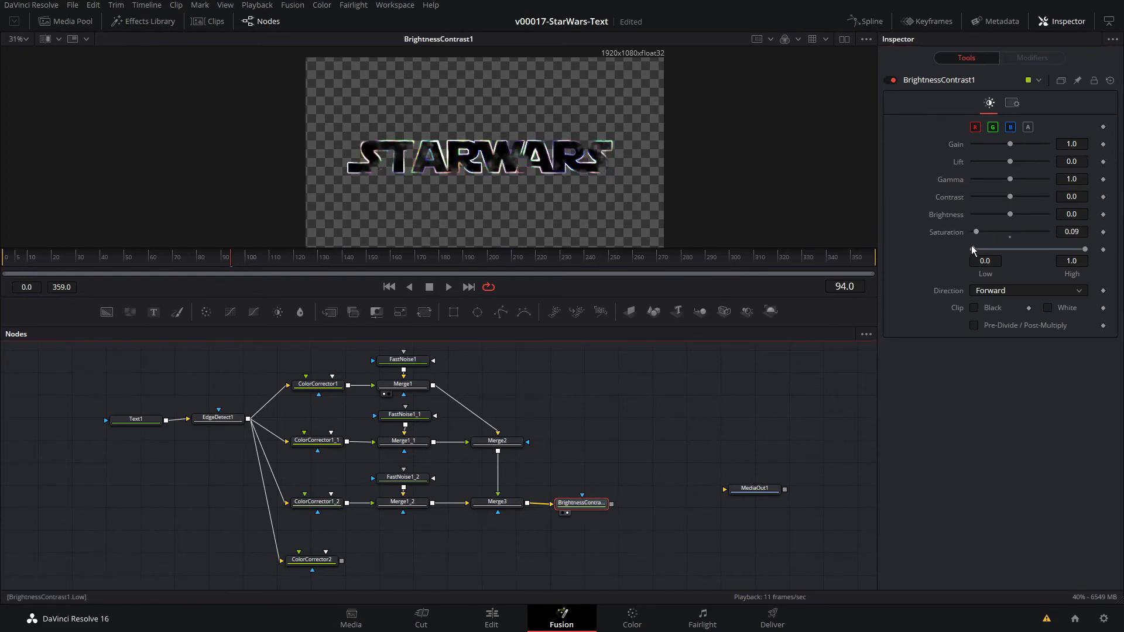
{"action": "left_click_drag", "start_coordinate": [976, 233], "coordinate": [991, 232]}
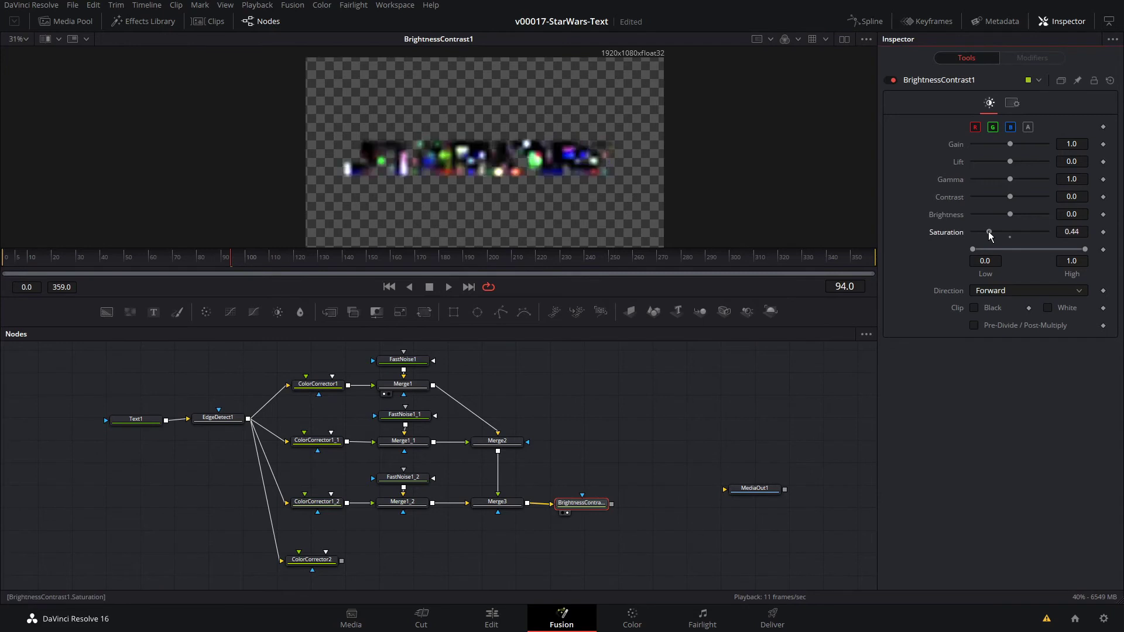
Move MediaOut1 up and farther from BrightnessContrast1, and add a black Background node in the space before it
{"action": "left_click_drag", "start_coordinate": [756, 493], "coordinate": [814, 503]}
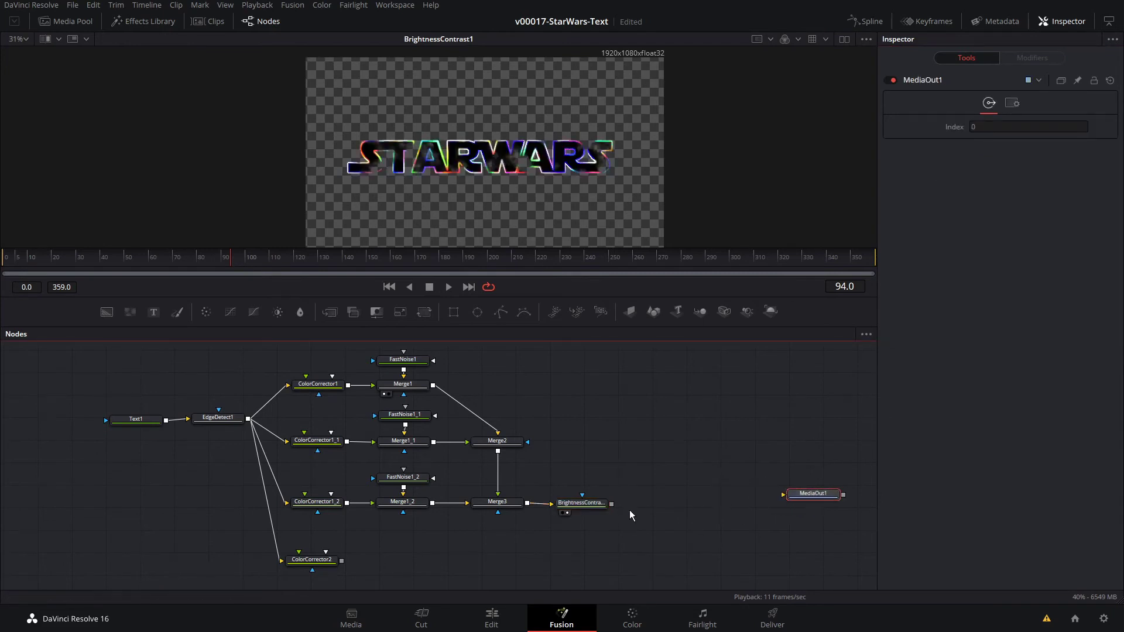
{"action": "left_click", "coordinate": [583, 503]}
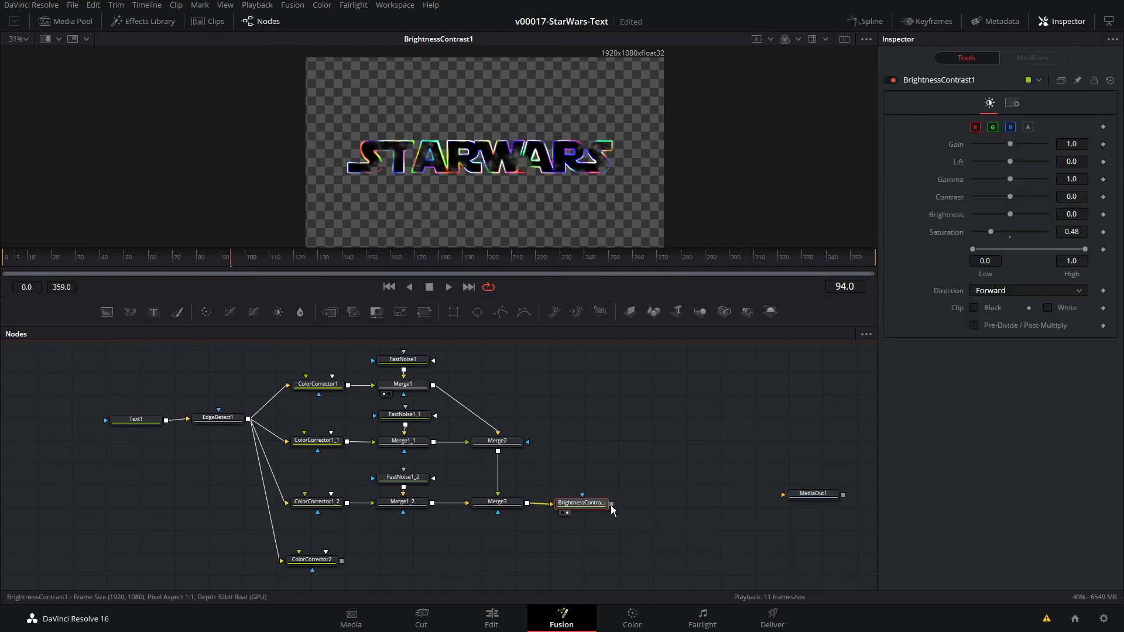
{"action": "left_click_drag", "start_coordinate": [812, 493], "coordinate": [787, 419]}
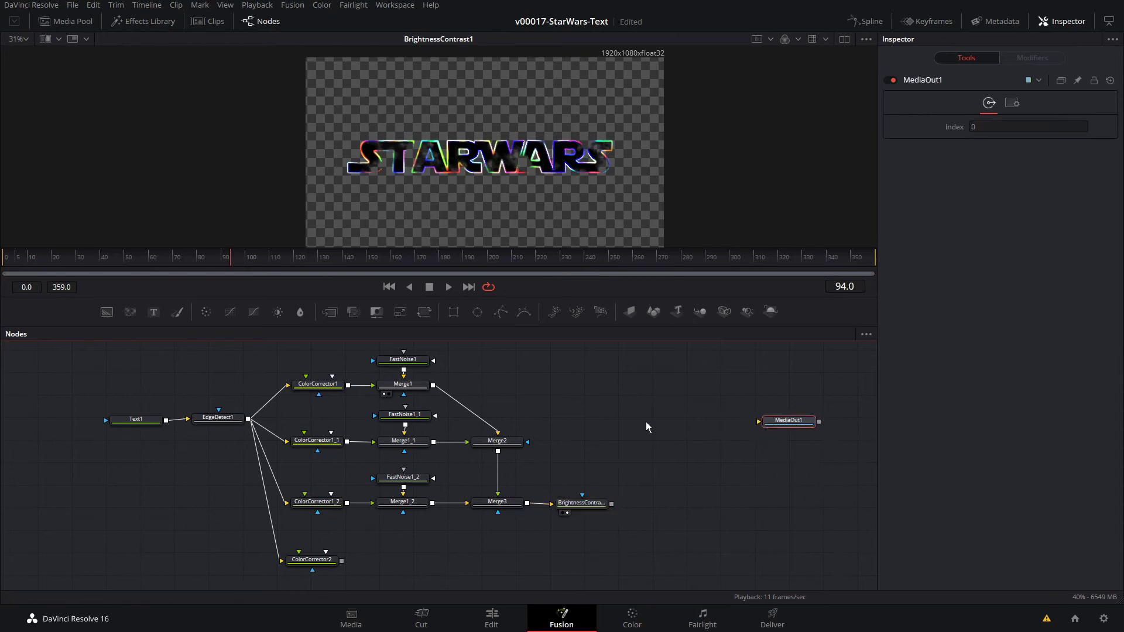
{"action": "left_click_drag", "start_coordinate": [106, 312], "coordinate": [651, 419]}
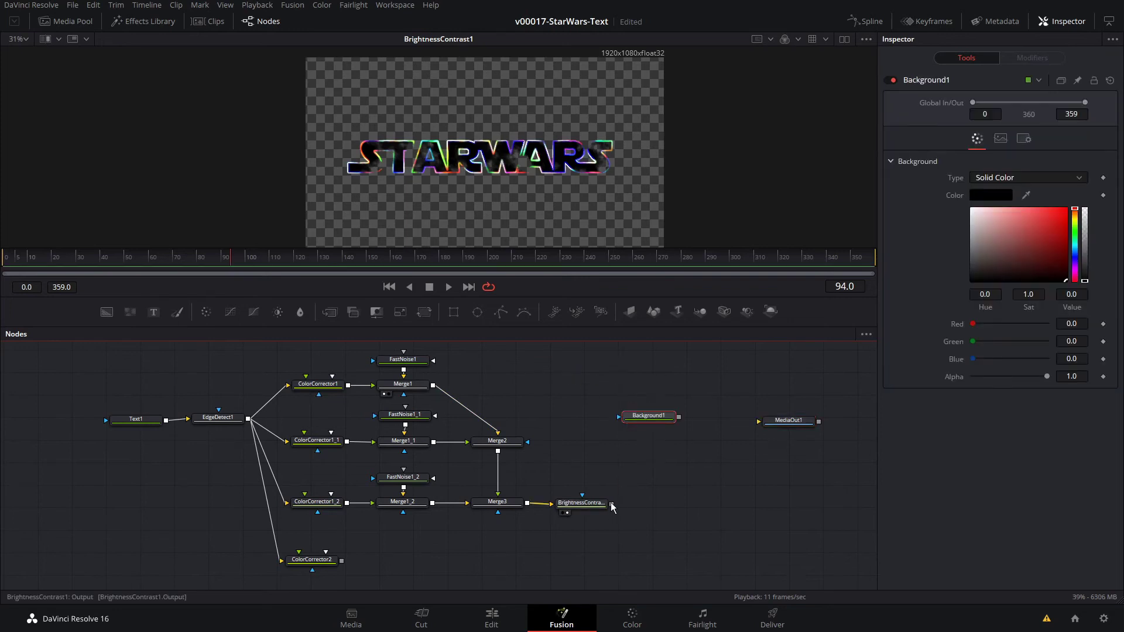
Merge BrightnessContrast1 over Background1 with a new Merge node and view the background and the merged result
{"action": "left_click_drag", "start_coordinate": [611, 504], "coordinate": [679, 418]}
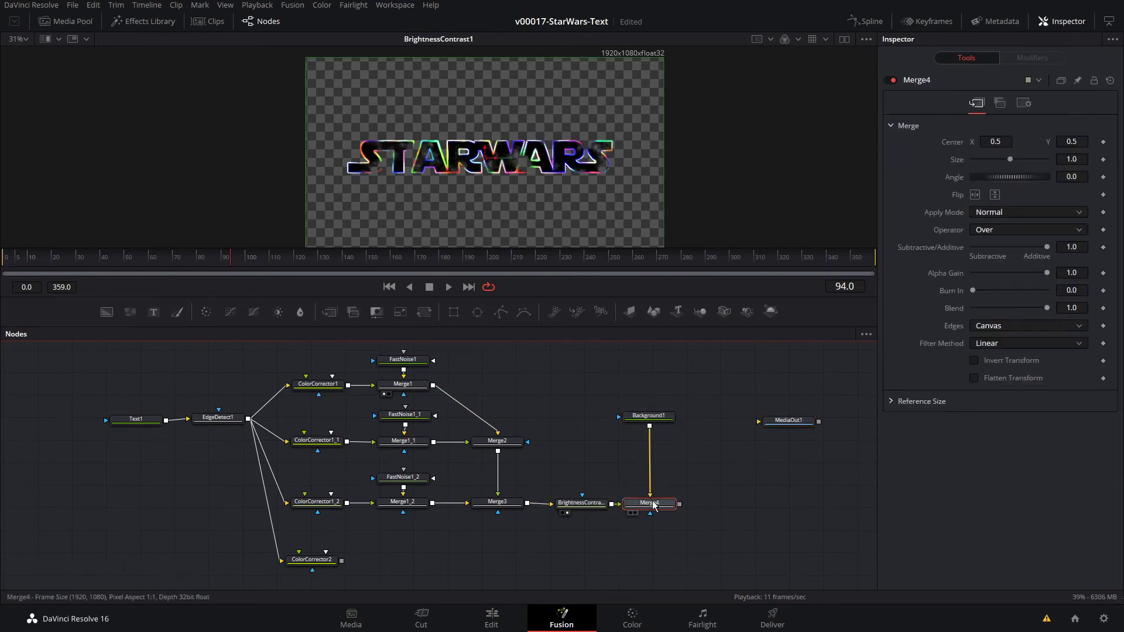
{"action": "left_click", "coordinate": [651, 423]}
{"action": "key", "text": "1"}
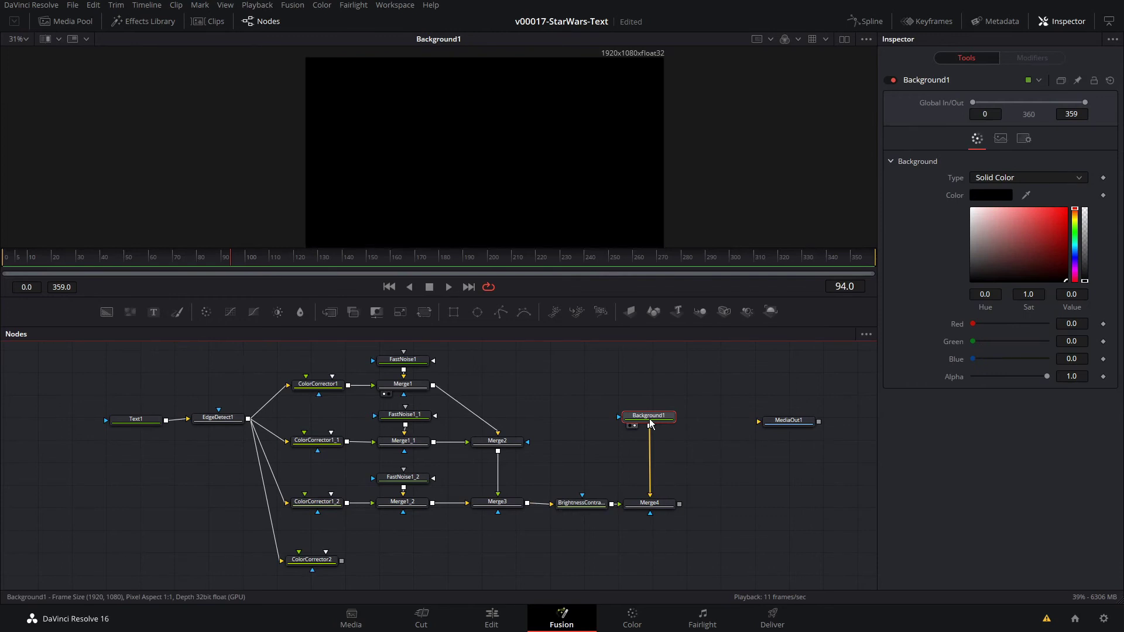
{"action": "left_click", "coordinate": [650, 504]}
{"action": "key", "text": "1"}
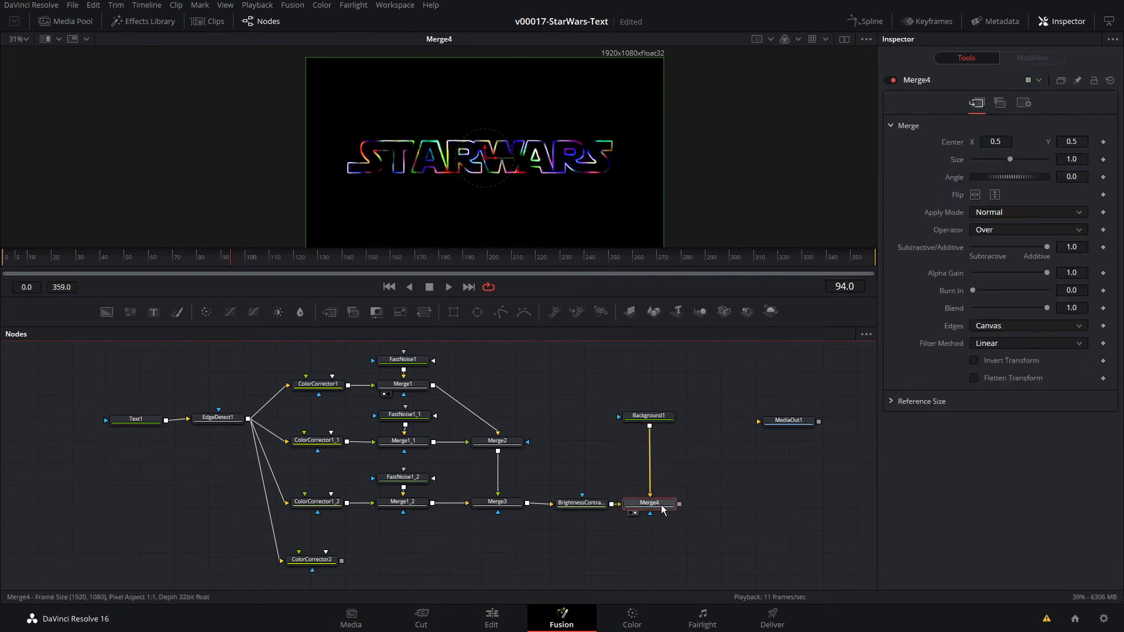
Space out Merge4 and Background1, connect Merge4's output to MediaOut1 and play back the final output
{"action": "left_click_drag", "start_coordinate": [651, 509], "coordinate": [663, 507]}
{"action": "left_click_drag", "start_coordinate": [650, 417], "coordinate": [675, 388]}
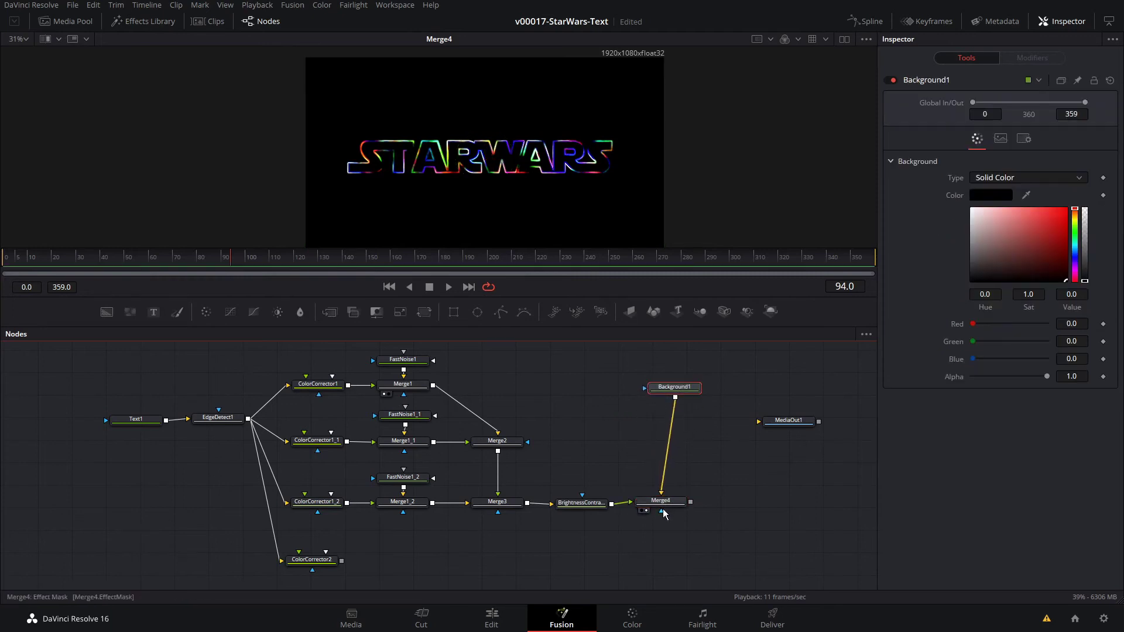
{"action": "left_click_drag", "start_coordinate": [664, 510], "coordinate": [792, 427]}
{"action": "left_click", "coordinate": [682, 514]}
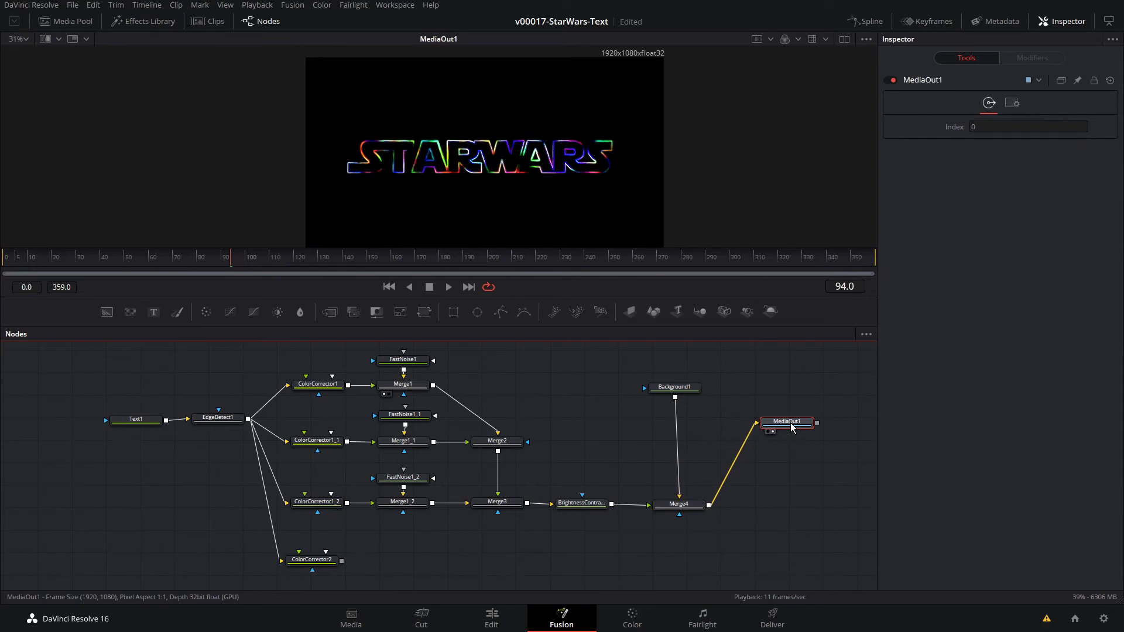
{"action": "key", "text": "space"}
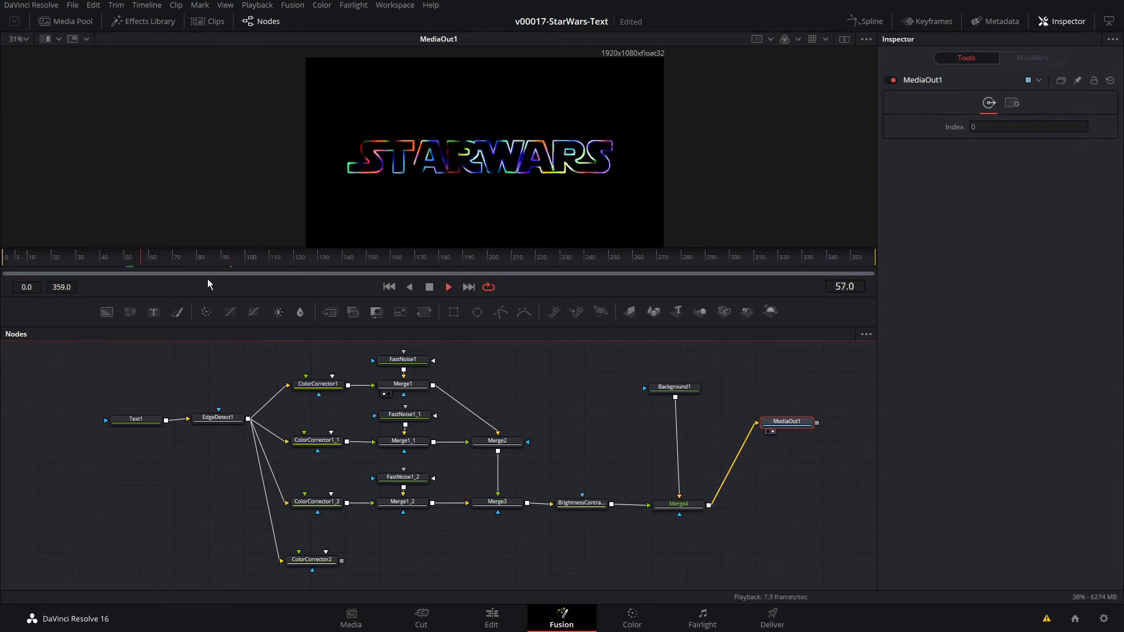
Move Merge4, MediaOut1 and Background1 farther from BrightnessContrast1 to free space for more nodes in between
{"action": "left_click_drag", "start_coordinate": [690, 508], "coordinate": [796, 509]}
{"action": "left_click_drag", "start_coordinate": [787, 422], "coordinate": [826, 394]}
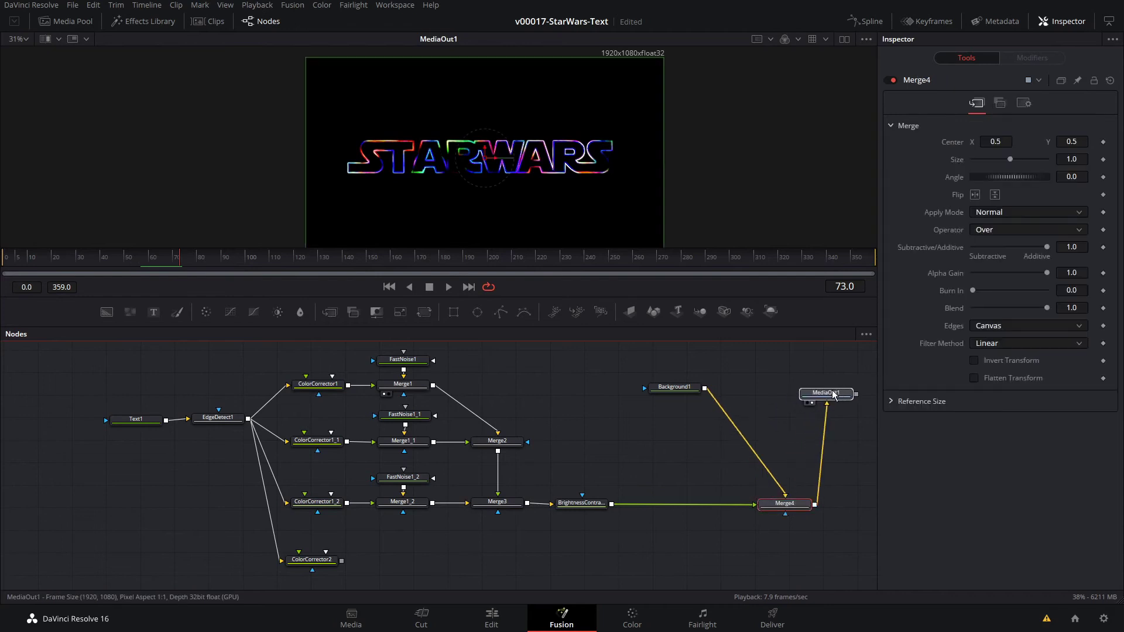
{"action": "left_click_drag", "start_coordinate": [683, 392], "coordinate": [772, 391]}
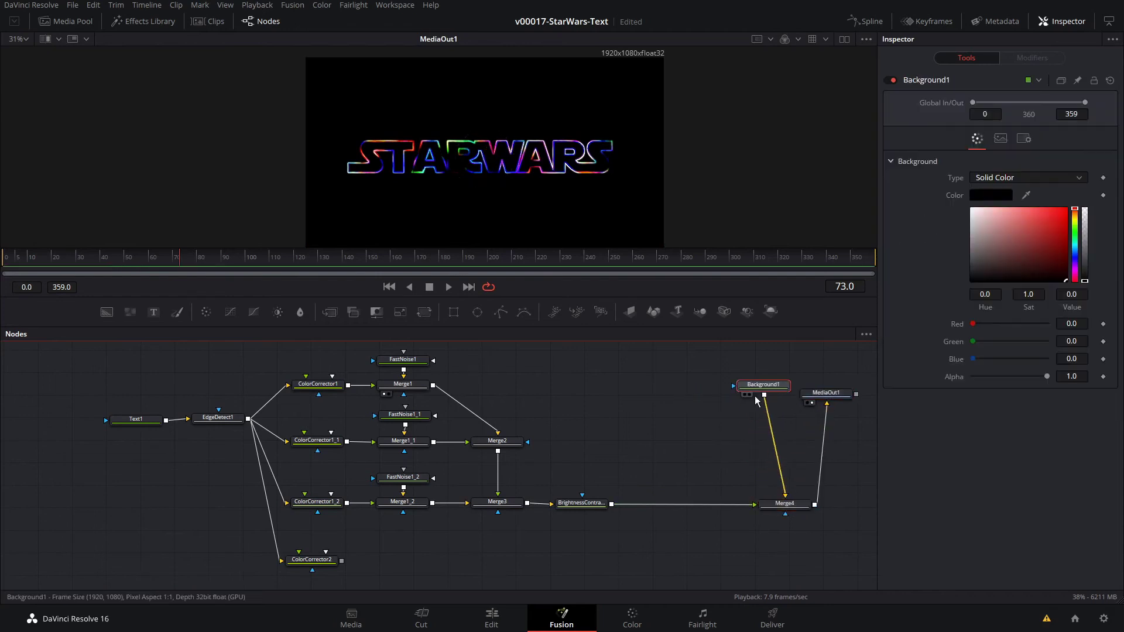
Insert a Blur node between BrightnessContrast1 and Merge4 and set its blur size to 3.1
{"action": "left_click", "coordinate": [588, 504]}
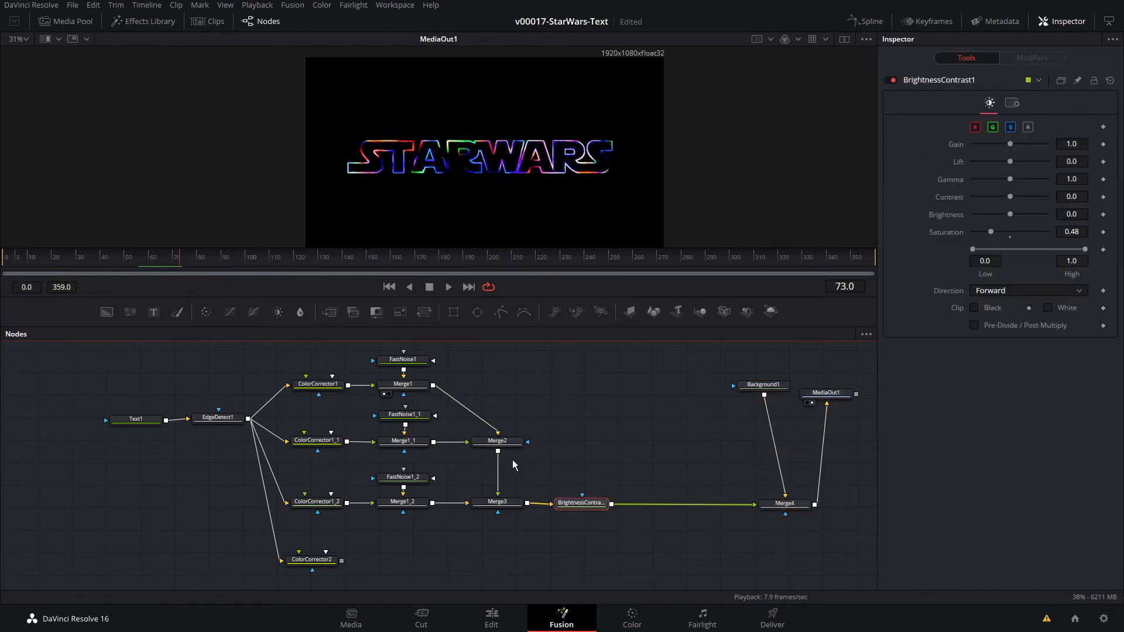
{"action": "left_click", "coordinate": [300, 312]}
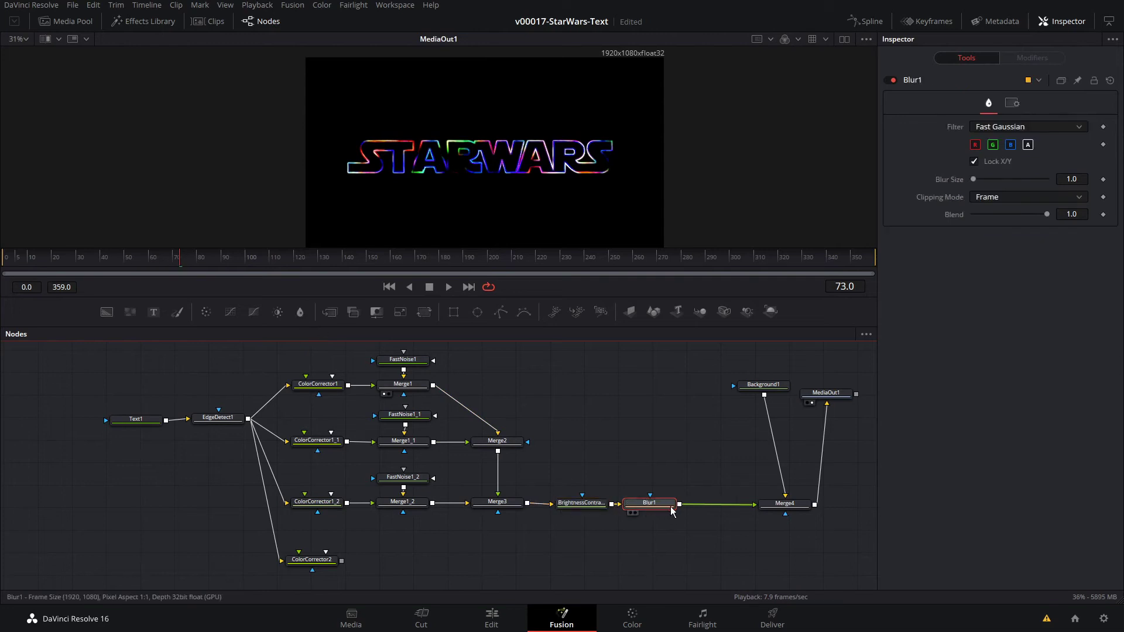
{"action": "left_click", "coordinate": [580, 507]}
{"action": "left_click", "coordinate": [652, 506]}
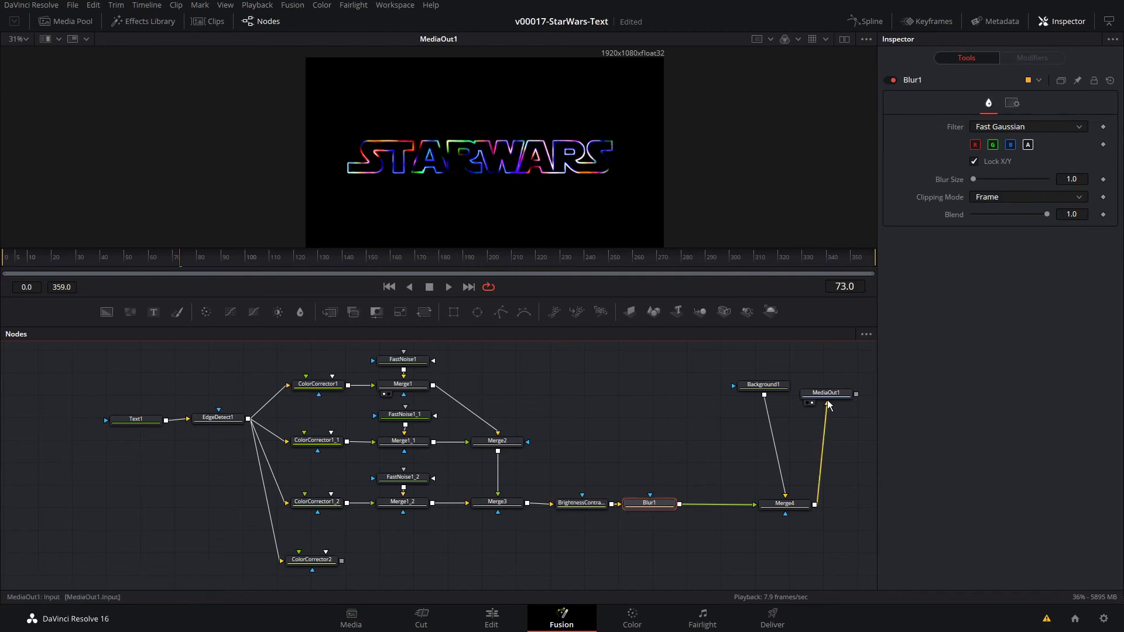
{"action": "mouse_move", "coordinate": [973, 180]}
{"action": "left_mouse_down"}
{"action": "mouse_move", "coordinate": [991, 179]}
{"action": "mouse_move", "coordinate": [977, 182]}
{"action": "left_mouse_up"}
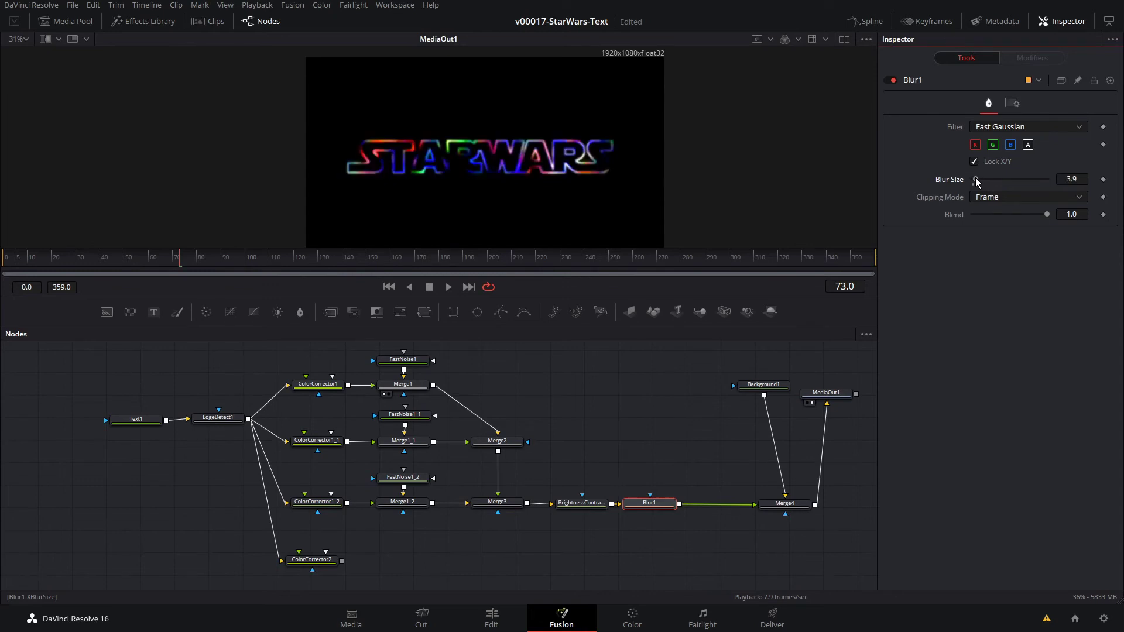
{"action": "left_click_drag", "start_coordinate": [976, 182], "coordinate": [974, 181]}
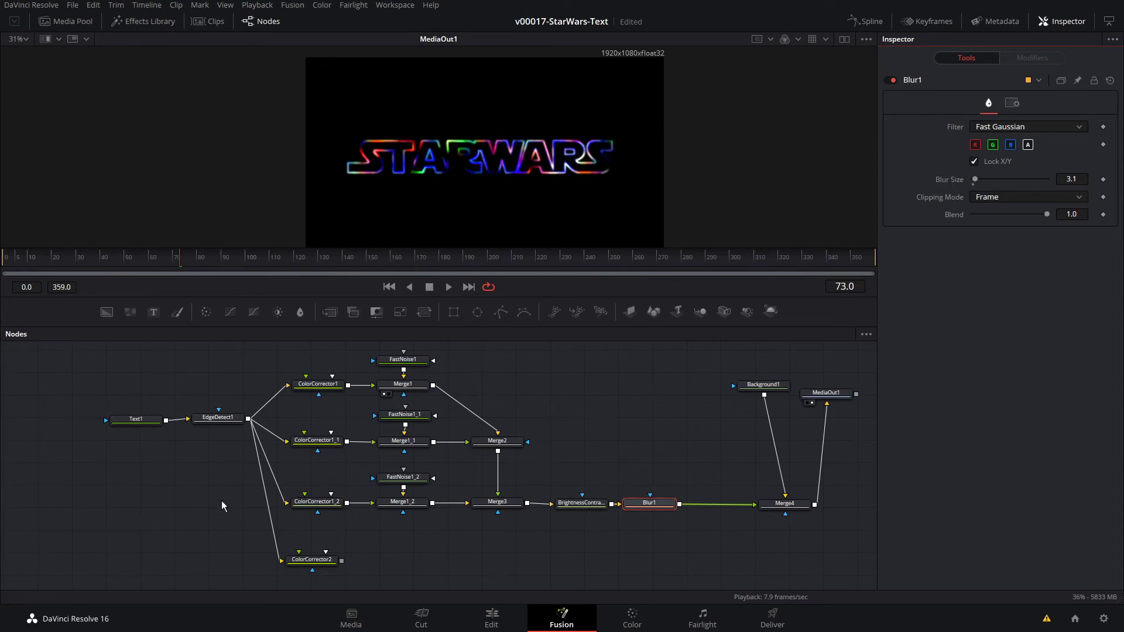
Insert a Glow node after Blur1 with a glow size of 21.3 and a glow of 0.89
{"action": "left_click", "coordinate": [645, 511]}
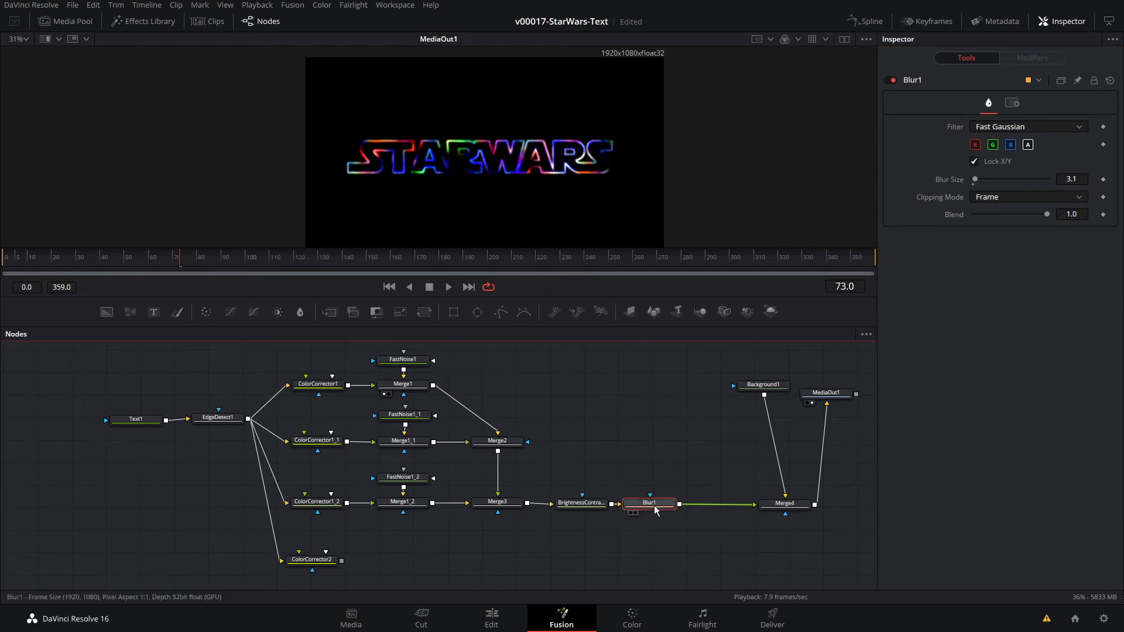
{"action": "key", "text": "shift+space"}
{"action": "type", "text": "glow"}
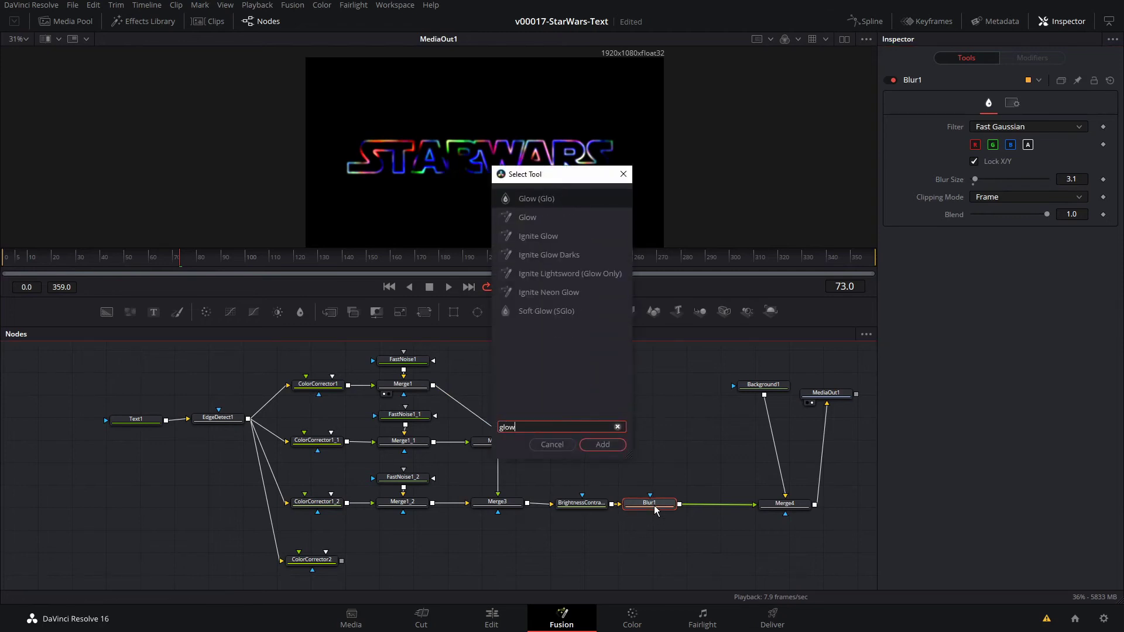
{"action": "key", "text": "Return"}
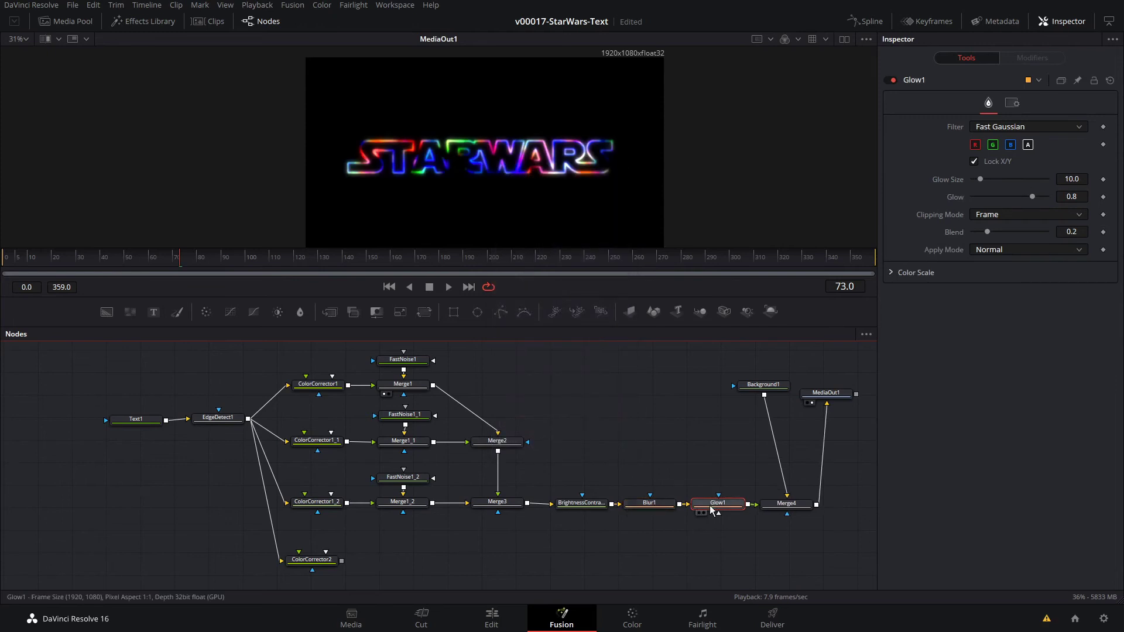
{"action": "mouse_move", "coordinate": [982, 178]}
{"action": "left_mouse_down"}
{"action": "mouse_move", "coordinate": [1013, 198]}
{"action": "mouse_move", "coordinate": [1042, 196]}
{"action": "mouse_move", "coordinate": [988, 179]}
{"action": "left_mouse_up"}
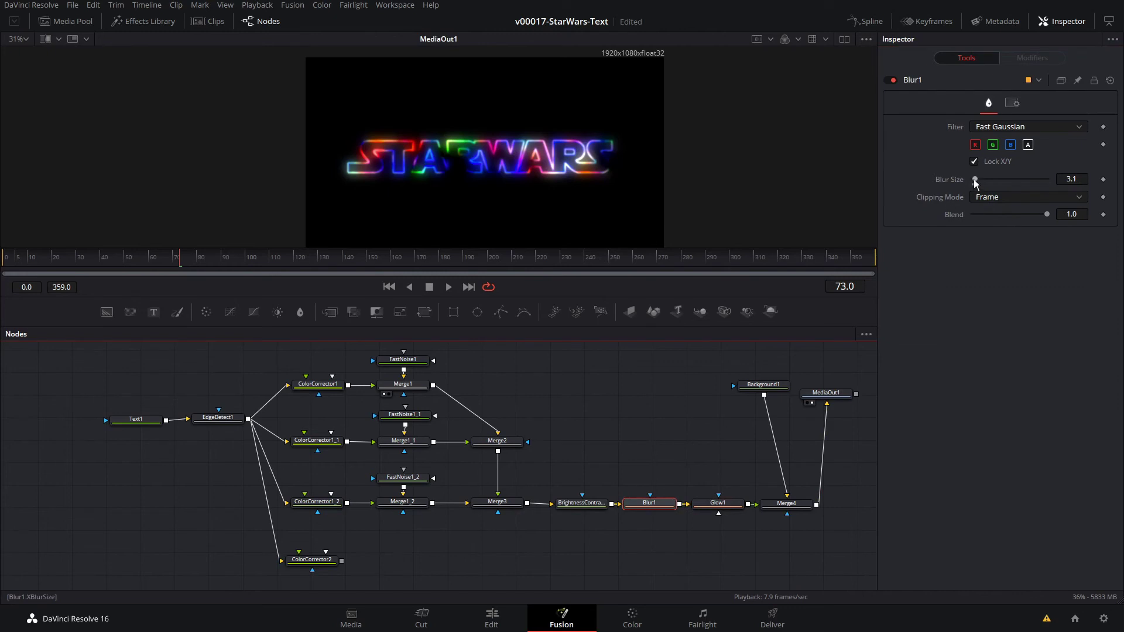
Reduce Blur1's blur size to 2.4 and EdgeDetect1's denoise strength to 0.252
{"action": "left_click_drag", "start_coordinate": [974, 180], "coordinate": [975, 183]}
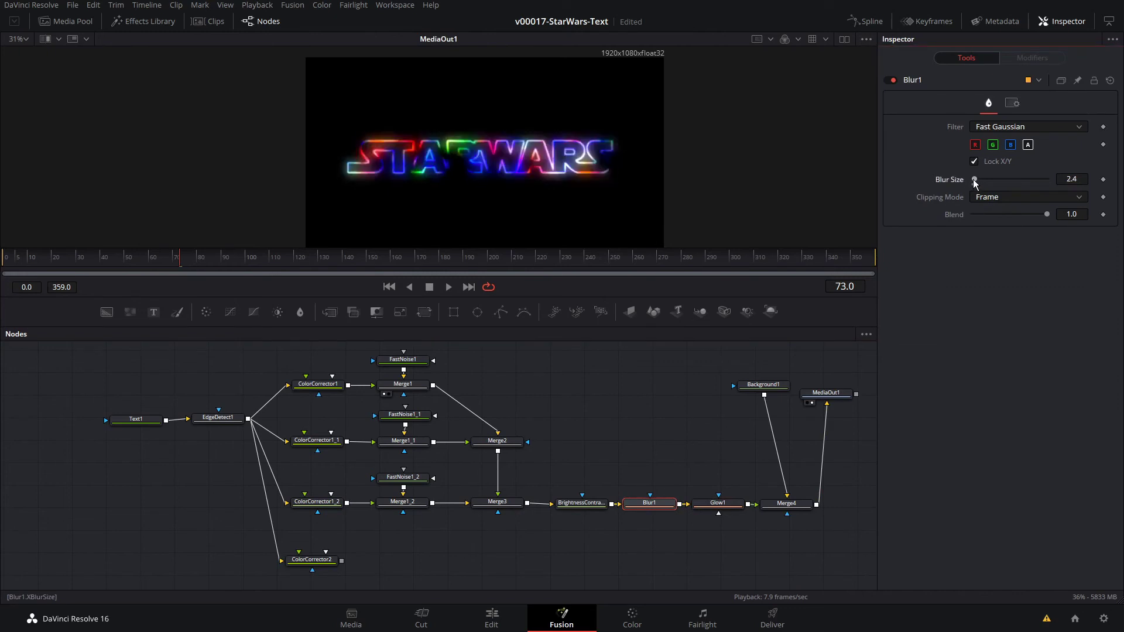
{"action": "left_click", "coordinate": [215, 417]}
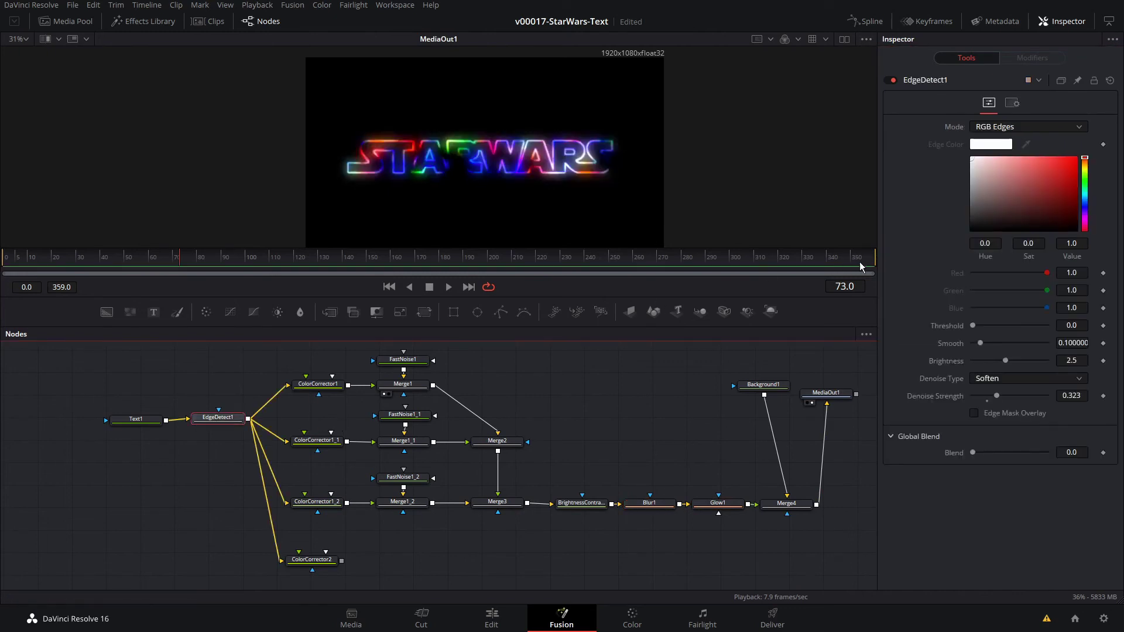
{"action": "left_click_drag", "start_coordinate": [995, 396], "coordinate": [991, 393]}
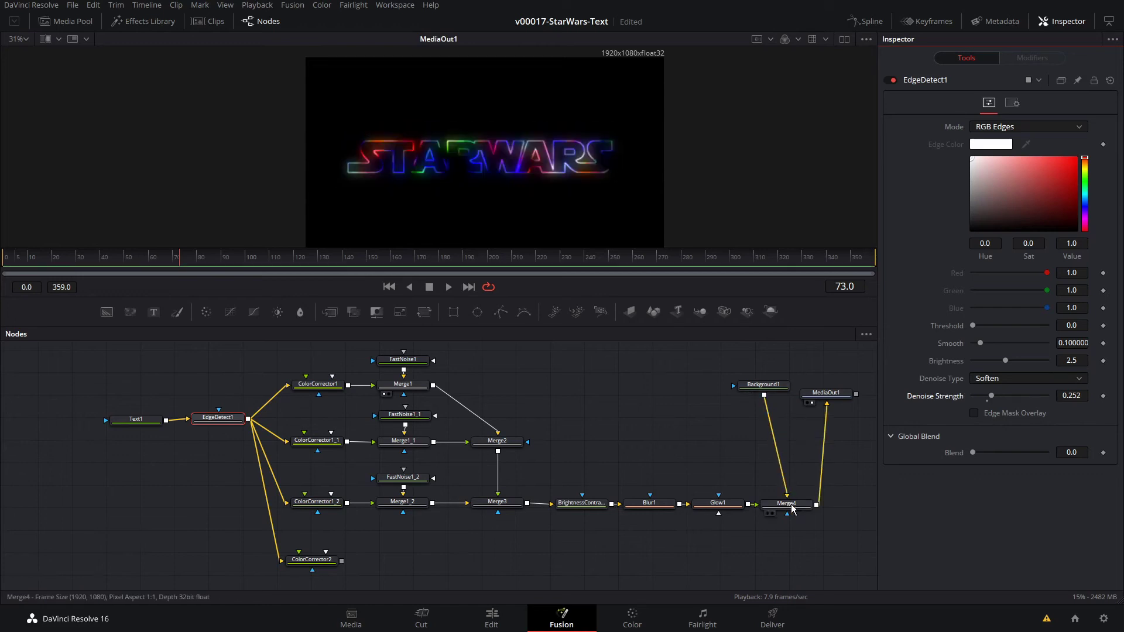
Rearrange the graph so Merge4 sits above Glow1, Background1 directly above Merge4, and MediaOut1 level beside Merge4
{"action": "left_click_drag", "start_coordinate": [791, 504], "coordinate": [721, 423]}
{"action": "left_click", "coordinate": [712, 434]}
{"action": "left_click_drag", "start_coordinate": [763, 384], "coordinate": [728, 369]}
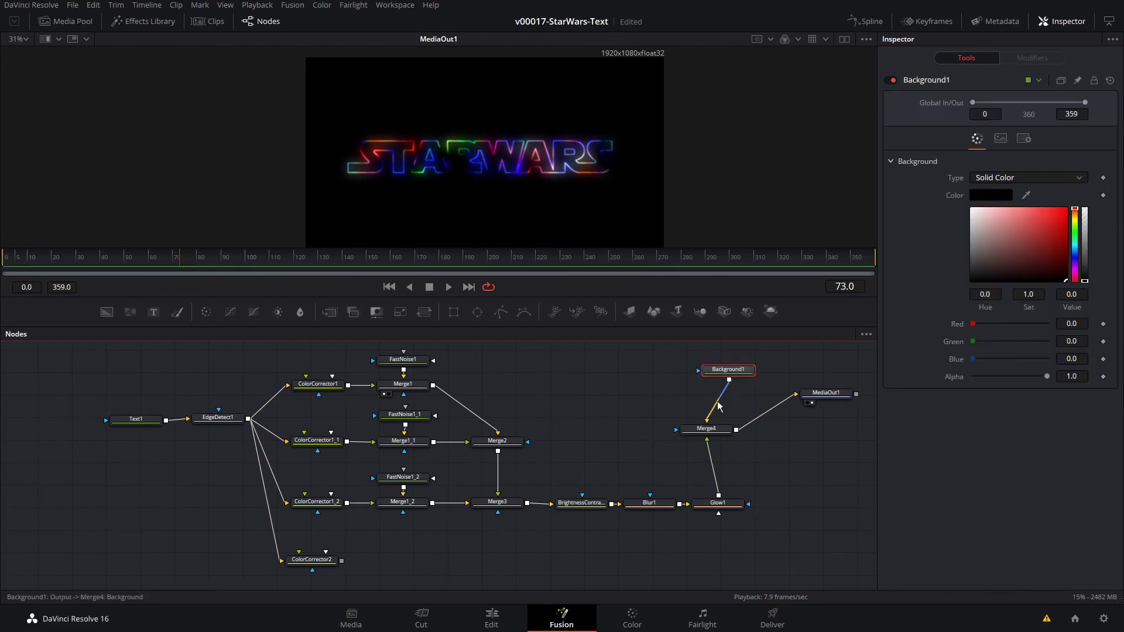
{"action": "left_click_drag", "start_coordinate": [725, 414], "coordinate": [787, 403]}
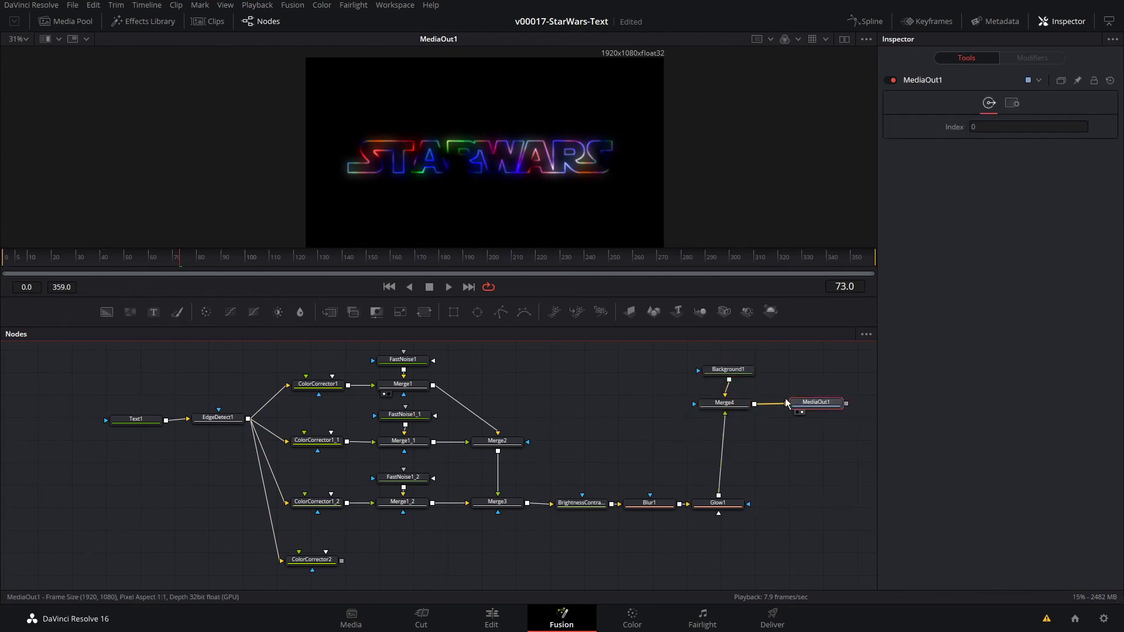
{"action": "left_click_drag", "start_coordinate": [728, 369], "coordinate": [717, 402]}
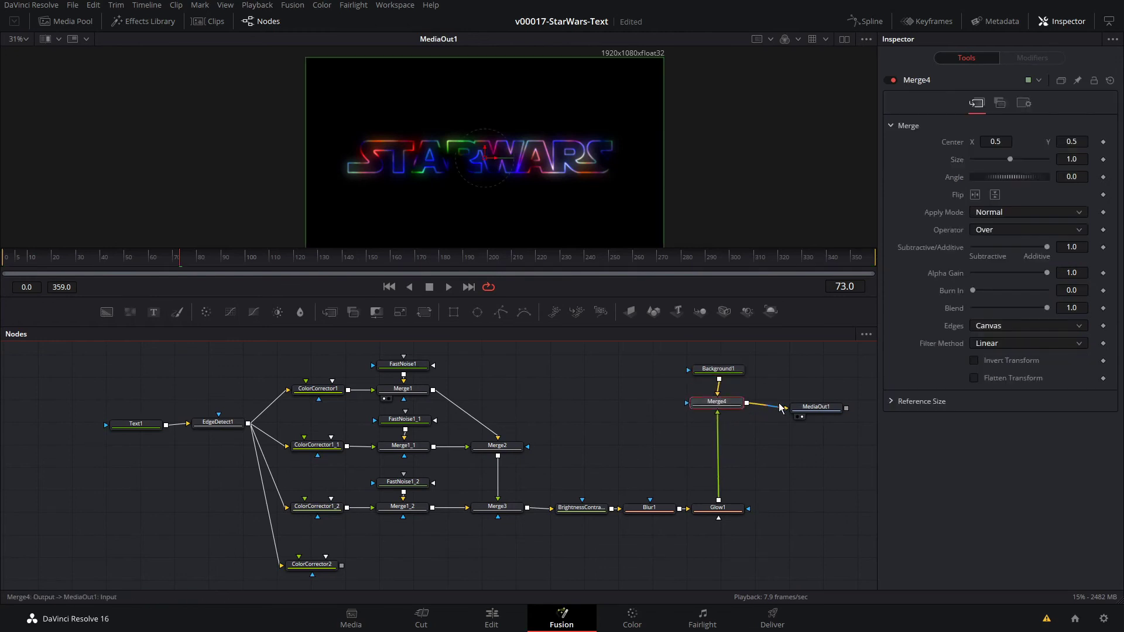
{"action": "left_click_drag", "start_coordinate": [816, 406], "coordinate": [817, 402]}
{"action": "left_click", "coordinate": [717, 402]}
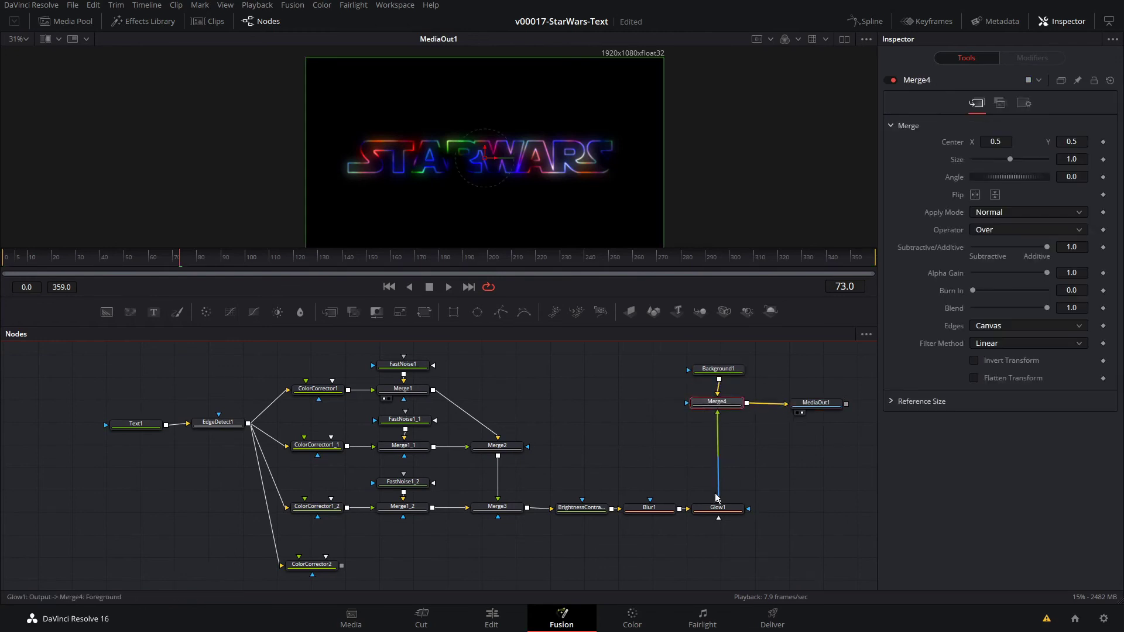
Insert a Light Rays node between Glow1 and Merge4 and place it just above Glow1
{"action": "left_click", "coordinate": [717, 509]}
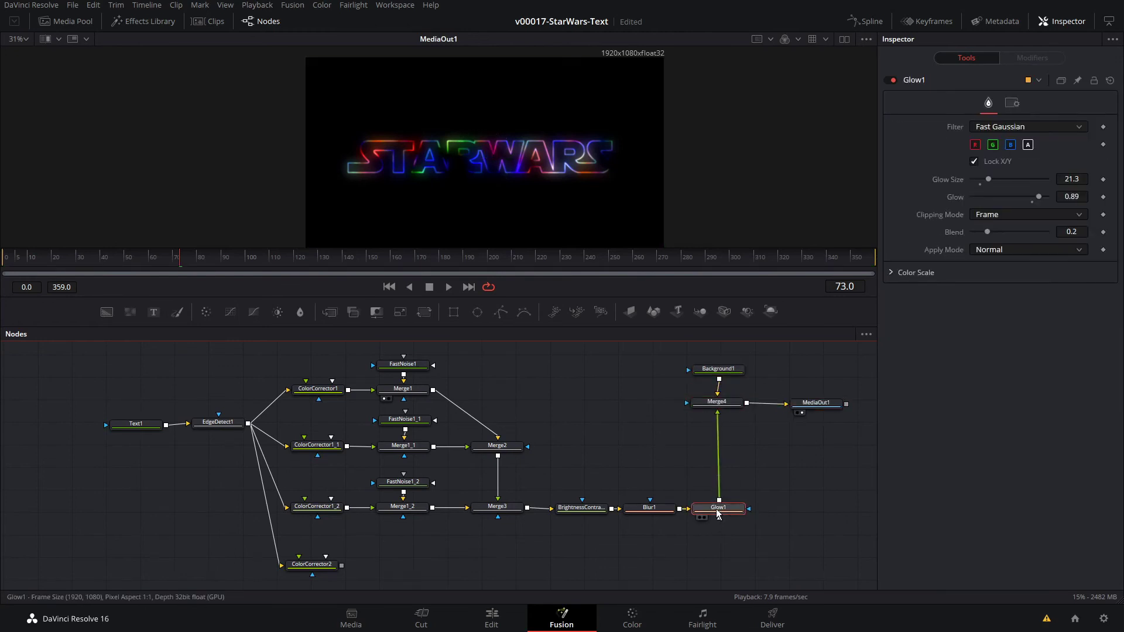
{"action": "key", "text": "shift+space"}
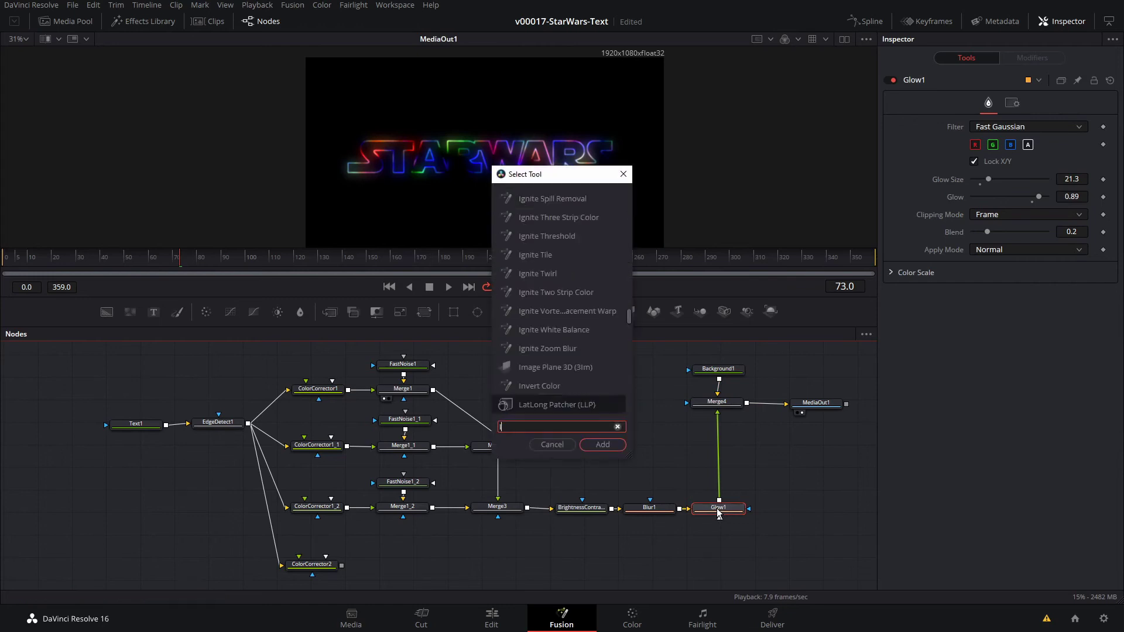
{"action": "type", "text": "ligh"}
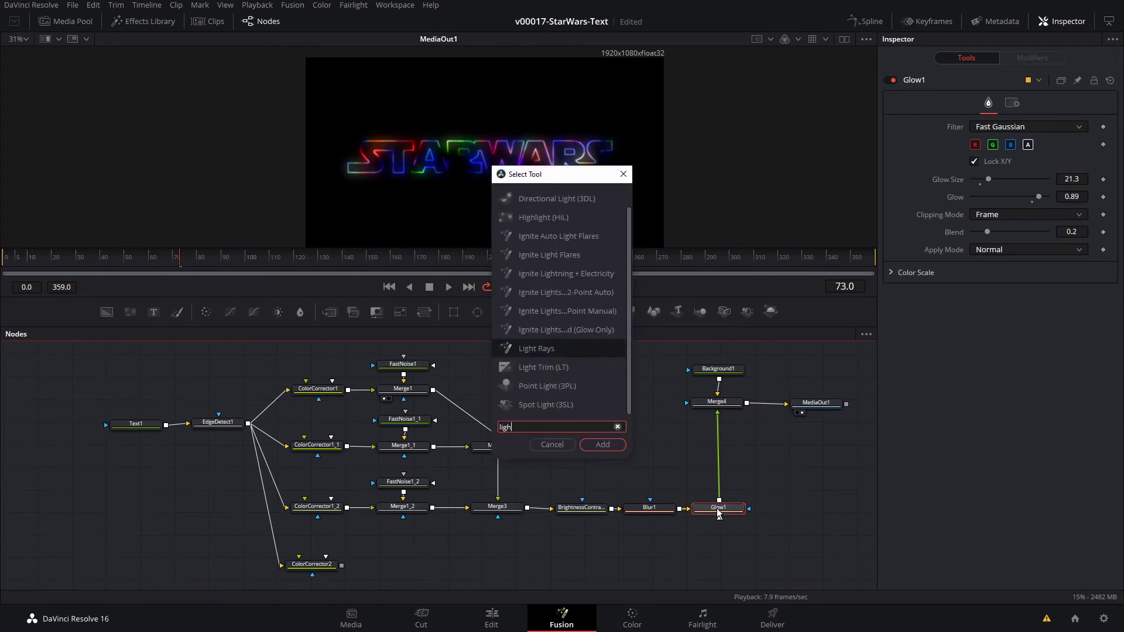
{"action": "key", "text": "Return"}
{"action": "left_click_drag", "start_coordinate": [718, 513], "coordinate": [724, 478]}
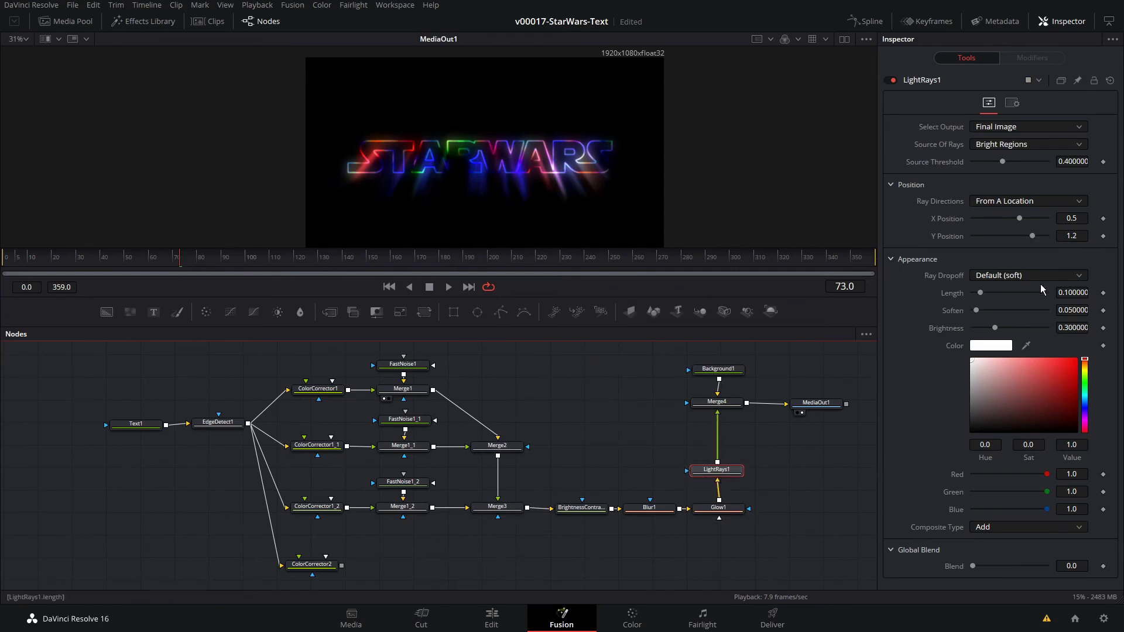
Set the light rays' length to 0.079 and brightness to 0.118, and play back part of the animation
{"action": "left_click_drag", "start_coordinate": [981, 293], "coordinate": [982, 331]}
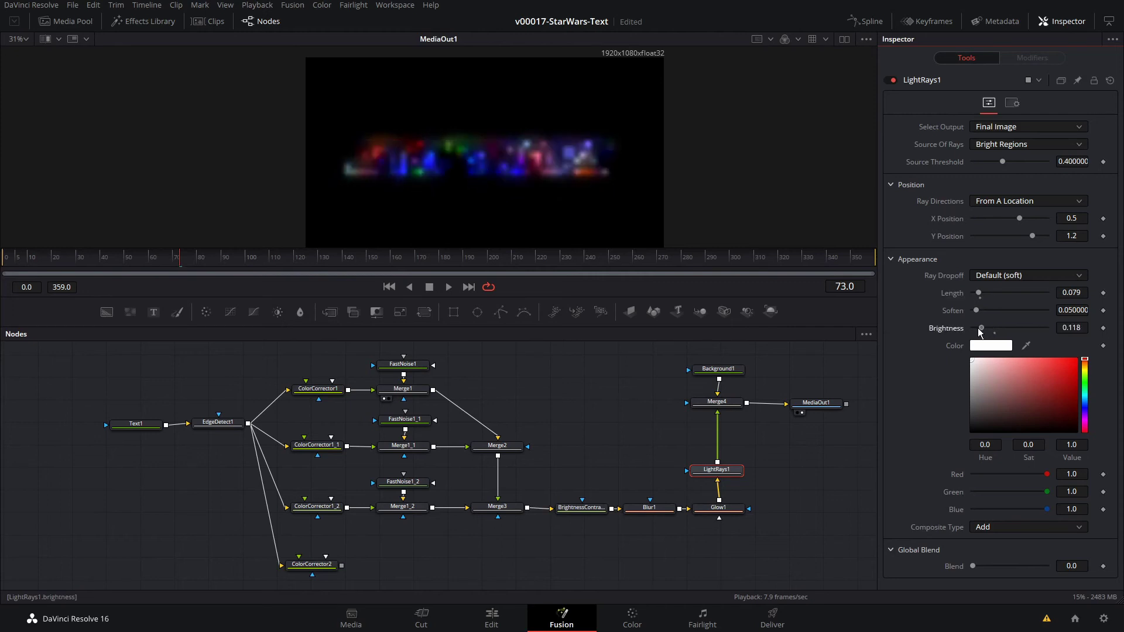
{"action": "left_click", "coordinate": [126, 262]}
{"action": "key", "text": "space"}
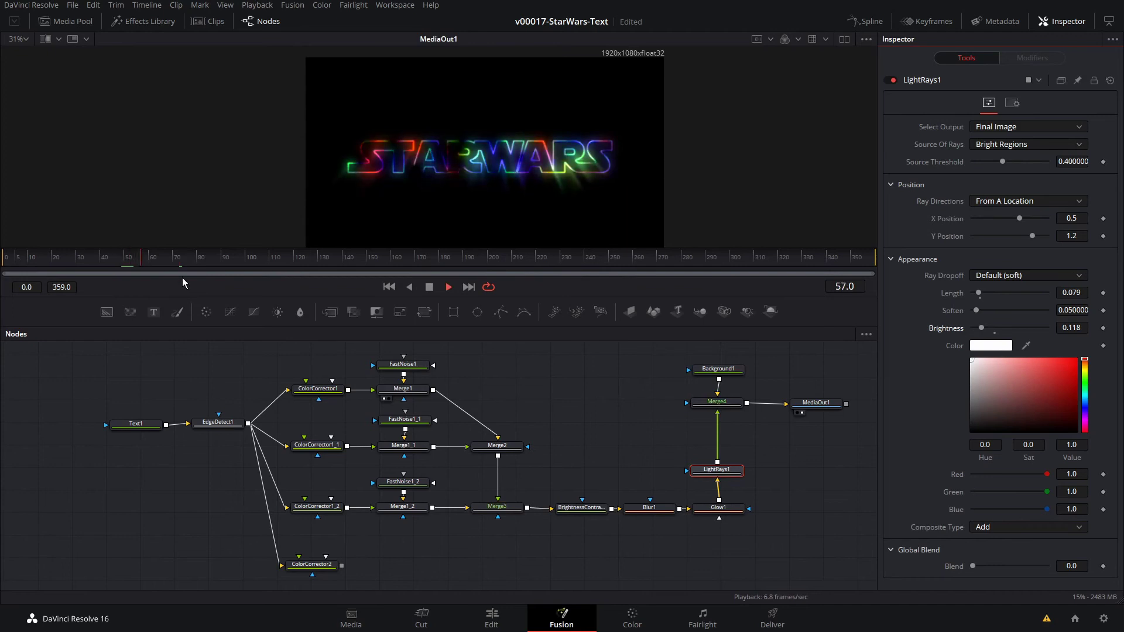
{"action": "key", "text": "space"}
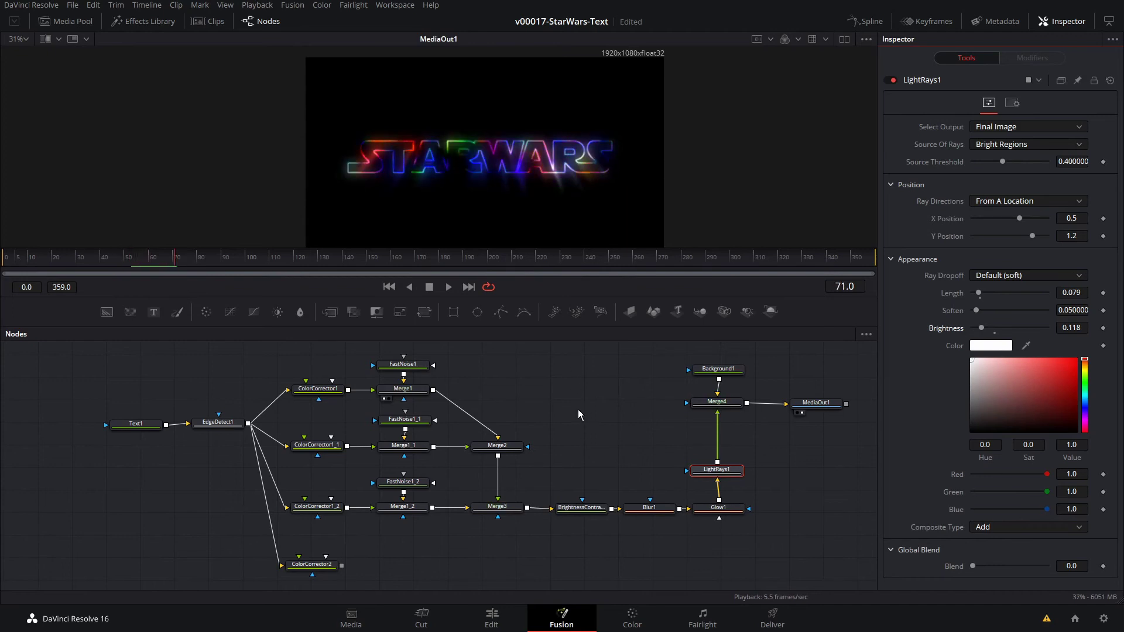
Lower BrightnessContrast1's gain to 0.45
{"action": "left_click", "coordinate": [581, 508]}
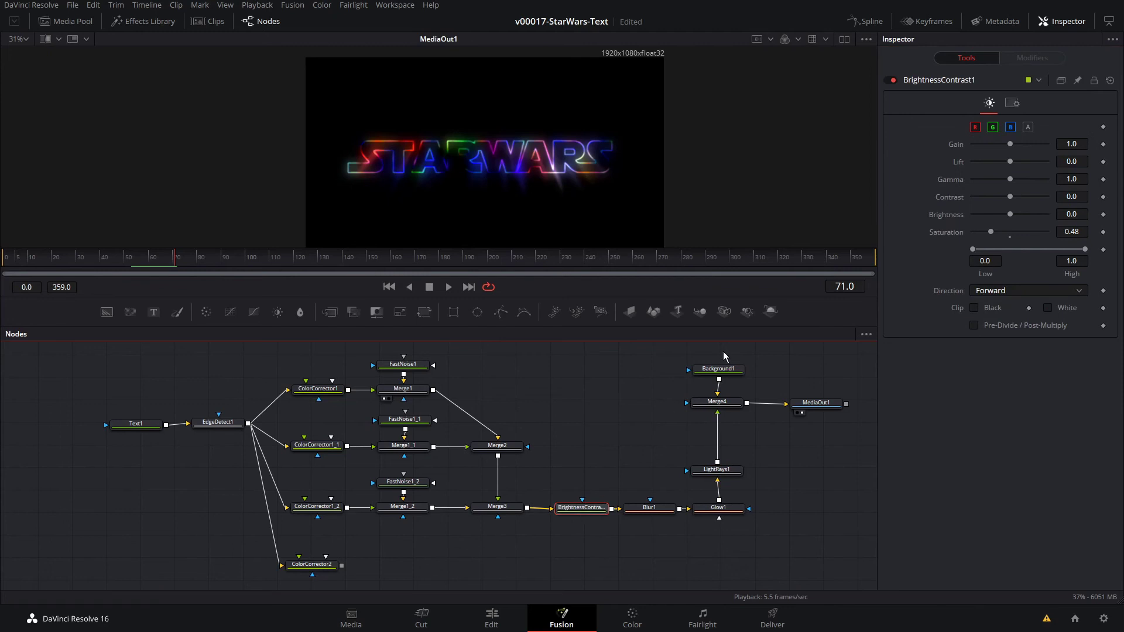
{"action": "left_click_drag", "start_coordinate": [1005, 148], "coordinate": [989, 145]}
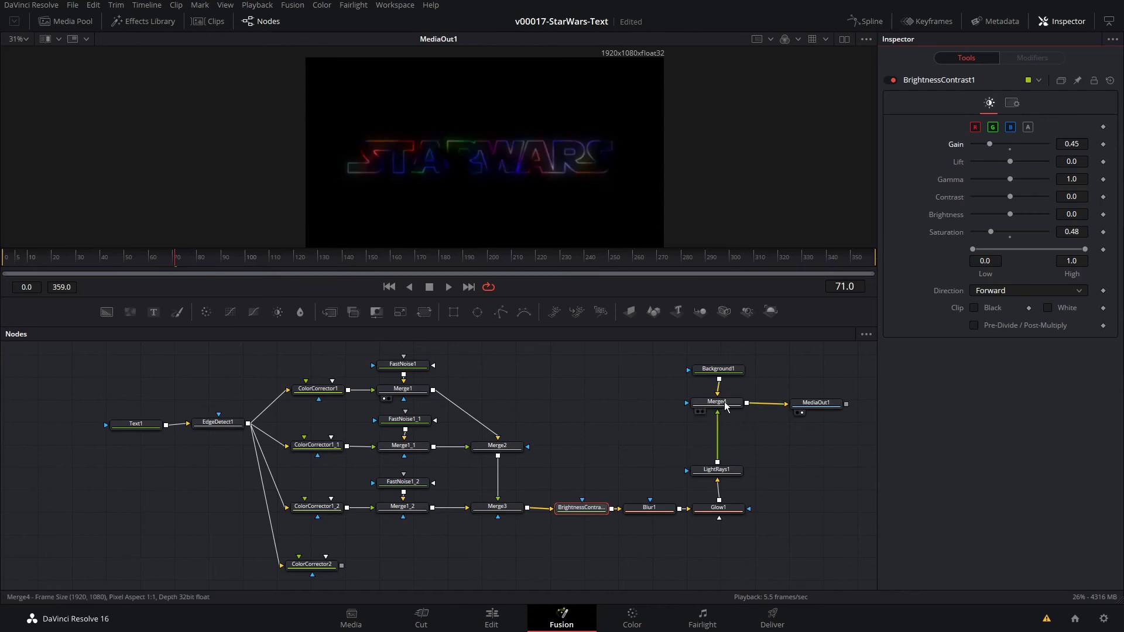
Realign Merge4, Background1 and MediaOut1 with one another in the node graph
{"action": "left_click", "coordinate": [716, 401]}
{"action": "left_click", "coordinate": [723, 370]}
{"action": "left_click", "coordinate": [716, 400]}
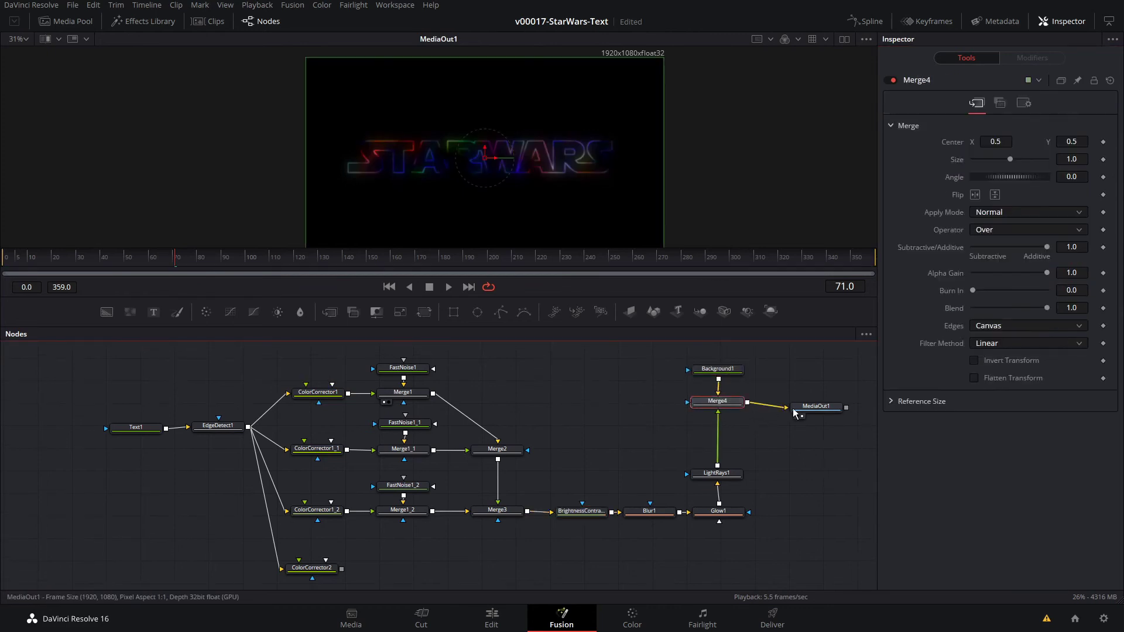
{"action": "left_click", "coordinate": [815, 402]}
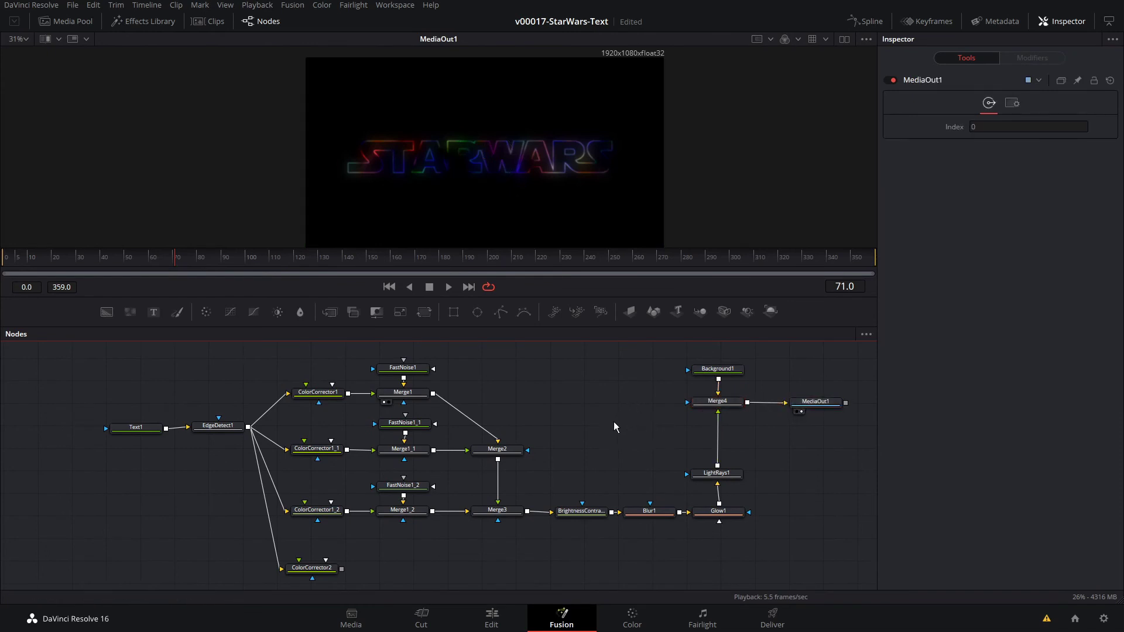
Show ColorCorrector2, the yellow outline branch, in the viewer
{"action": "scroll", "coordinate": [612, 409], "scroll_direction": "down", "scroll_amount": 2}
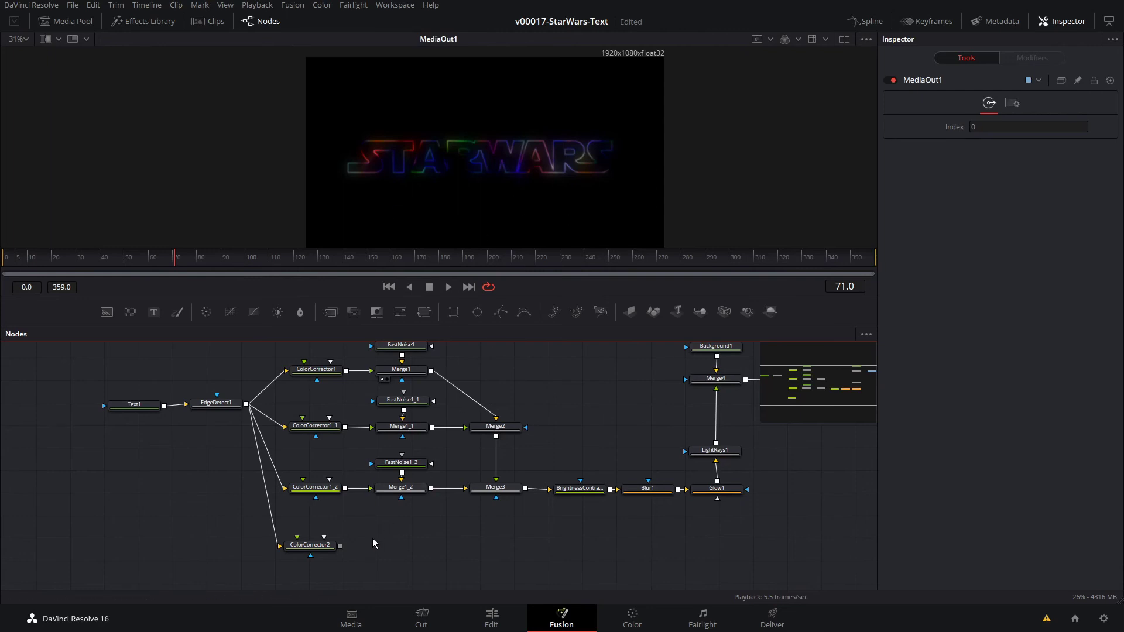
{"action": "left_click", "coordinate": [303, 545]}
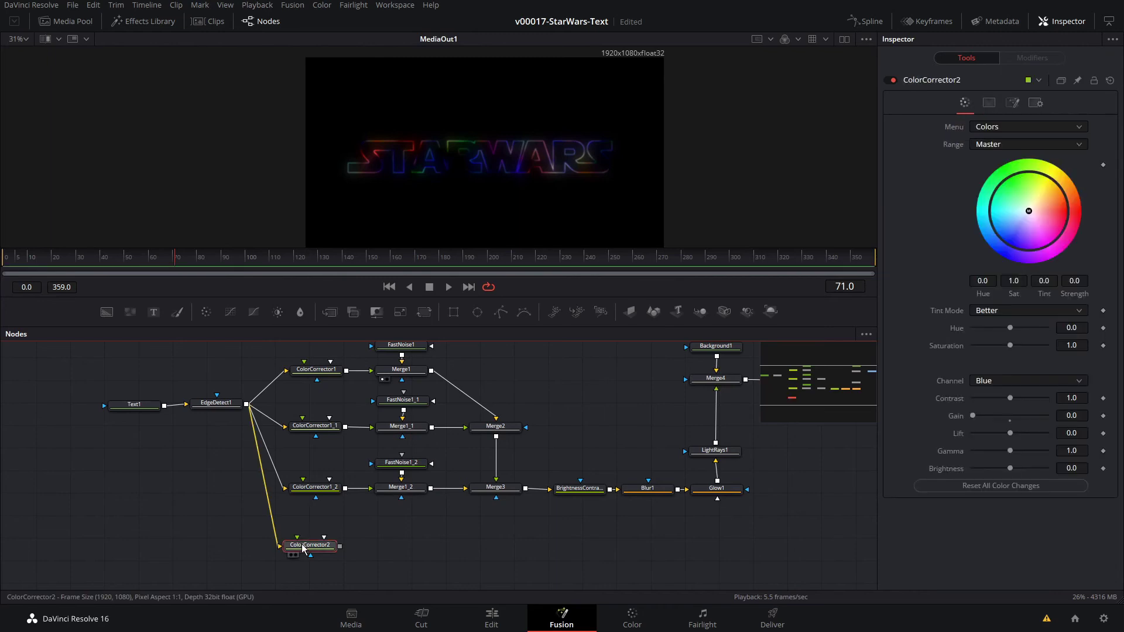
{"action": "key", "text": "1"}
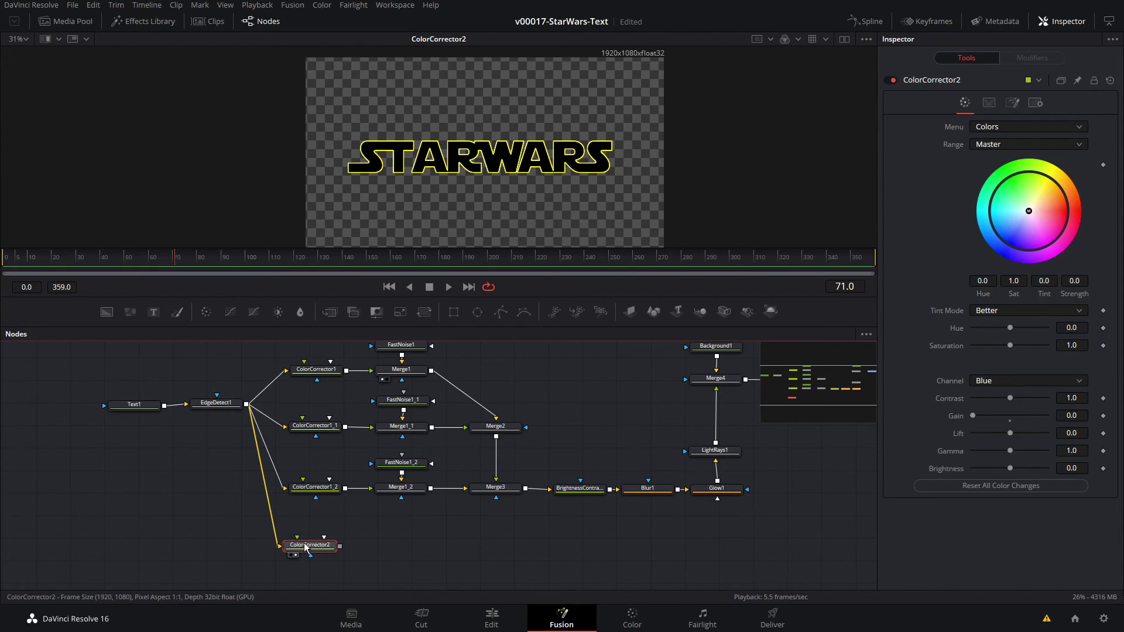
Add a Dissolve node after ColorCorrector2 and place it further along the same row, below BrightnessContrast1
{"action": "mouse_move", "coordinate": [305, 547]}
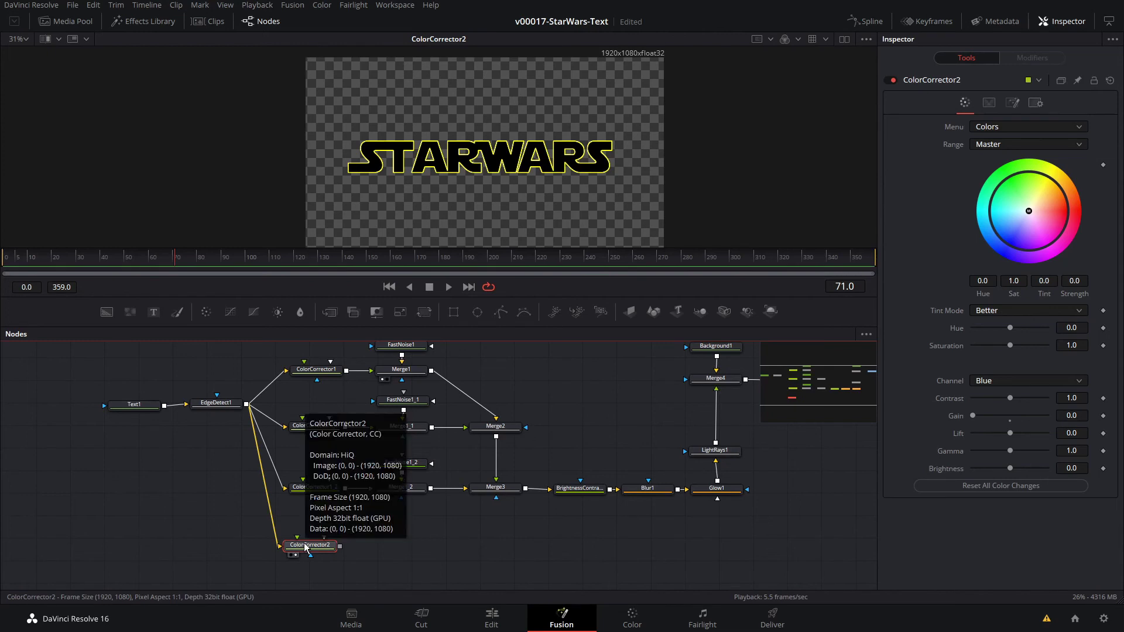
{"action": "key", "text": "shift+space"}
{"action": "type", "text": "ligh"}
{"action": "key", "text": "BackSpace"}
{"action": "key", "text": "BackSpace"}
{"action": "key", "text": "BackSpace"}
{"action": "key", "text": "BackSpace"}
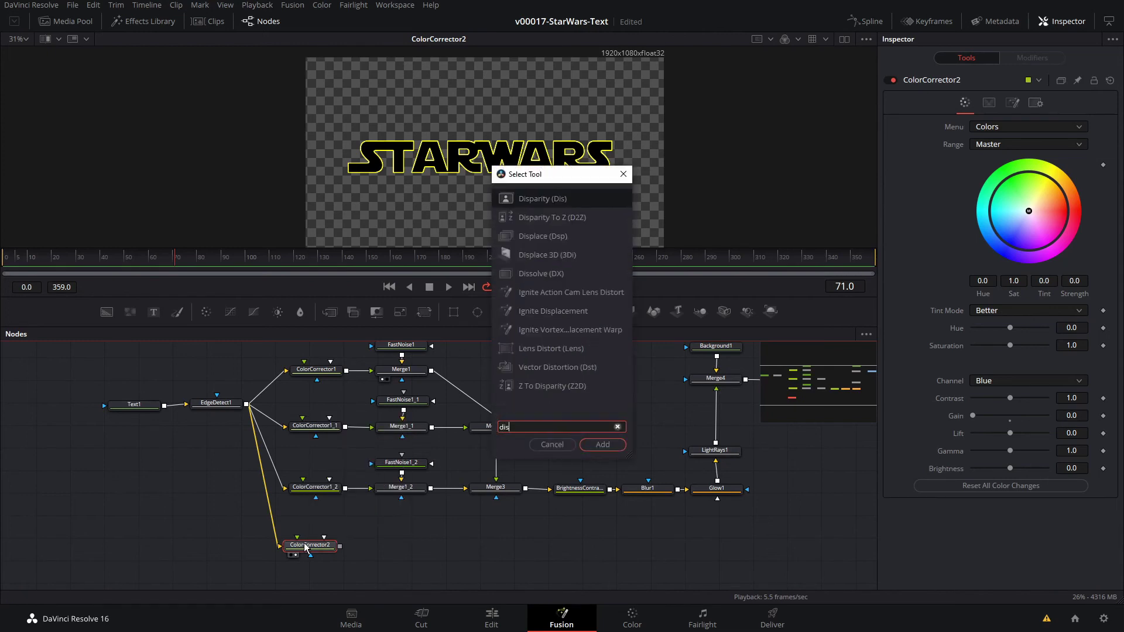
{"action": "type", "text": "dissolve"}
{"action": "key", "text": "Return"}
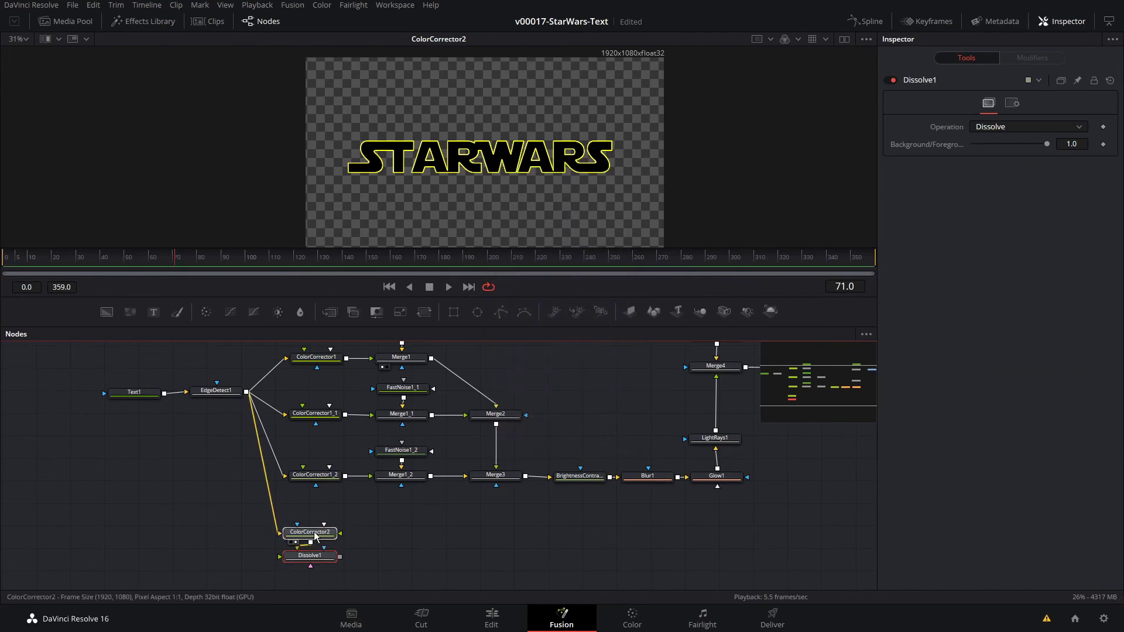
{"action": "mouse_move", "coordinate": [310, 532]}
{"action": "left_mouse_down"}
{"action": "mouse_move", "coordinate": [299, 523]}
{"action": "mouse_move", "coordinate": [393, 556]}
{"action": "mouse_move", "coordinate": [520, 532]}
{"action": "mouse_move", "coordinate": [316, 543]}
{"action": "left_mouse_up"}
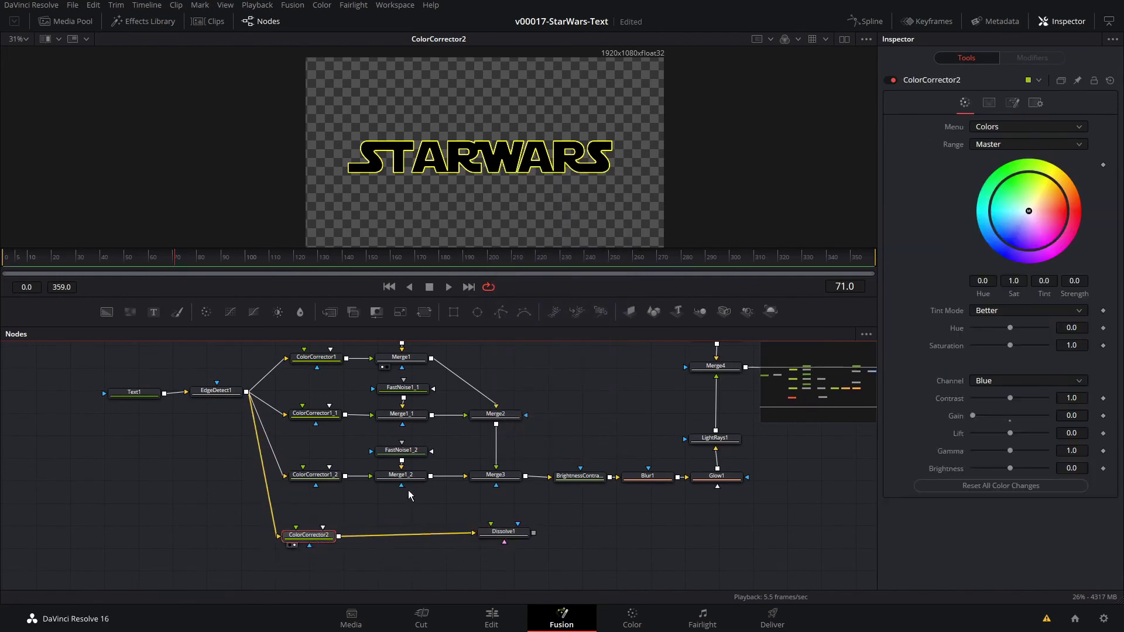
{"action": "left_click_drag", "start_coordinate": [503, 538], "coordinate": [606, 536]}
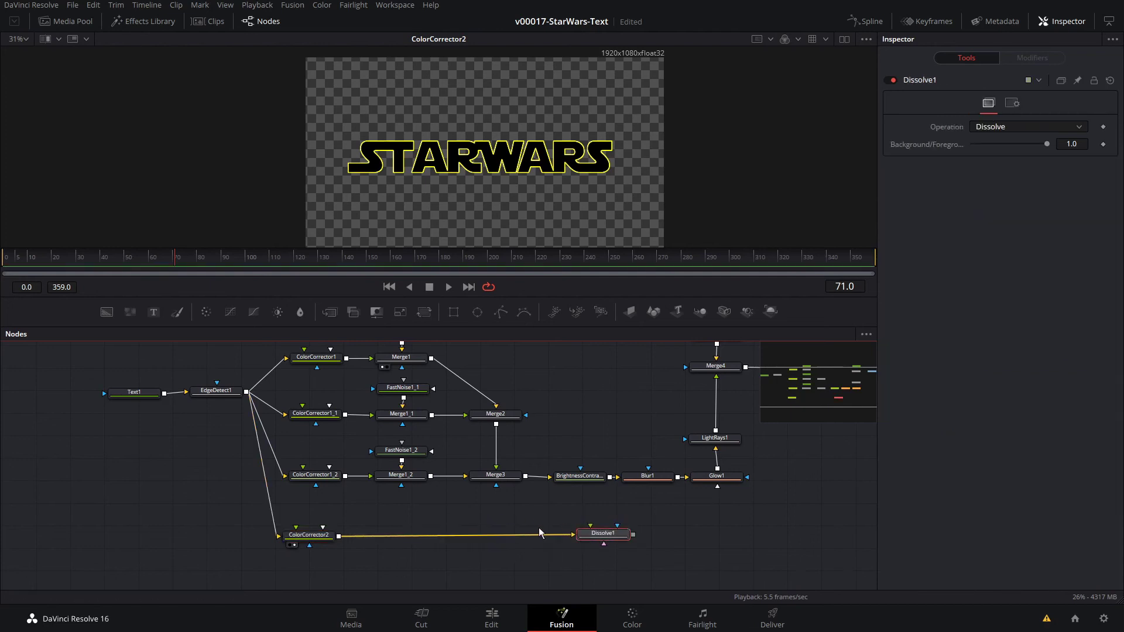
Compare the multicolored Merge3 result with the yellow ColorCorrector2 outline in the viewer
{"action": "left_click", "coordinate": [499, 478]}
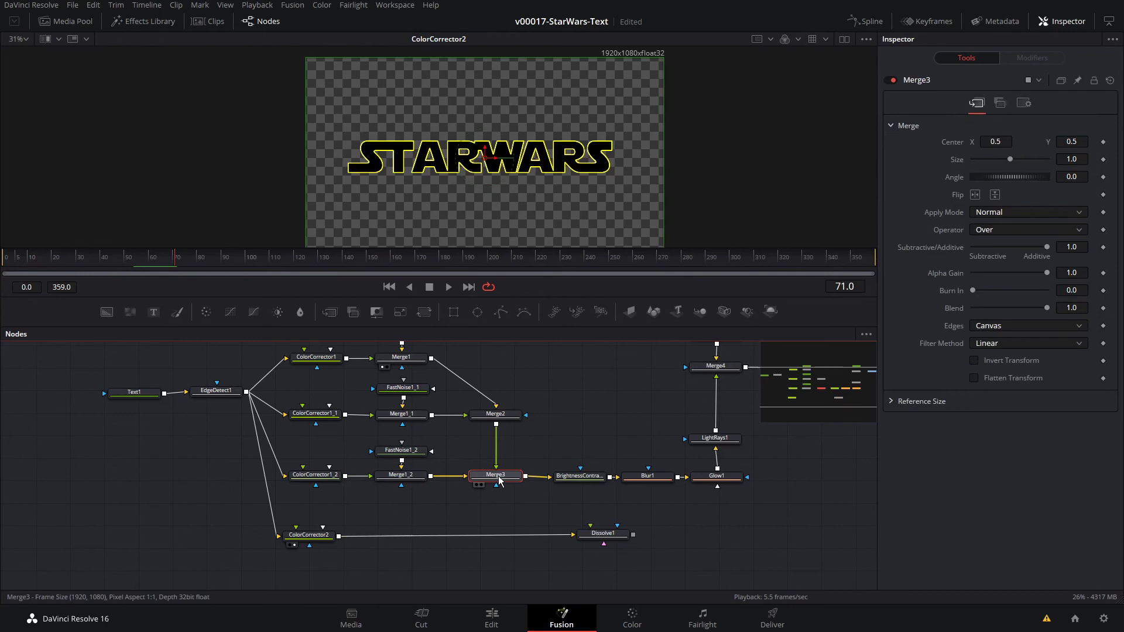
{"action": "key", "text": "1"}
{"action": "left_click", "coordinate": [319, 536]}
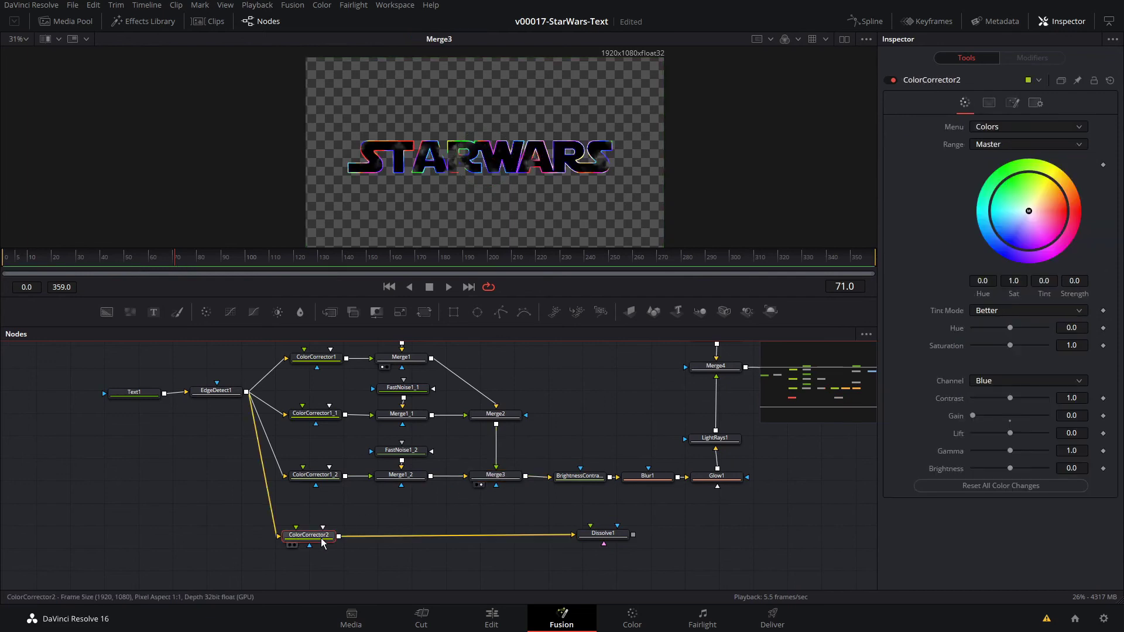
{"action": "key", "text": "1"}
Reroute BrightnessContrast1 into Dissolve1's foreground and feed Dissolve1's output into Blur1, placed beneath Glow1
{"action": "left_click", "coordinate": [598, 476]}
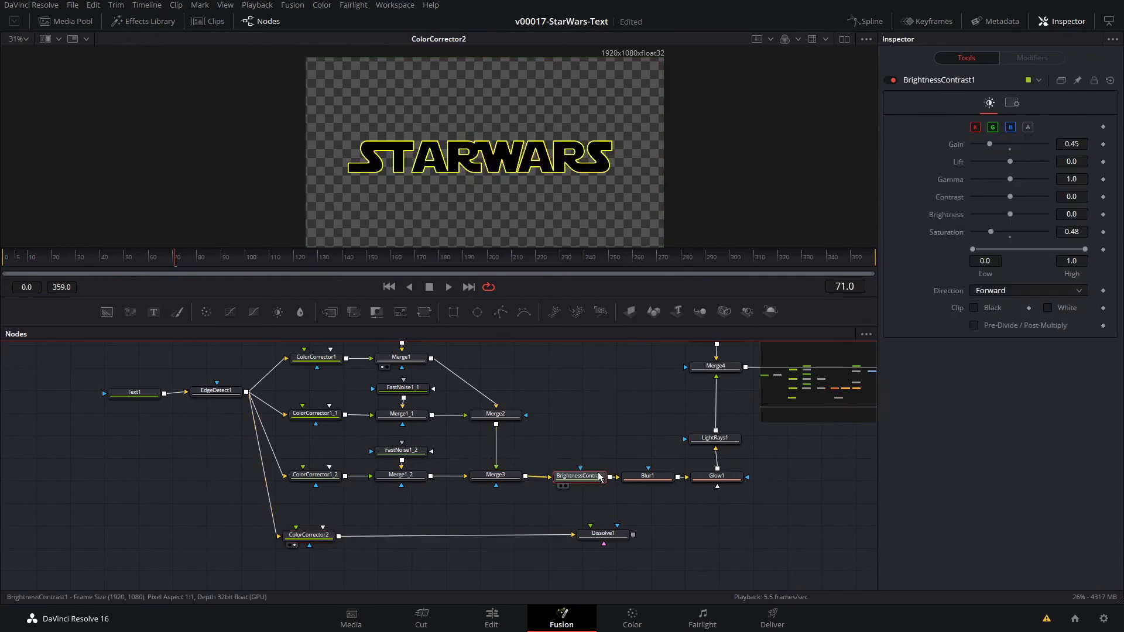
{"action": "left_click", "coordinate": [623, 478]}
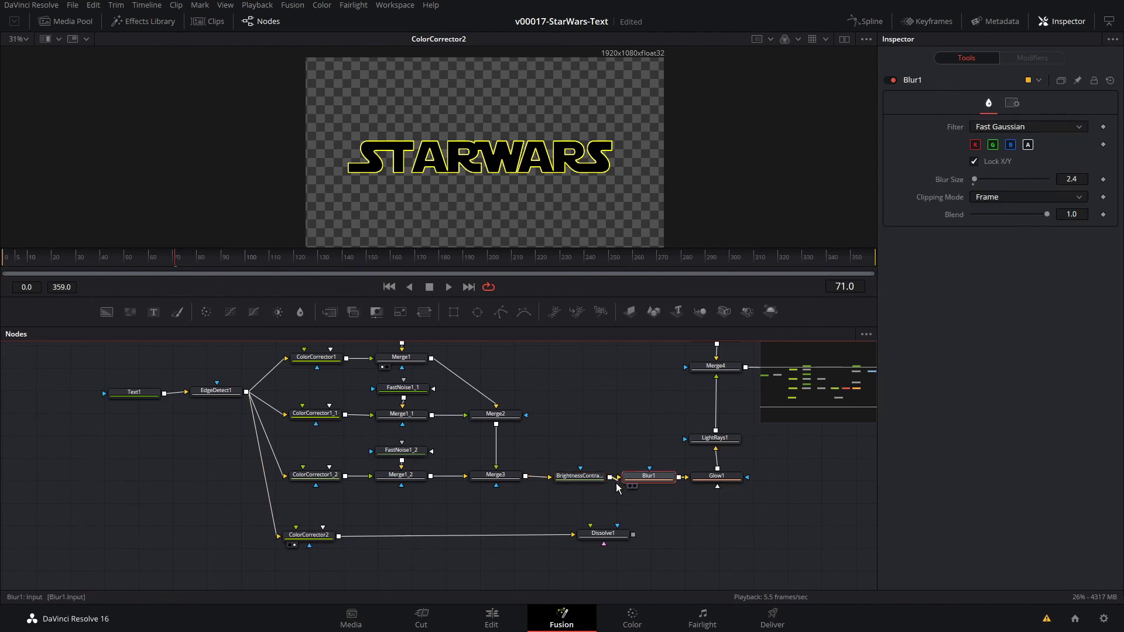
{"action": "left_click_drag", "start_coordinate": [616, 486], "coordinate": [610, 534]}
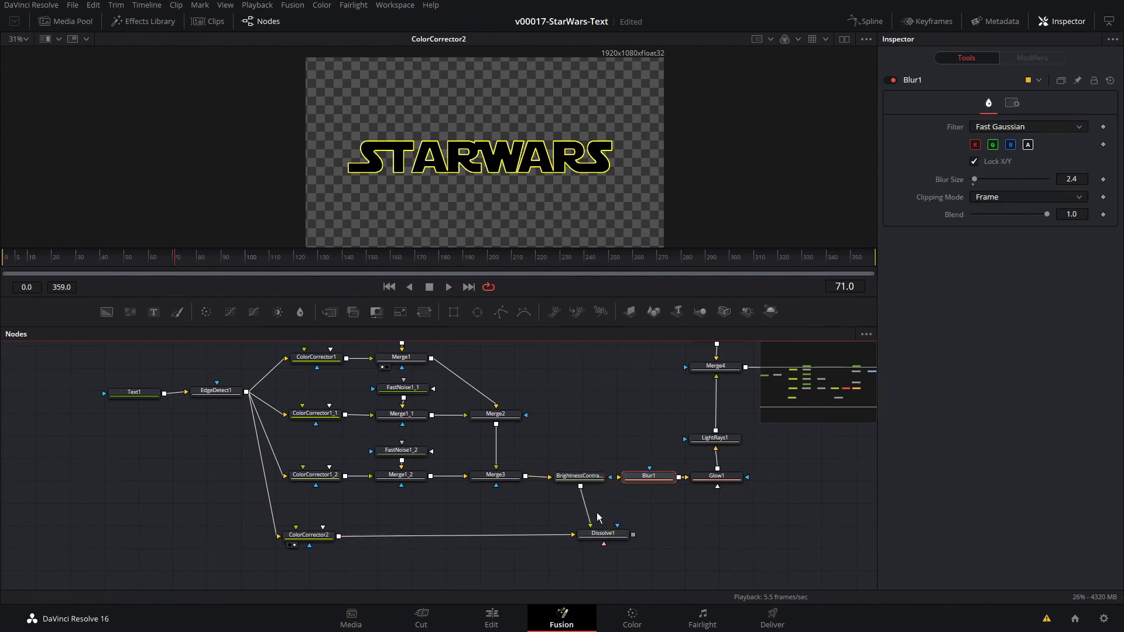
{"action": "left_click_drag", "start_coordinate": [646, 482], "coordinate": [709, 524]}
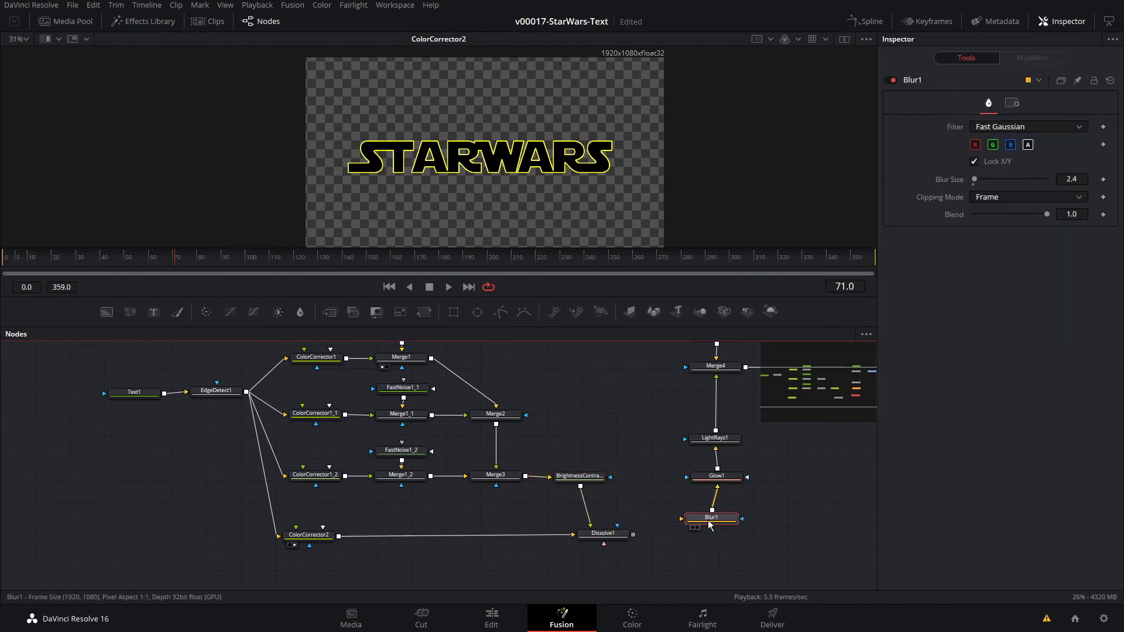
{"action": "left_click_drag", "start_coordinate": [633, 534], "coordinate": [693, 520]}
{"action": "left_click", "coordinate": [598, 537]}
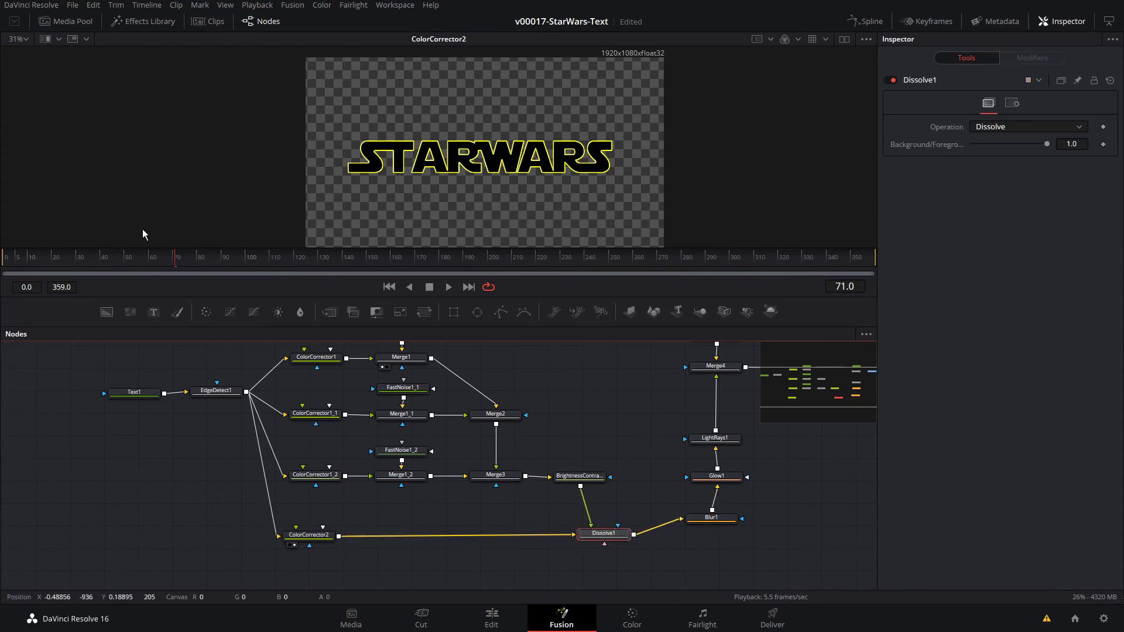
{"action": "left_click_drag", "start_coordinate": [587, 537], "coordinate": [580, 539]}
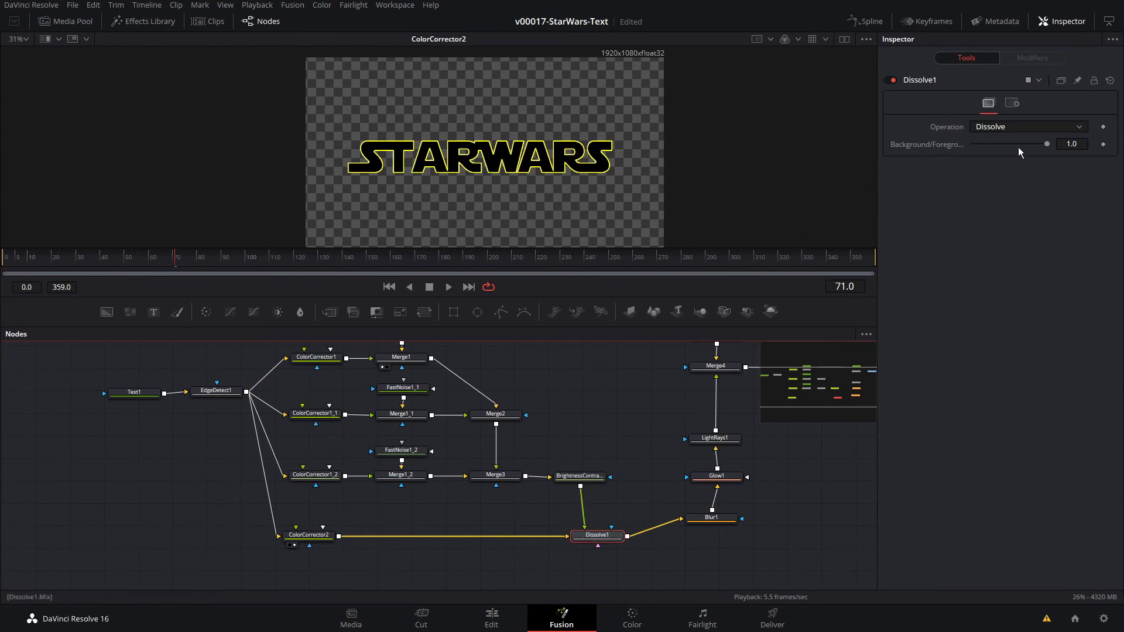
Test Dissolve1's background/foreground mix between 0.0 and 0.992 while viewing the Dissolve1 node
{"action": "left_click_drag", "start_coordinate": [1046, 145], "coordinate": [969, 144]}
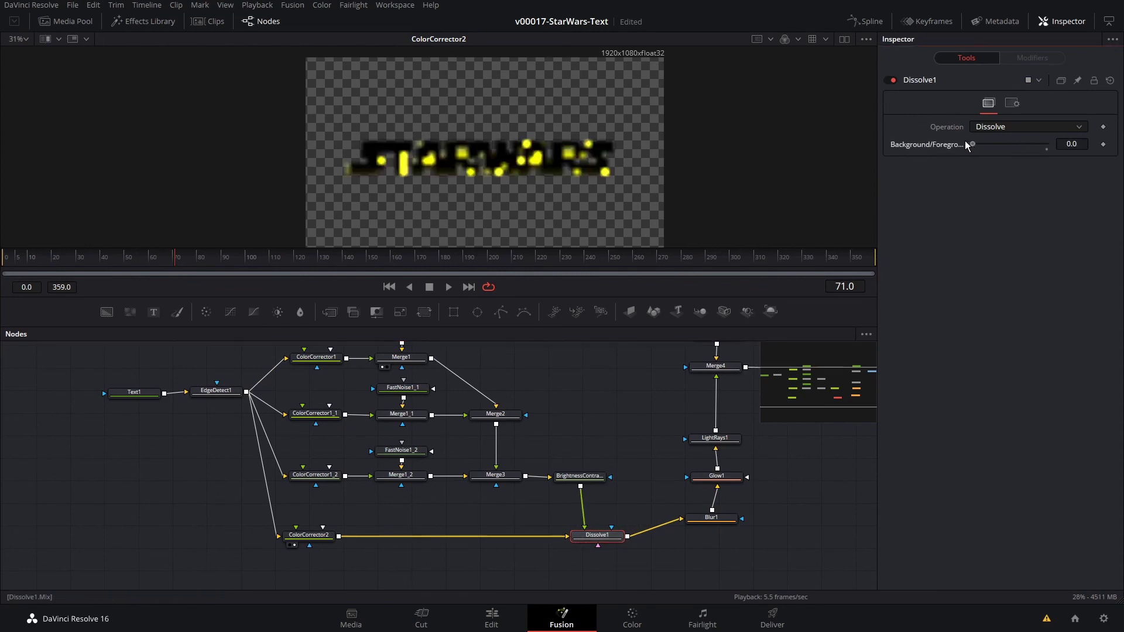
{"action": "key", "text": "1"}
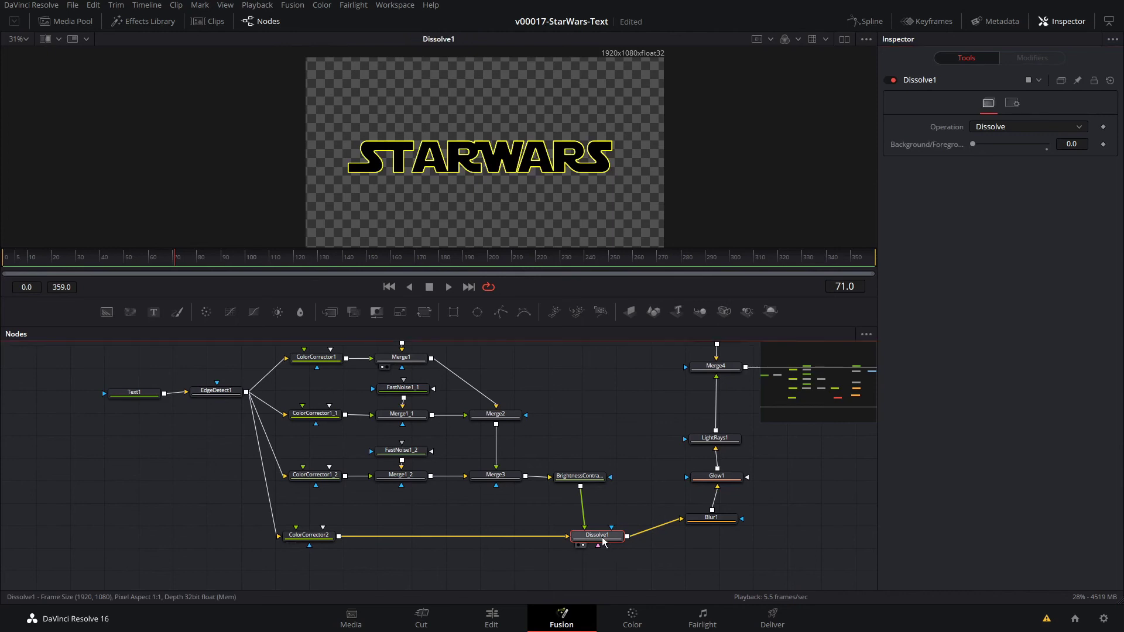
{"action": "left_click_drag", "start_coordinate": [972, 145], "coordinate": [1048, 147]}
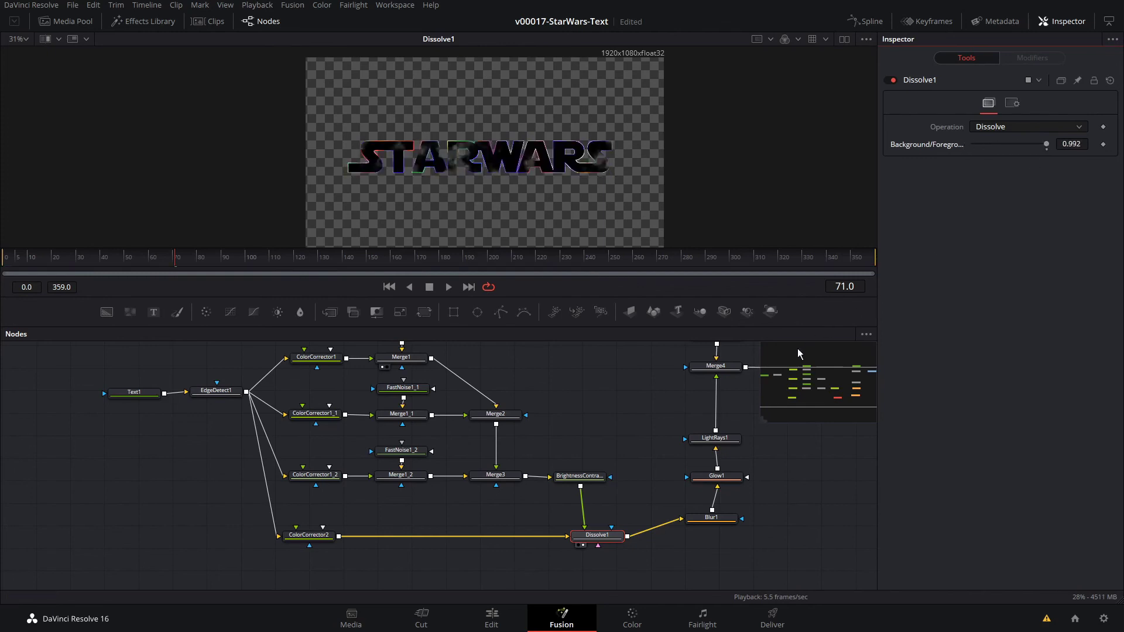
Move Background1 and MediaOut1 closer to Merge4 and show MediaOut1 in the viewer
{"action": "left_click", "coordinate": [798, 349]}
{"action": "left_click", "coordinate": [649, 425]}
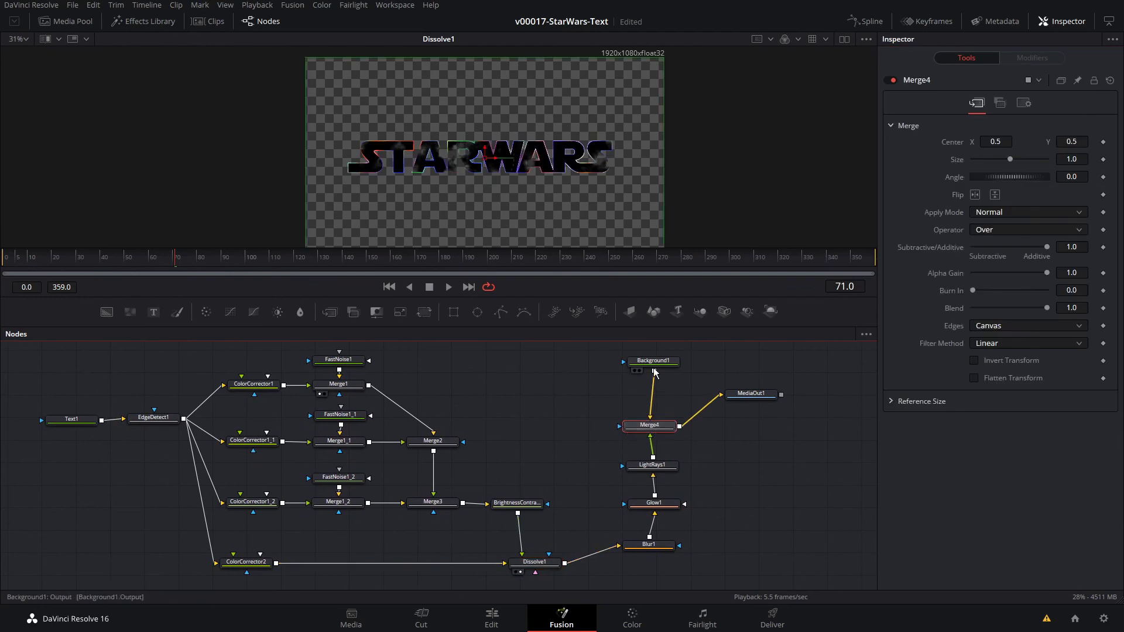
{"action": "left_click_drag", "start_coordinate": [654, 361], "coordinate": [652, 377]}
{"action": "left_click_drag", "start_coordinate": [751, 394], "coordinate": [742, 410]}
{"action": "key", "text": "1"}
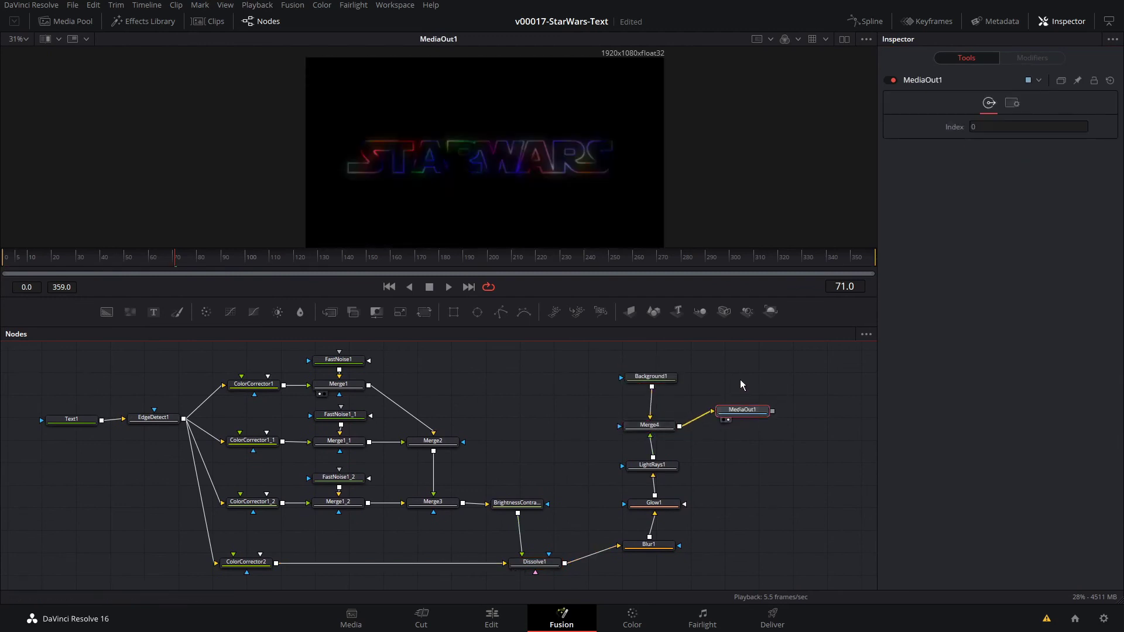
Set Dissolve1's background/foreground mix to 0.906
{"action": "left_click", "coordinate": [534, 561]}
{"action": "scroll", "coordinate": [535, 562], "scroll_direction": "down", "scroll_amount": 1}
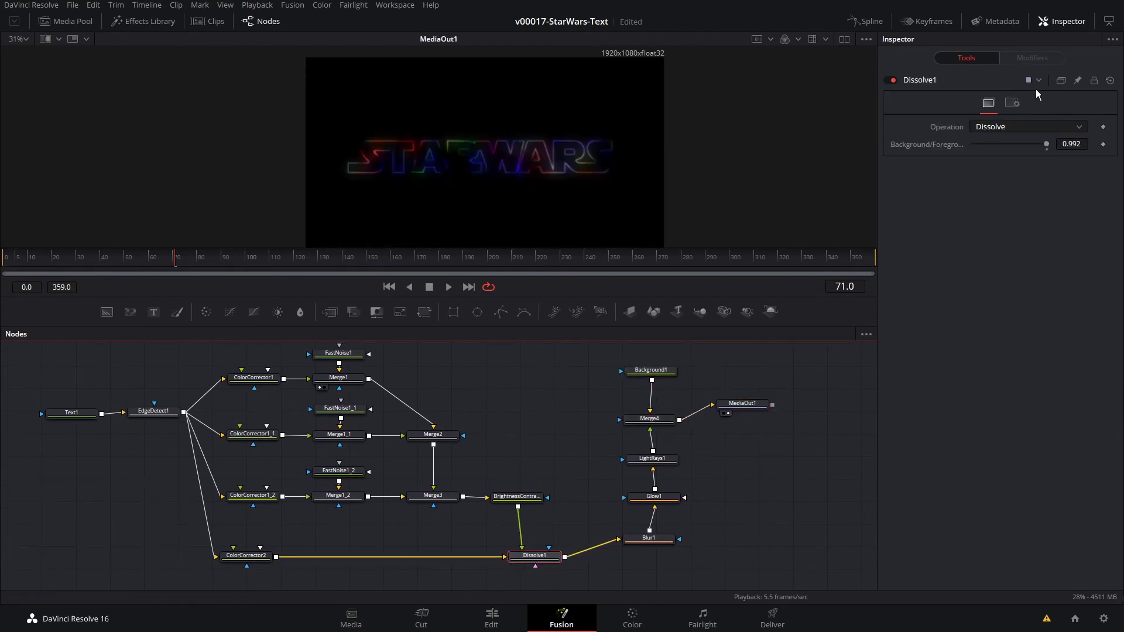
{"action": "mouse_move", "coordinate": [1046, 144]}
{"action": "left_mouse_down"}
{"action": "mouse_move", "coordinate": [971, 147]}
{"action": "mouse_move", "coordinate": [1049, 145]}
{"action": "mouse_move", "coordinate": [1037, 145]}
{"action": "left_mouse_up"}
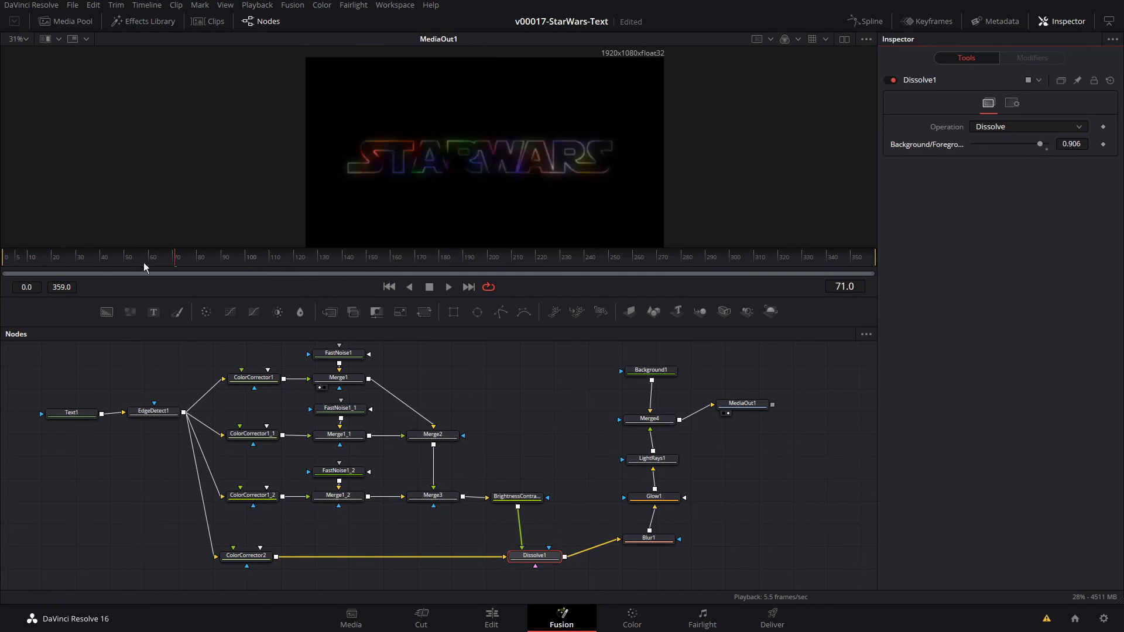
Keyframe Dissolve1's background/foreground mix at 1.0 on frame 90 and 0.0 on frame 135
{"action": "left_click", "coordinate": [4, 260]}
{"action": "left_click_drag", "start_coordinate": [152, 267], "coordinate": [220, 268]}
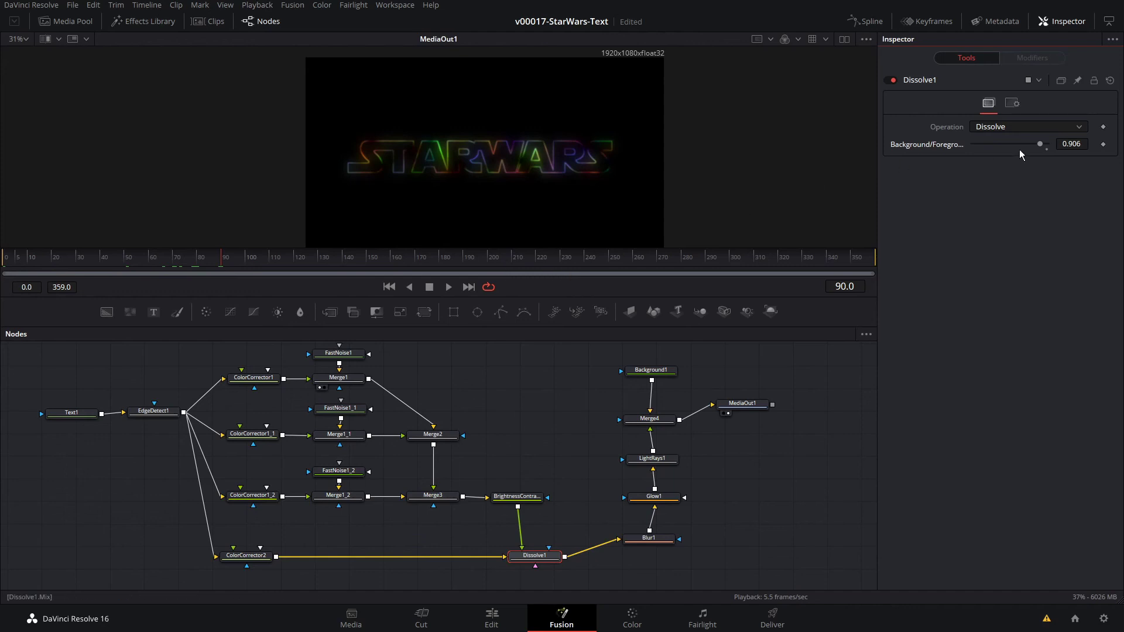
{"action": "left_click_drag", "start_coordinate": [1040, 145], "coordinate": [1052, 145]}
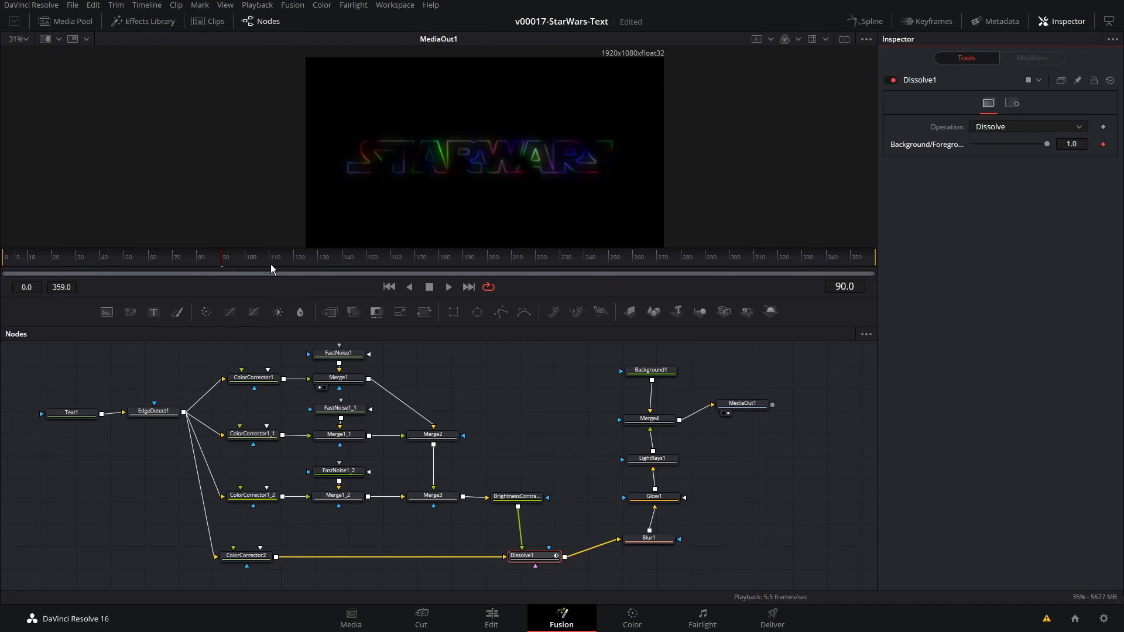
{"action": "left_click", "coordinate": [332, 265]}
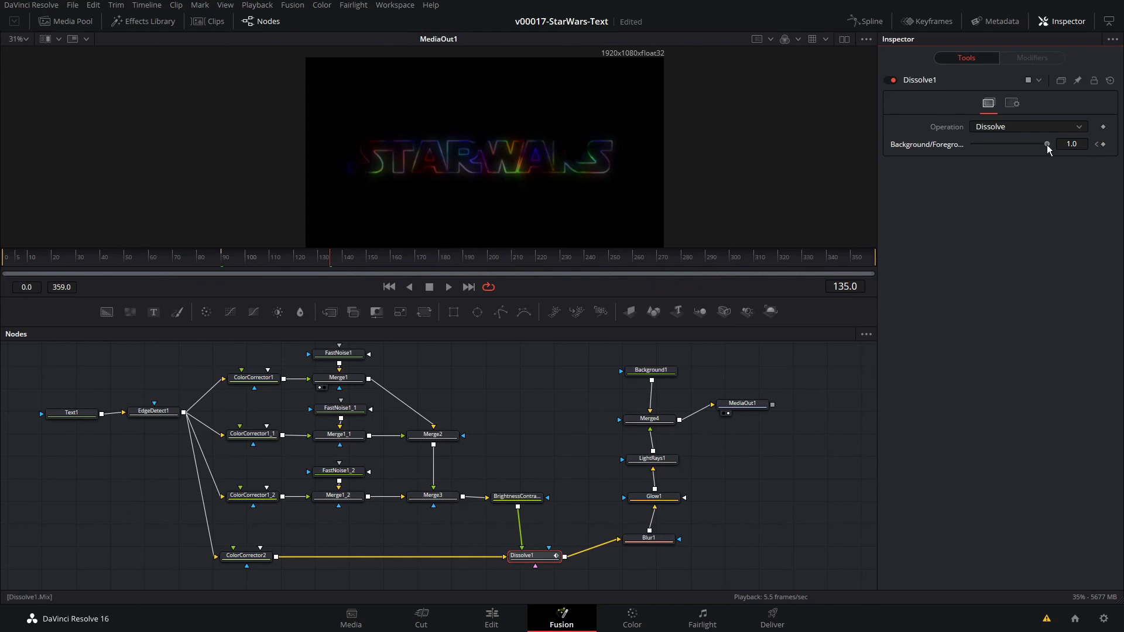
{"action": "left_click_drag", "start_coordinate": [1047, 144], "coordinate": [963, 145]}
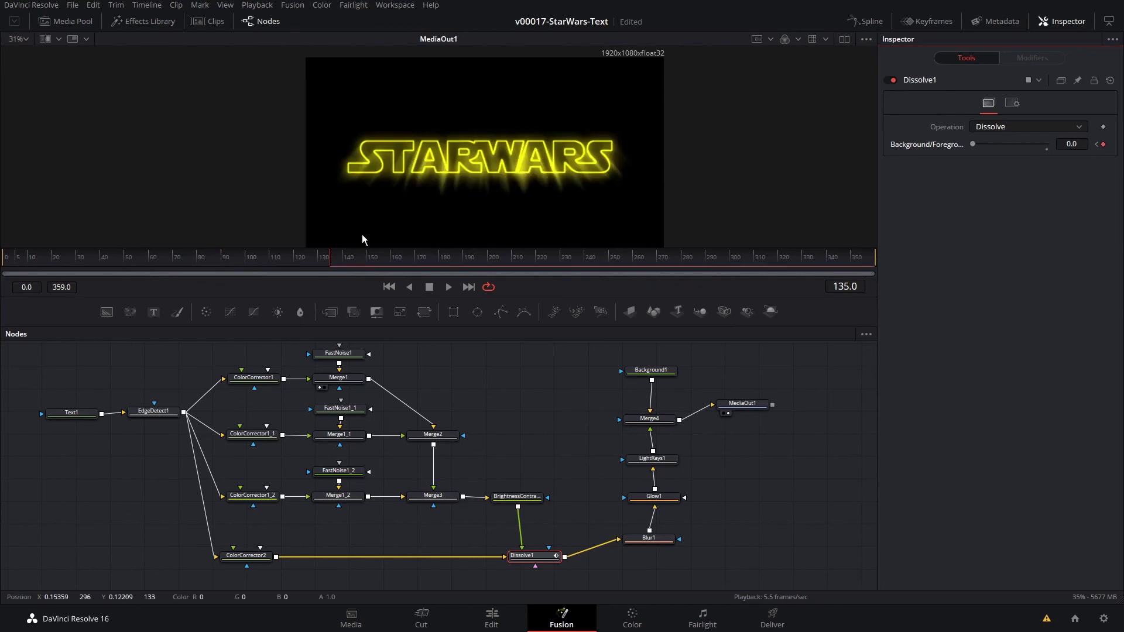
Play back the dissolve from the colored edges to the yellow outline, starting just before frame 90
{"action": "left_click", "coordinate": [212, 261]}
{"action": "key", "text": "space"}
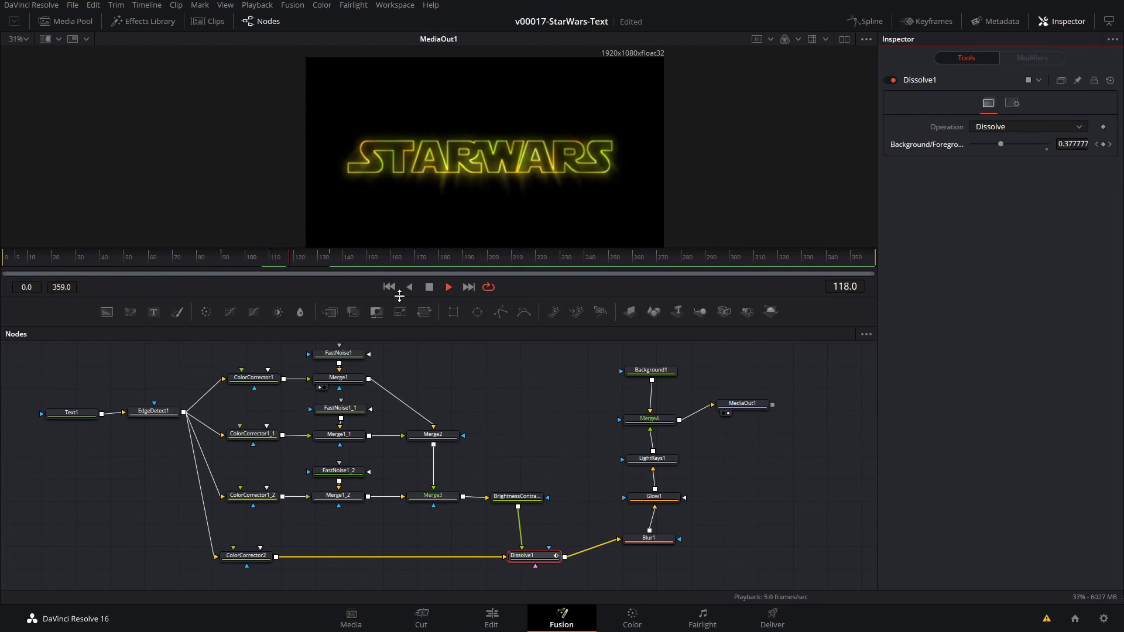
{"action": "key", "text": "space"}
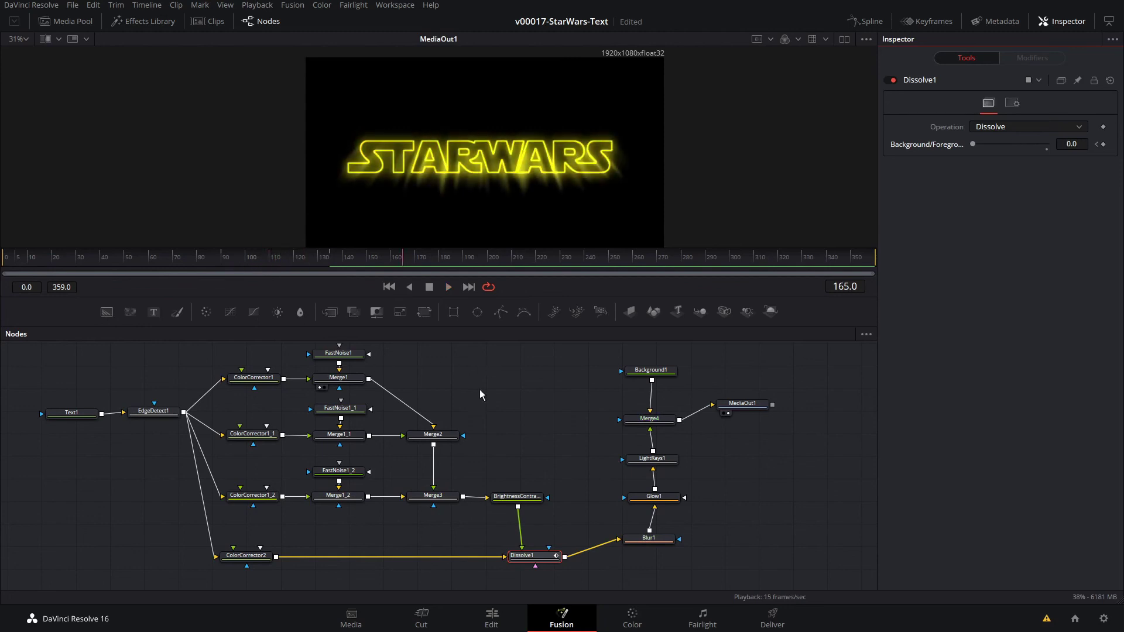
Set EdgeDetect1's denoise strength to 0.22
{"action": "left_click", "coordinate": [153, 411]}
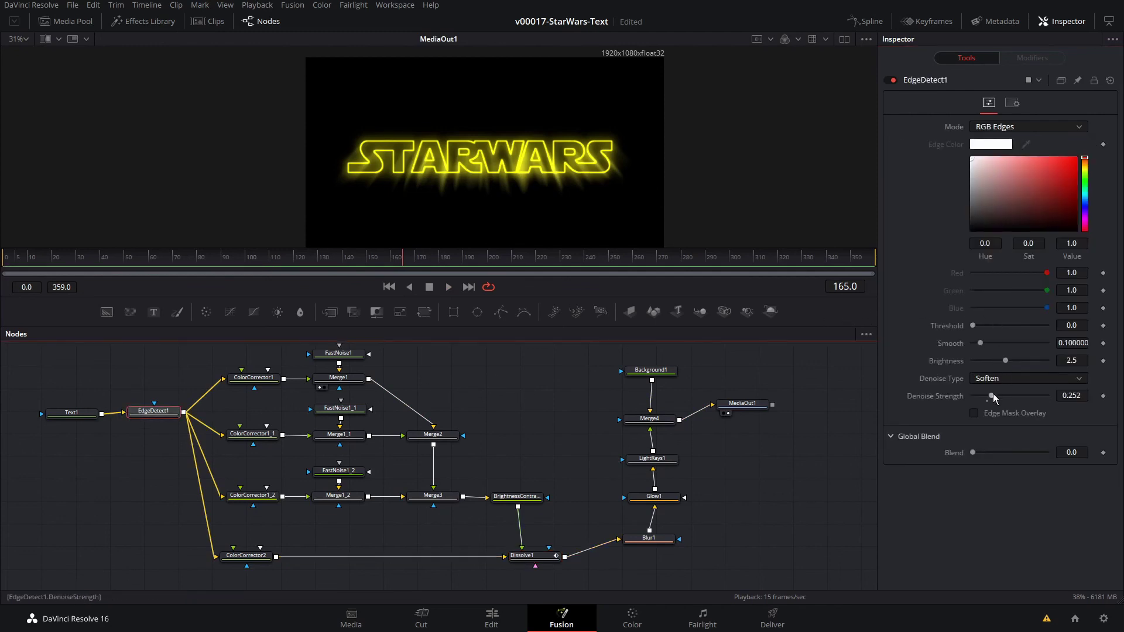
{"action": "left_click_drag", "start_coordinate": [991, 396], "coordinate": [989, 399]}
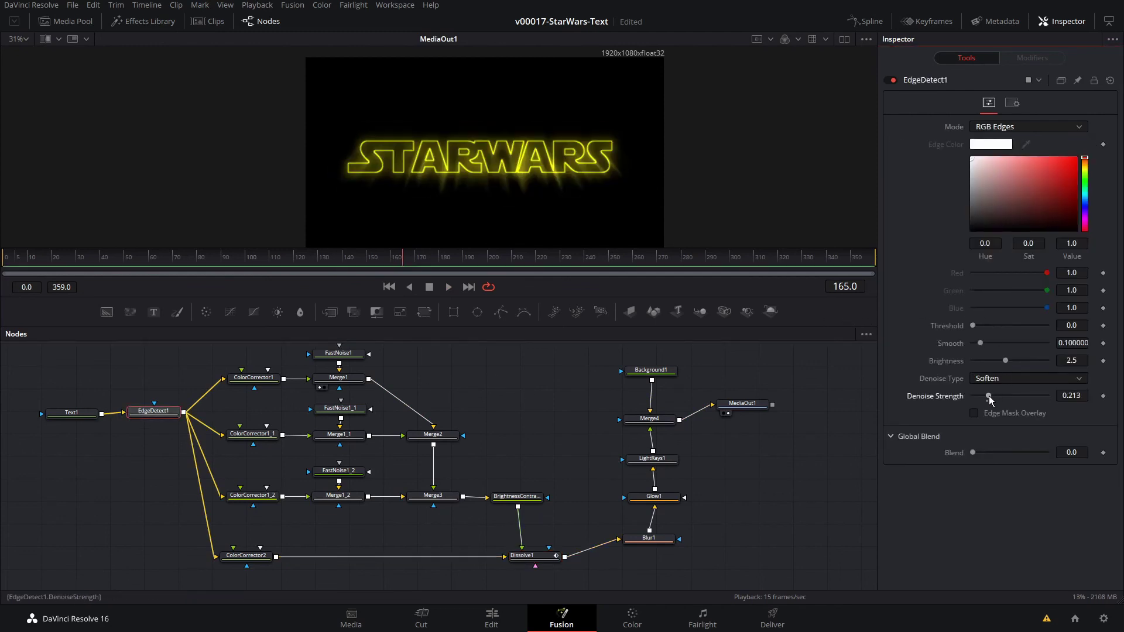
{"action": "mouse_move", "coordinate": [989, 396]}
{"action": "left_mouse_down"}
{"action": "mouse_move", "coordinate": [1001, 396]}
{"action": "mouse_move", "coordinate": [990, 398]}
{"action": "left_mouse_up"}
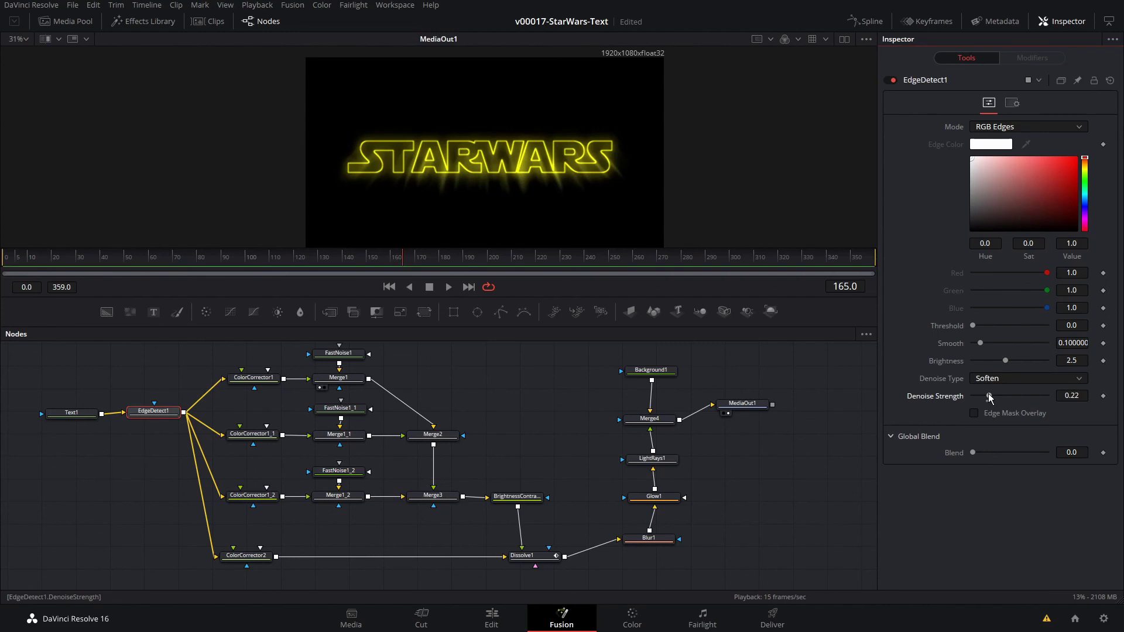
Align Glow1, Blur1 and BrightnessContrast1 with their neighboring nodes and return the playhead to frame 0
{"action": "left_click_drag", "start_coordinate": [654, 496], "coordinate": [653, 491]}
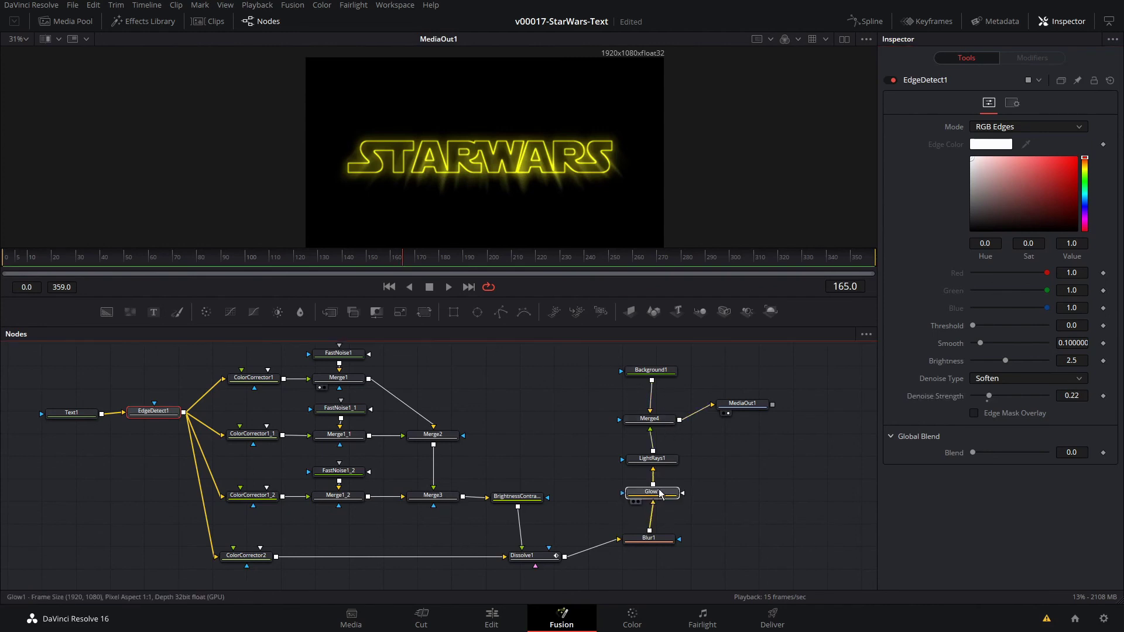
{"action": "left_click_drag", "start_coordinate": [650, 538], "coordinate": [656, 555]}
{"action": "left_click_drag", "start_coordinate": [88, 262], "coordinate": [3, 254]}
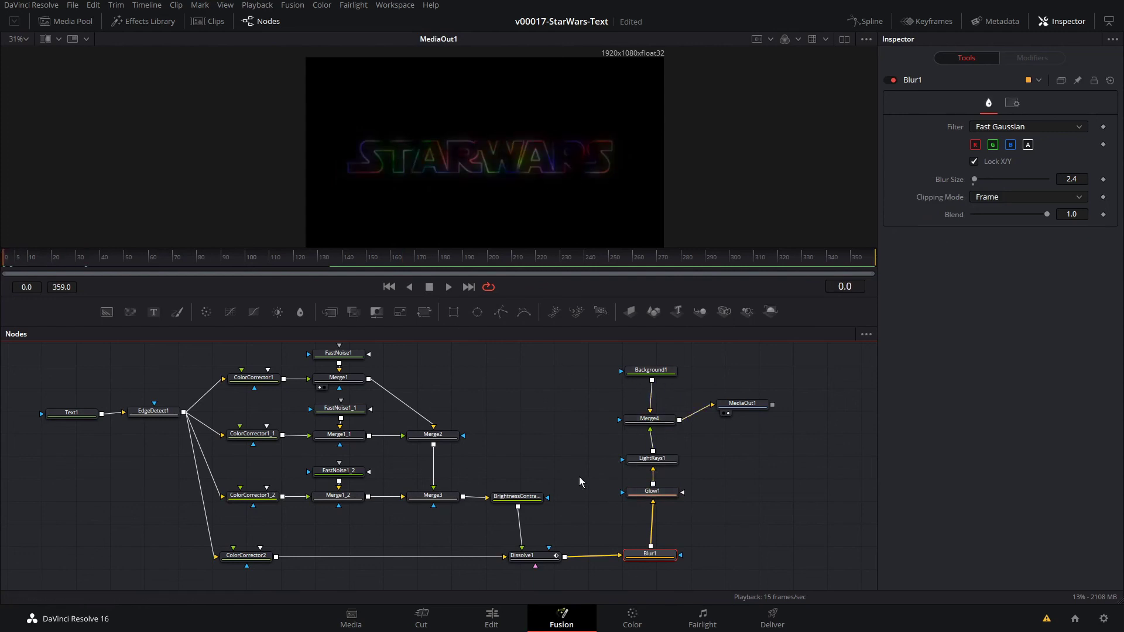
{"action": "left_click_drag", "start_coordinate": [516, 505], "coordinate": [523, 504]}
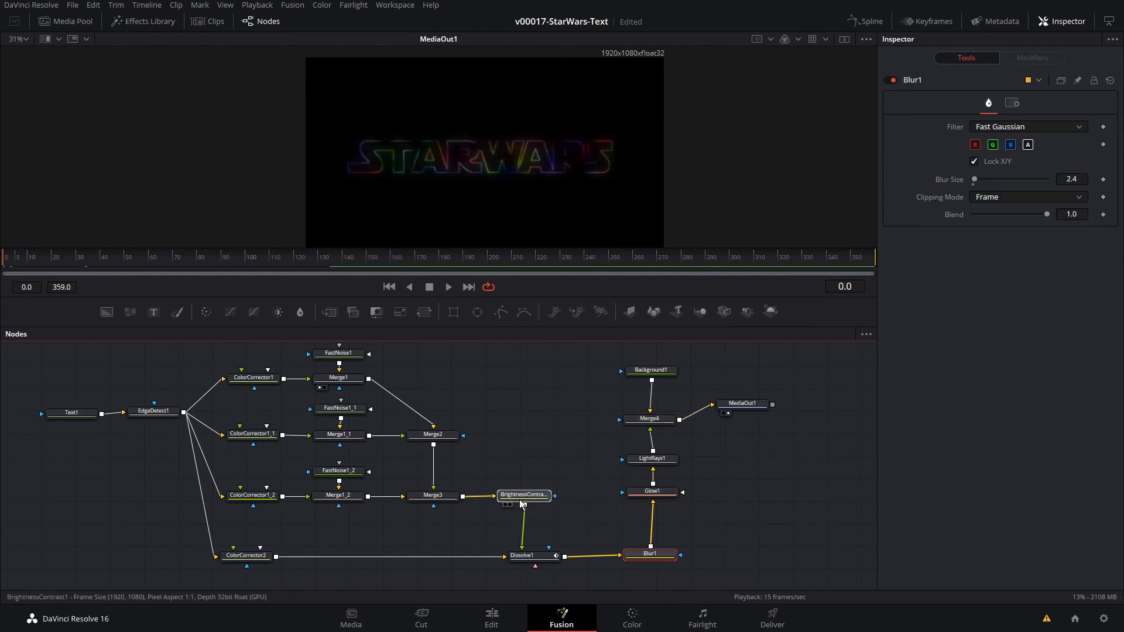
{"action": "left_click_drag", "start_coordinate": [649, 553], "coordinate": [653, 553]}
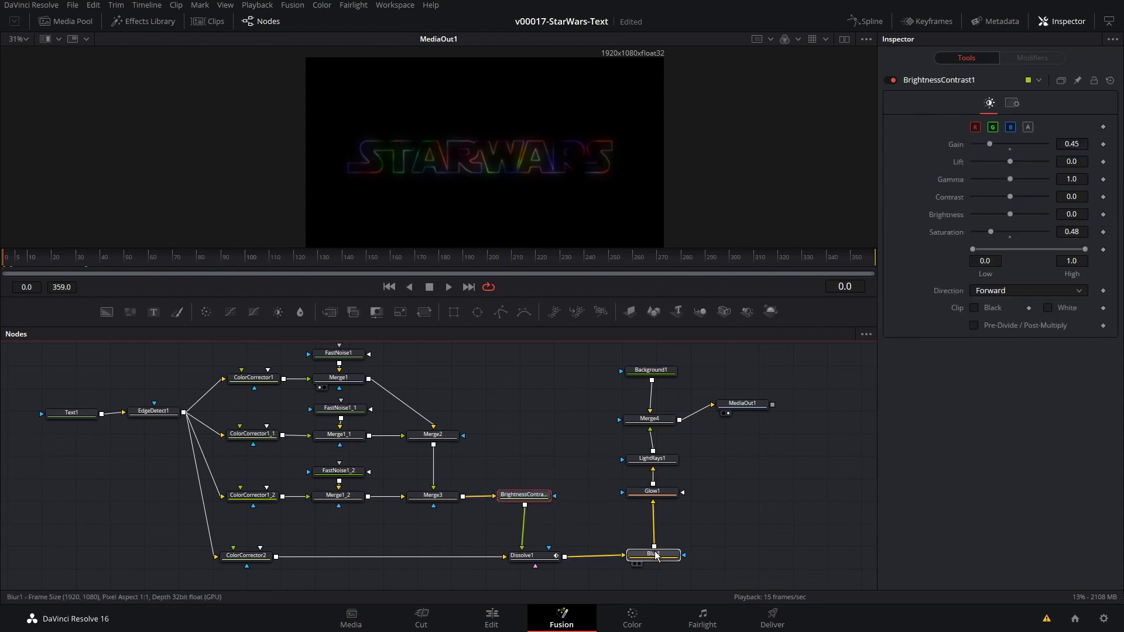
Keyframe Merge4's blend at 0.0 on frame 0 and 1.0 on frame 40
{"action": "left_click", "coordinate": [651, 420]}
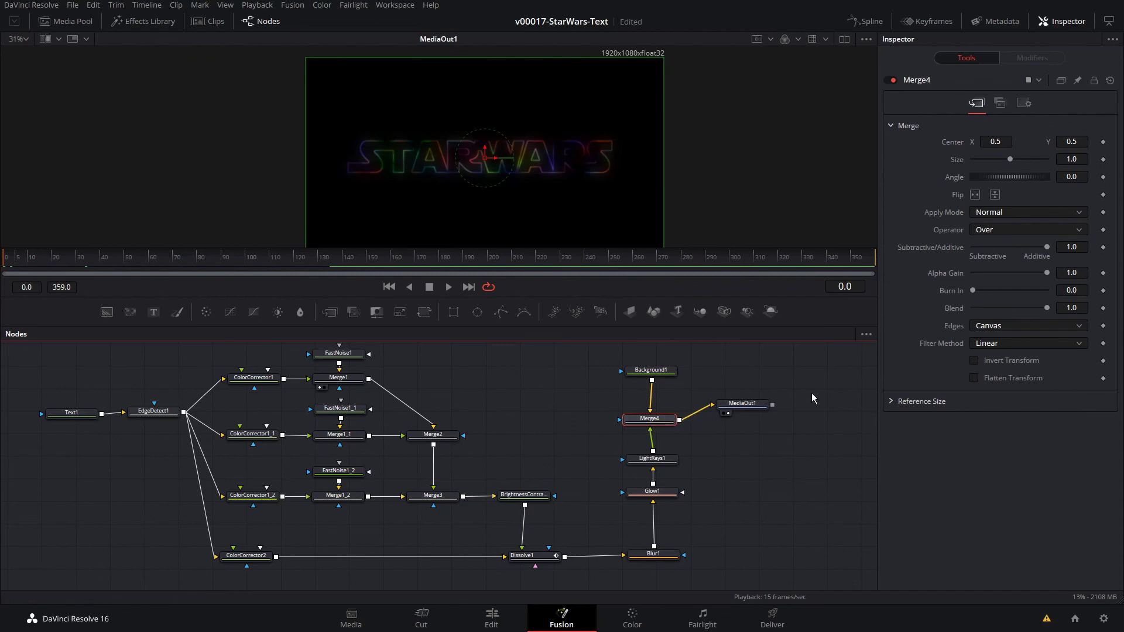
{"action": "left_click", "coordinate": [1041, 308]}
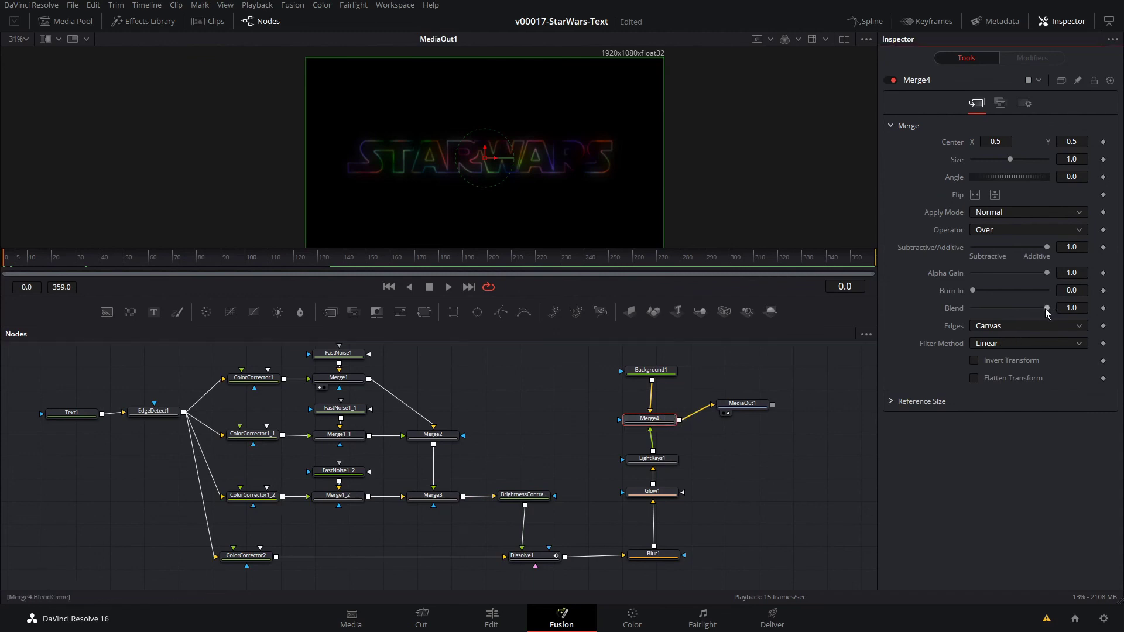
{"action": "mouse_move", "coordinate": [1046, 308]}
{"action": "left_mouse_down"}
{"action": "mouse_move", "coordinate": [955, 308]}
{"action": "mouse_move", "coordinate": [1060, 306]}
{"action": "left_mouse_up"}
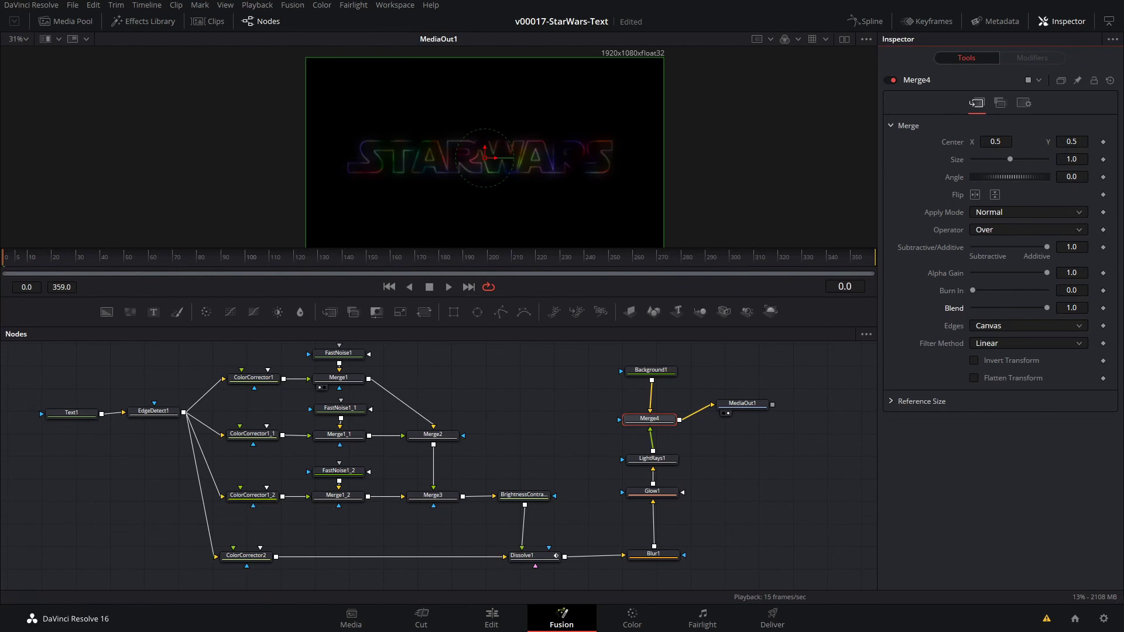
{"action": "left_click", "coordinate": [1103, 310]}
{"action": "left_click_drag", "start_coordinate": [1048, 308], "coordinate": [950, 308]}
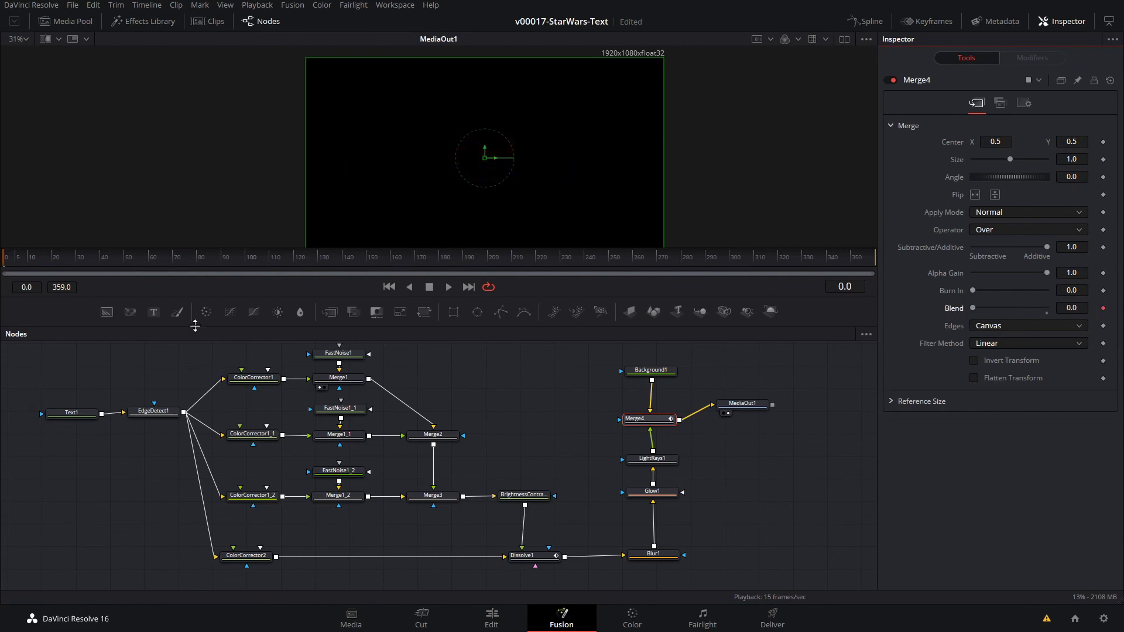
{"action": "left_click", "coordinate": [100, 260]}
{"action": "left_click_drag", "start_coordinate": [973, 309], "coordinate": [1047, 309]}
Play and scrub through the first 40 frames to check the title's fade-in
{"action": "left_click", "coordinate": [70, 258]}
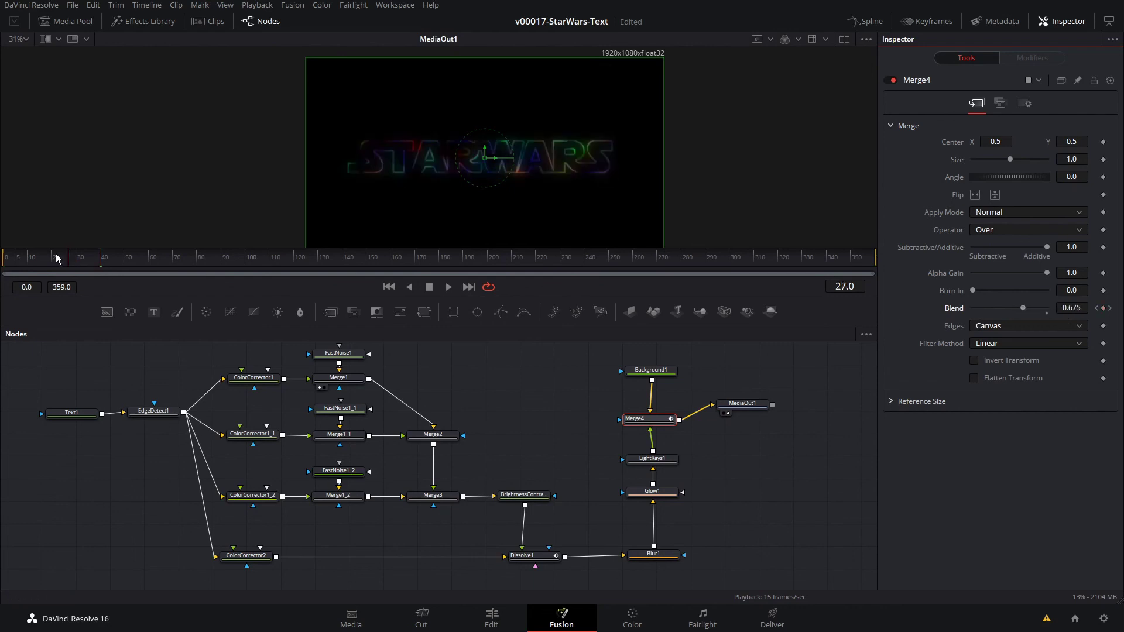
{"action": "key", "text": "space"}
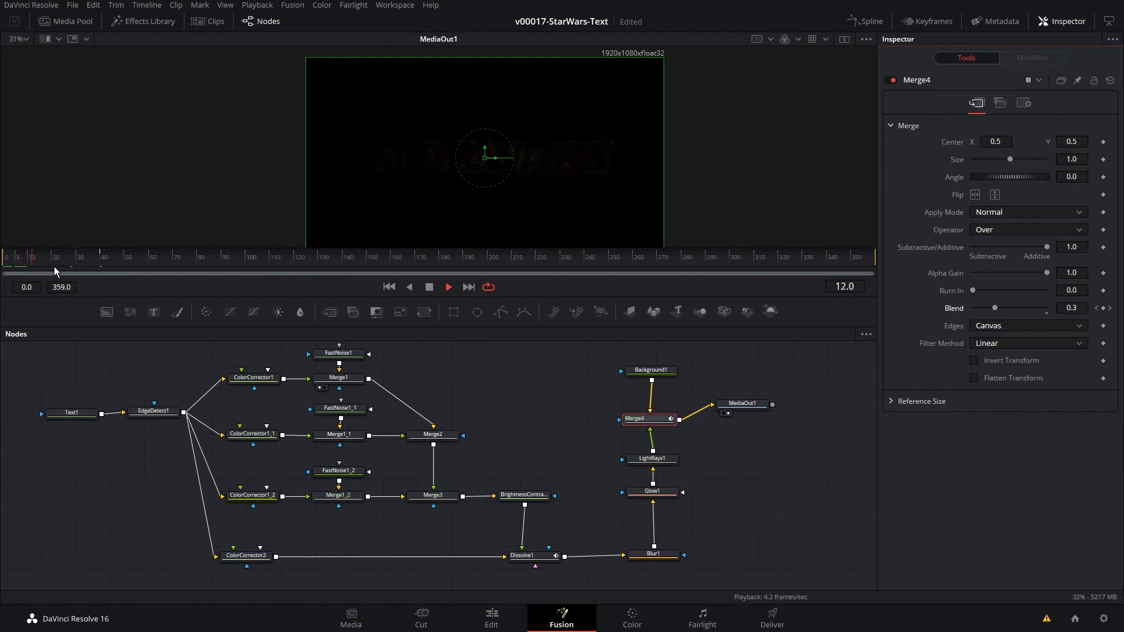
{"action": "left_click_drag", "start_coordinate": [56, 257], "coordinate": [90, 258]}
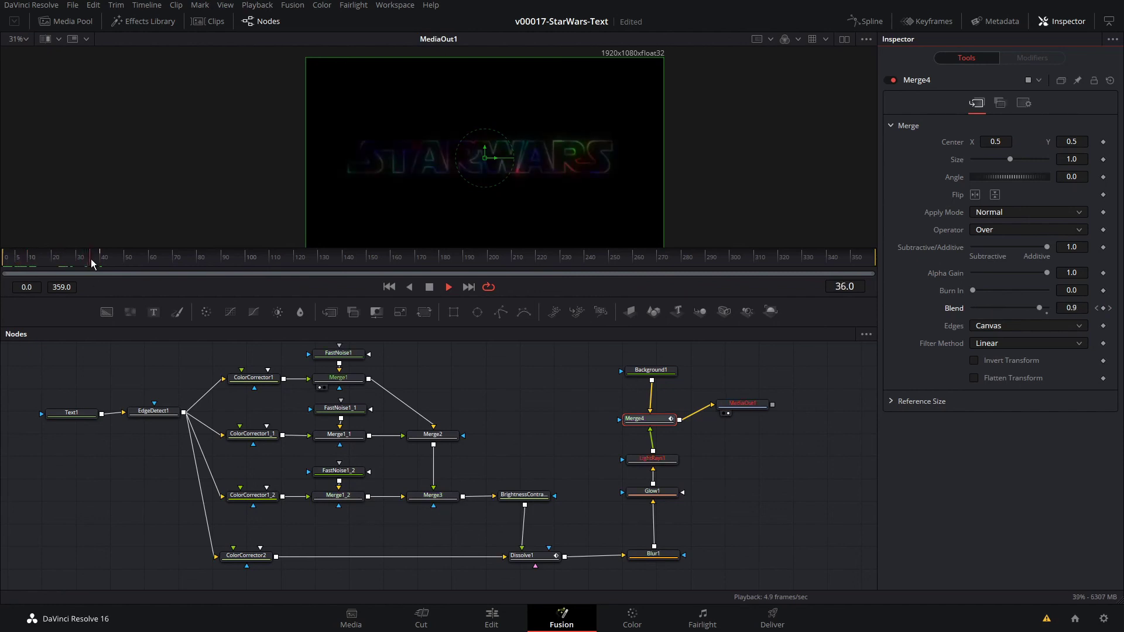
Move Blur1 aside to make room and insert a Transform node between Dissolve1 and Blur1
{"action": "left_click_drag", "start_coordinate": [651, 493], "coordinate": [649, 490]}
{"action": "left_click", "coordinate": [649, 492]}
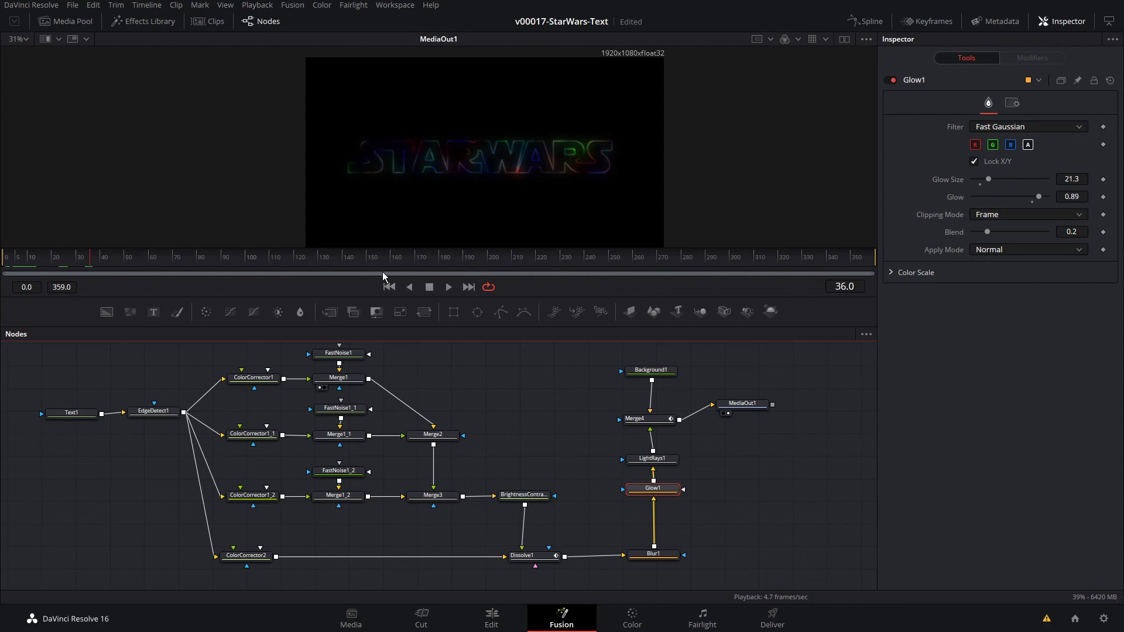
{"action": "left_click_drag", "start_coordinate": [642, 559], "coordinate": [678, 560]}
{"action": "left_click", "coordinate": [532, 557]}
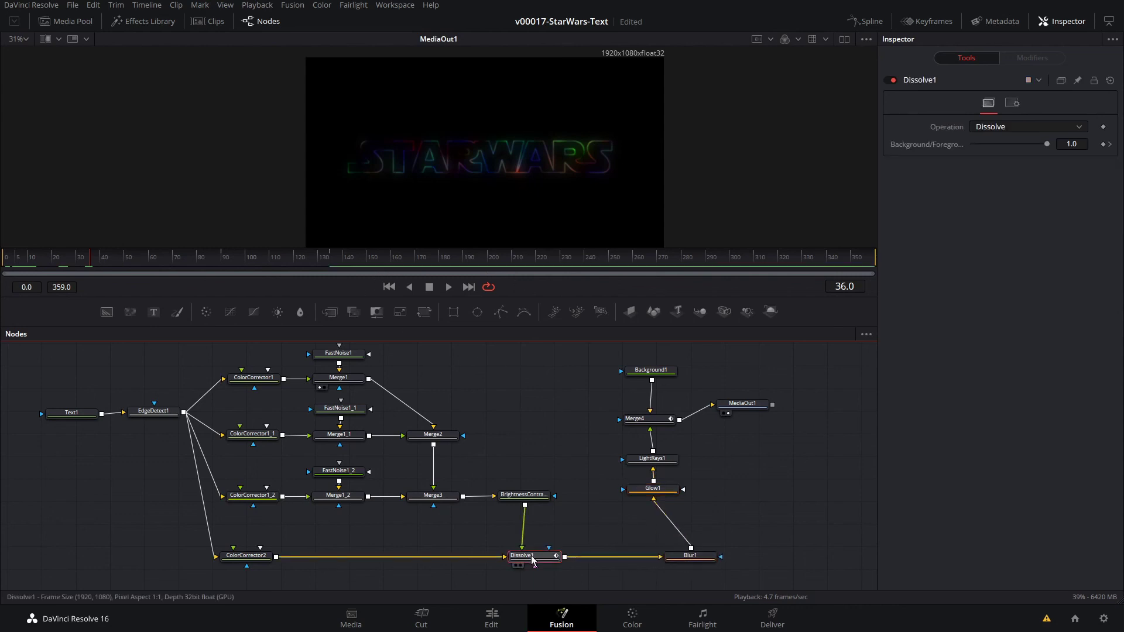
{"action": "key", "text": "shift+space"}
{"action": "type", "text": "tran"}
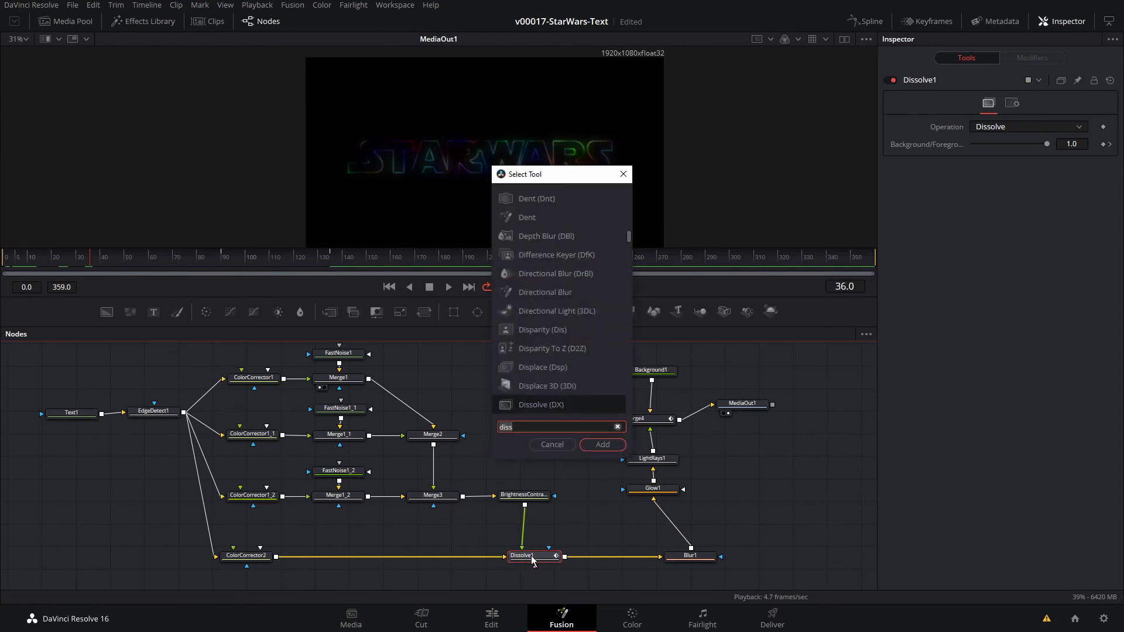
{"action": "key", "text": "Return"}
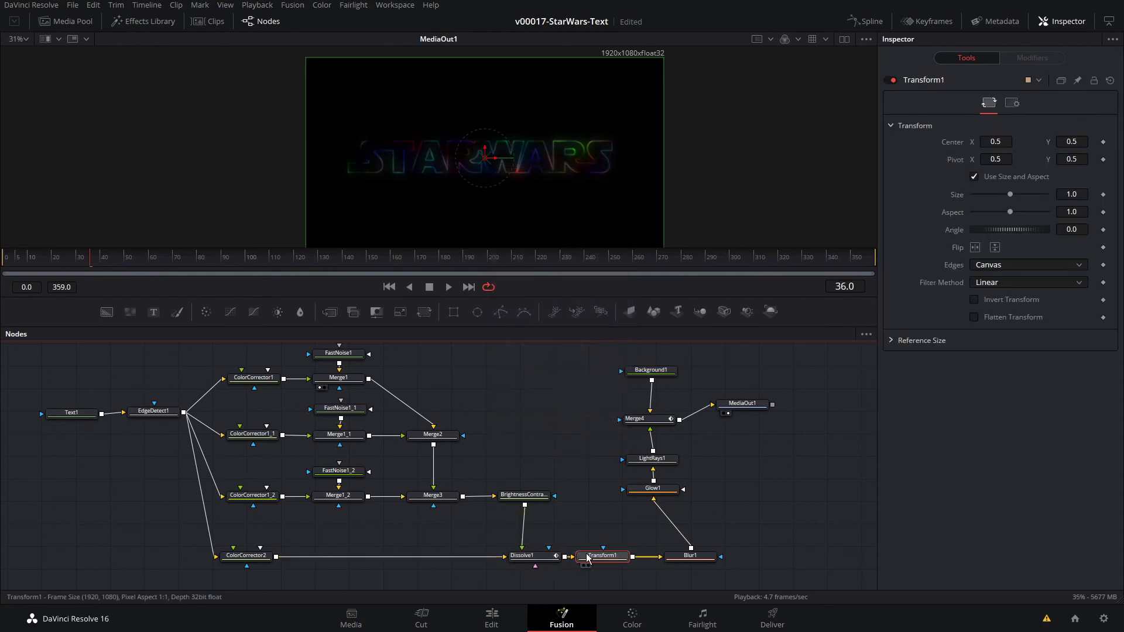
Set Merge4's blend to 1.0 on frame 0 so the title can be seen while scaling
{"action": "left_click", "coordinate": [7, 261]}
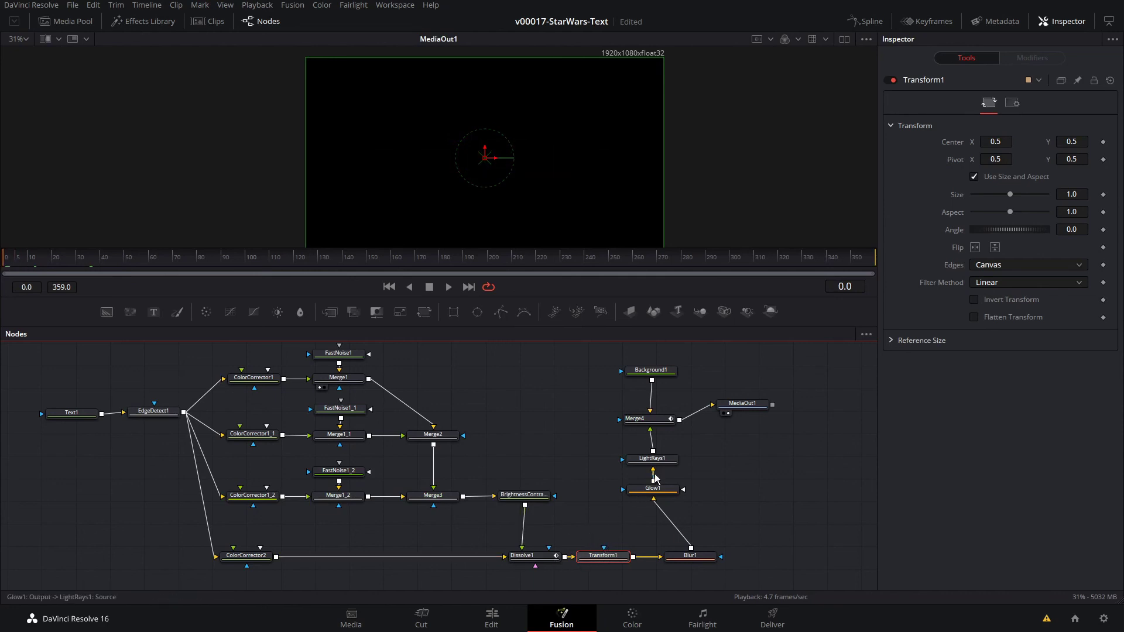
{"action": "left_click", "coordinate": [638, 419]}
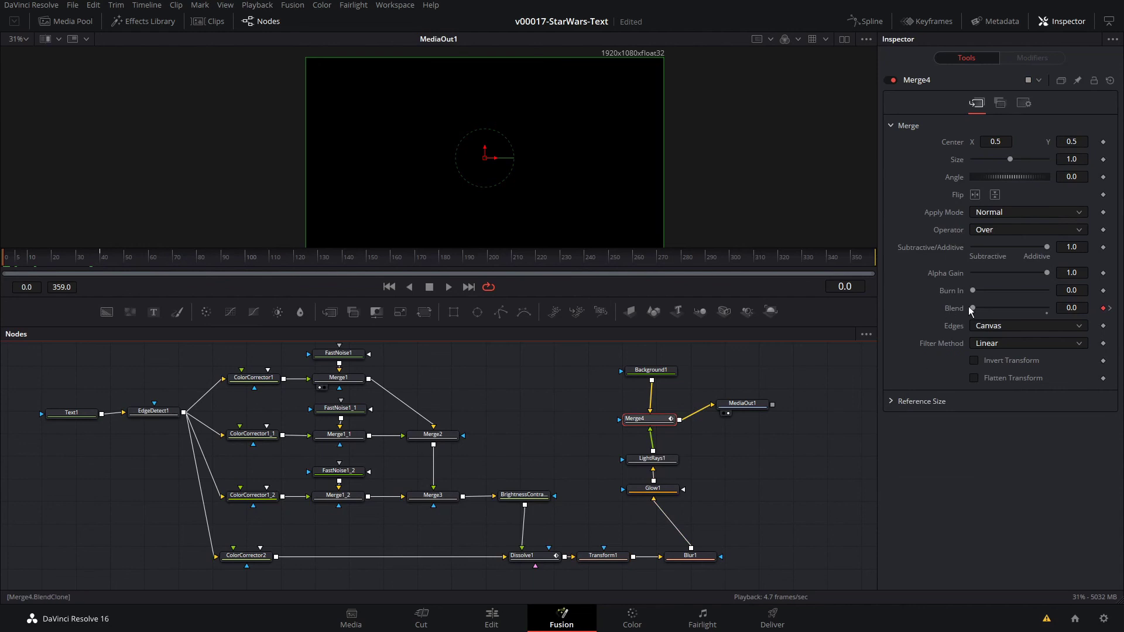
{"action": "left_click_drag", "start_coordinate": [976, 310], "coordinate": [1047, 309]}
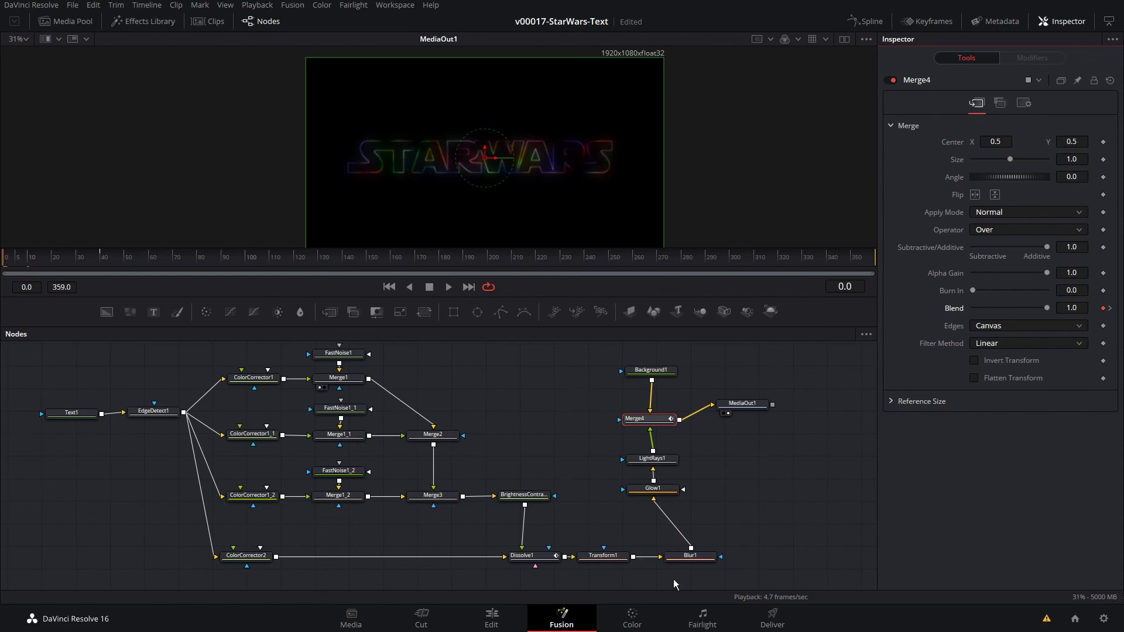
Keyframe Transform1's size at 0.72 on frame 0 and 1.0 on frame 119
{"action": "left_click", "coordinate": [609, 556]}
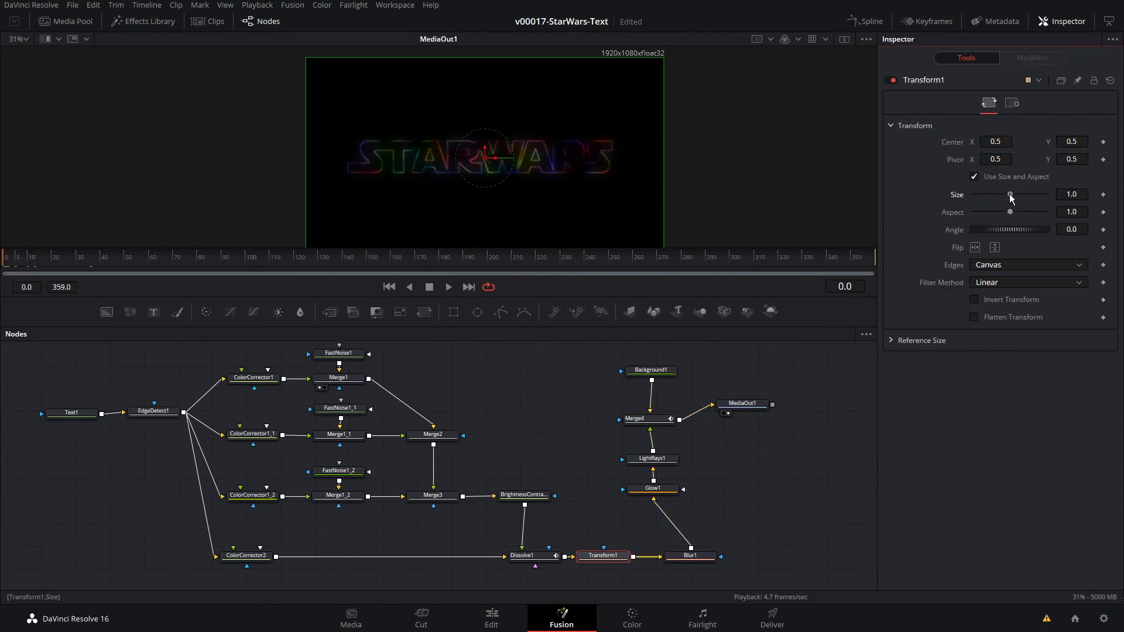
{"action": "left_click_drag", "start_coordinate": [1010, 198], "coordinate": [999, 197]}
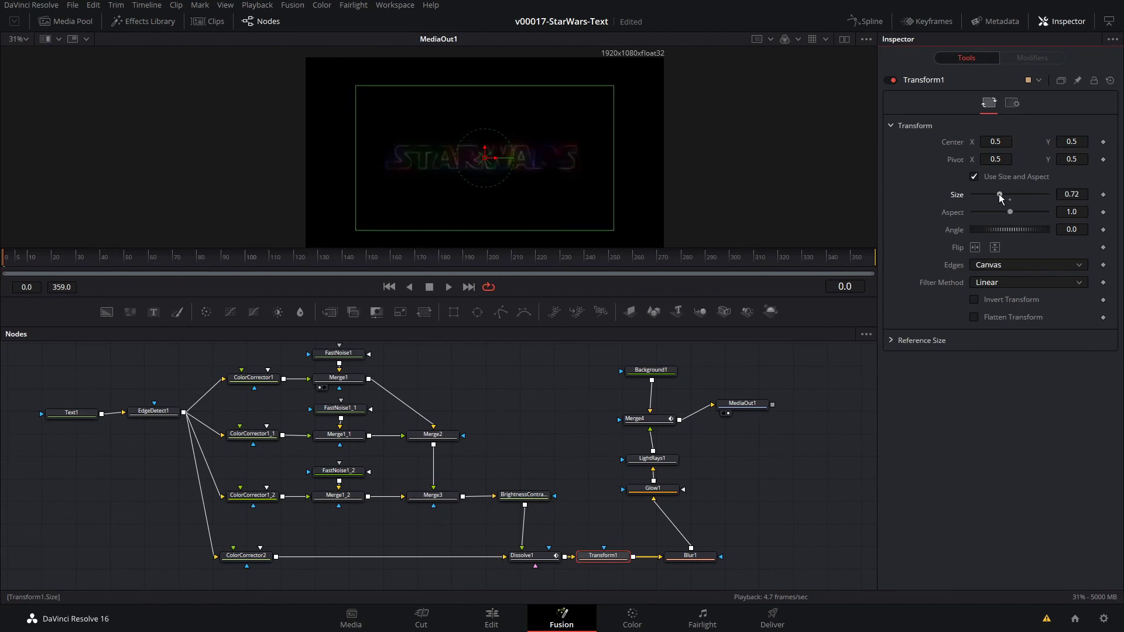
{"action": "left_click", "coordinate": [245, 261]}
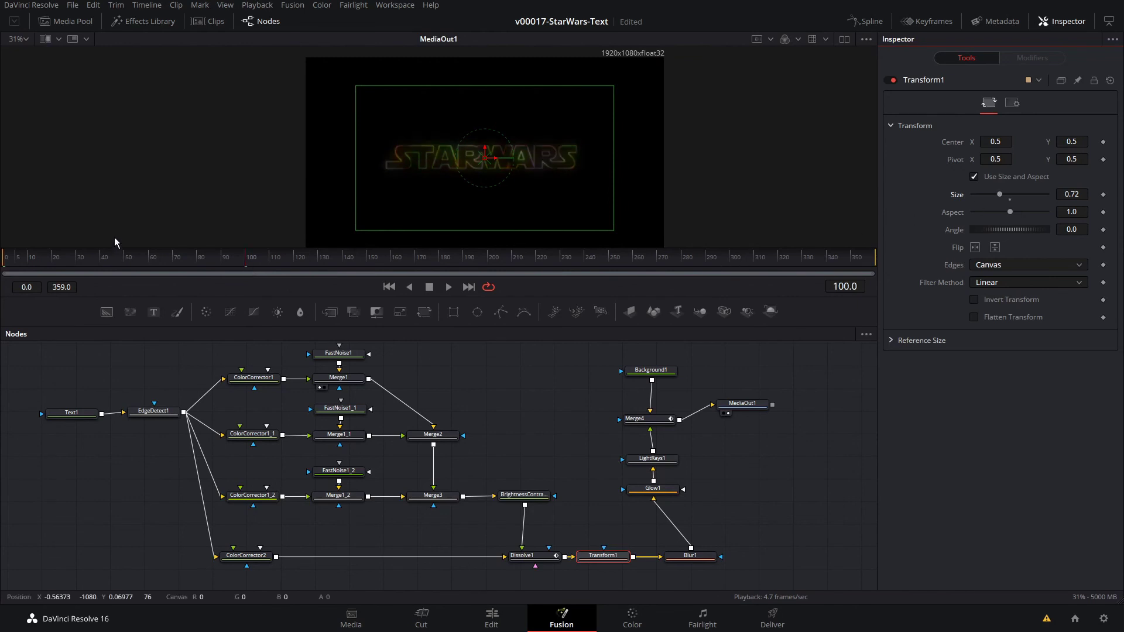
{"action": "left_click", "coordinate": [7, 259]}
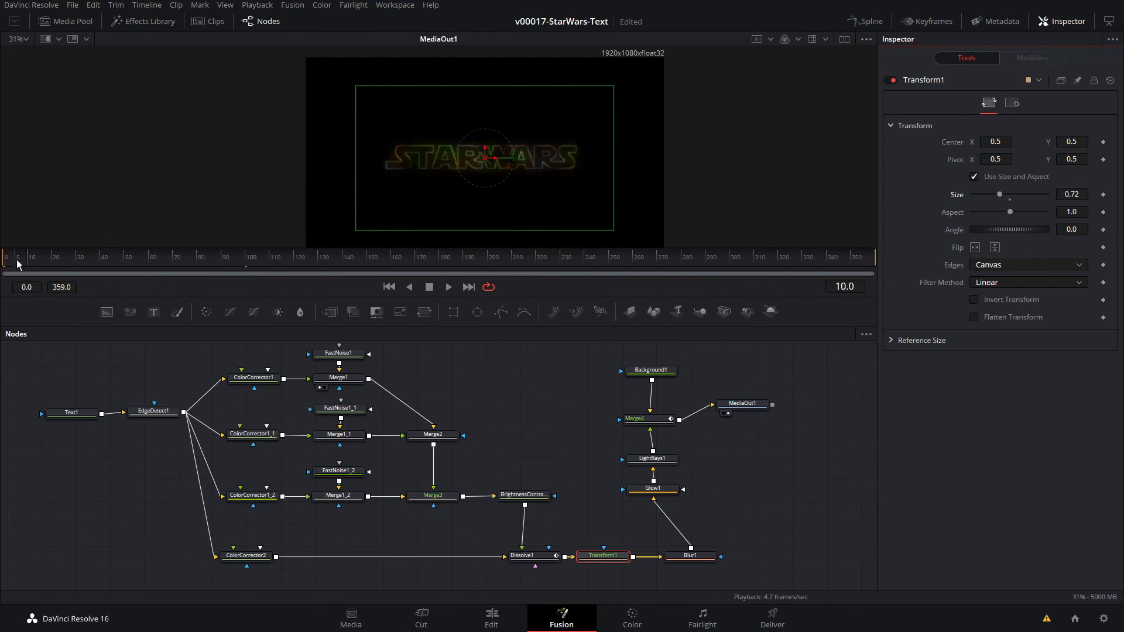
{"action": "left_click", "coordinate": [1102, 195]}
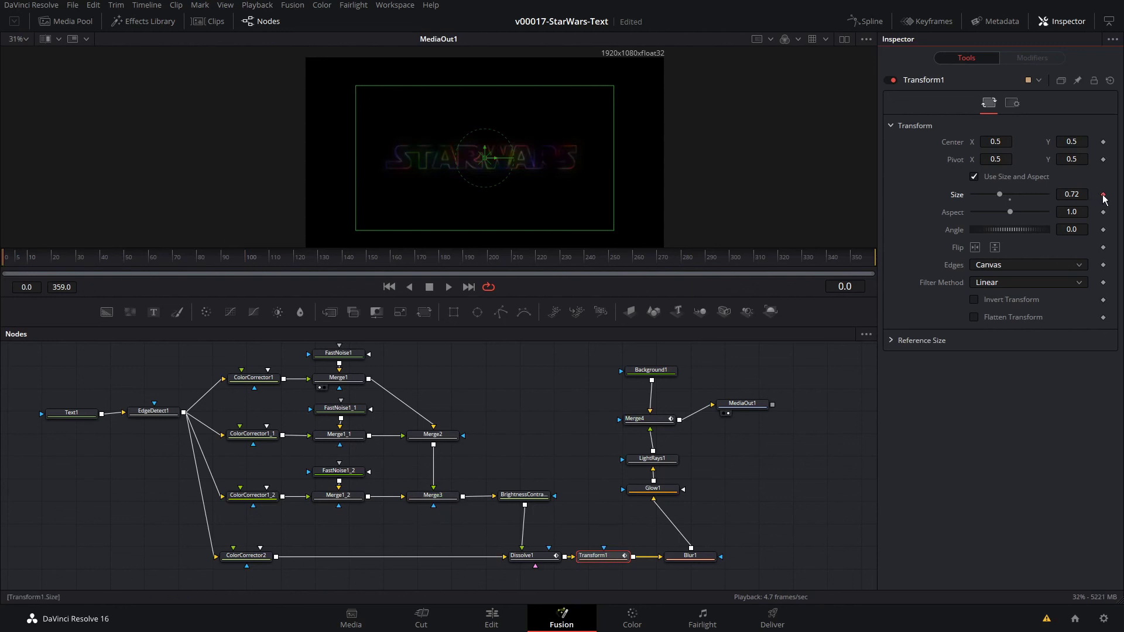
{"action": "left_click", "coordinate": [293, 259]}
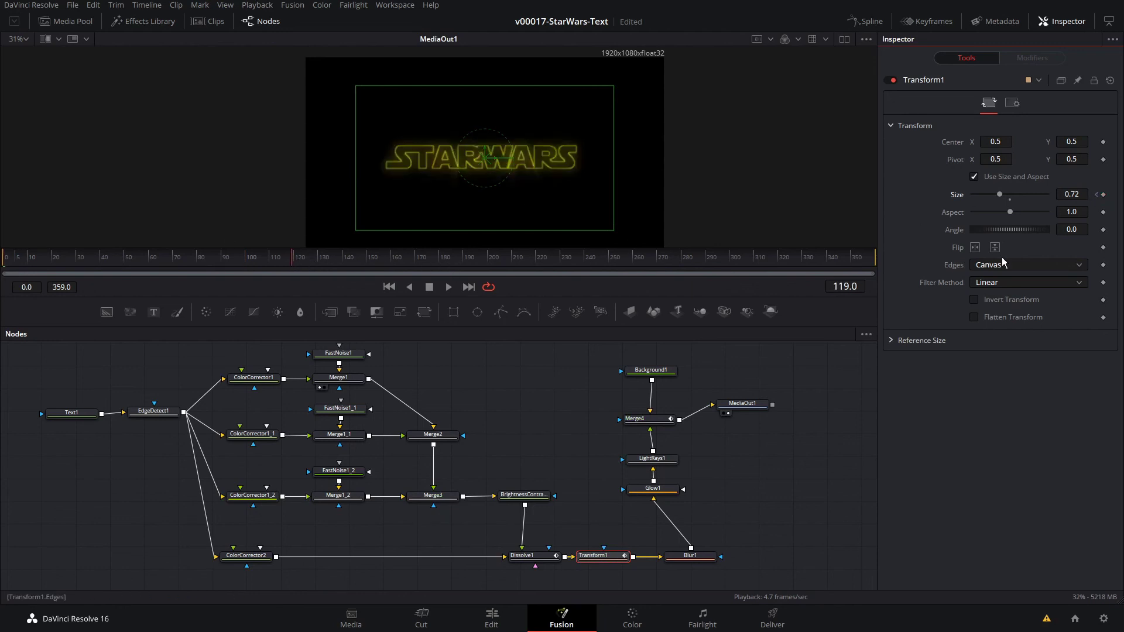
{"action": "left_click_drag", "start_coordinate": [1000, 195], "coordinate": [1012, 199]}
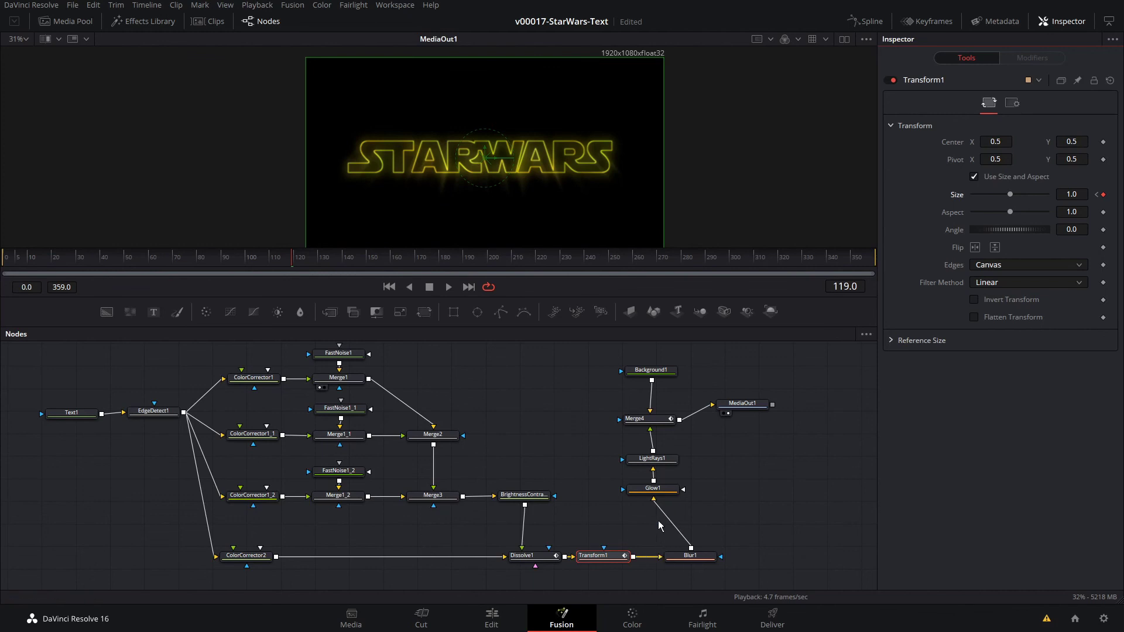
Set Merge4's blend keyframe on frame 0 back to 0.0
{"action": "left_click", "coordinate": [654, 420]}
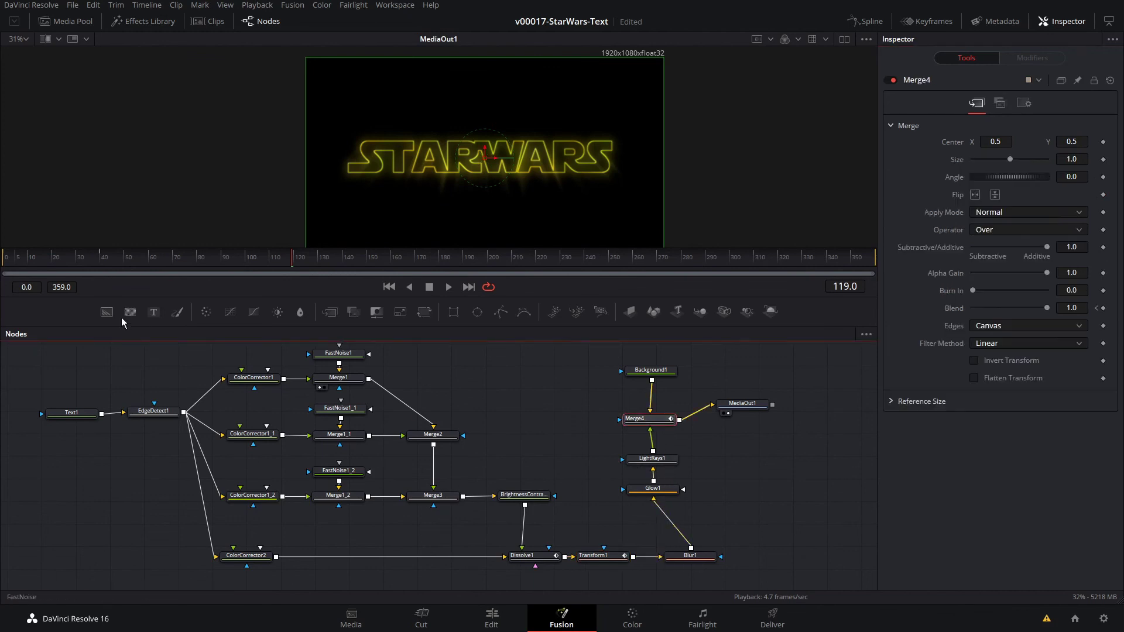
{"action": "key", "text": "Home"}
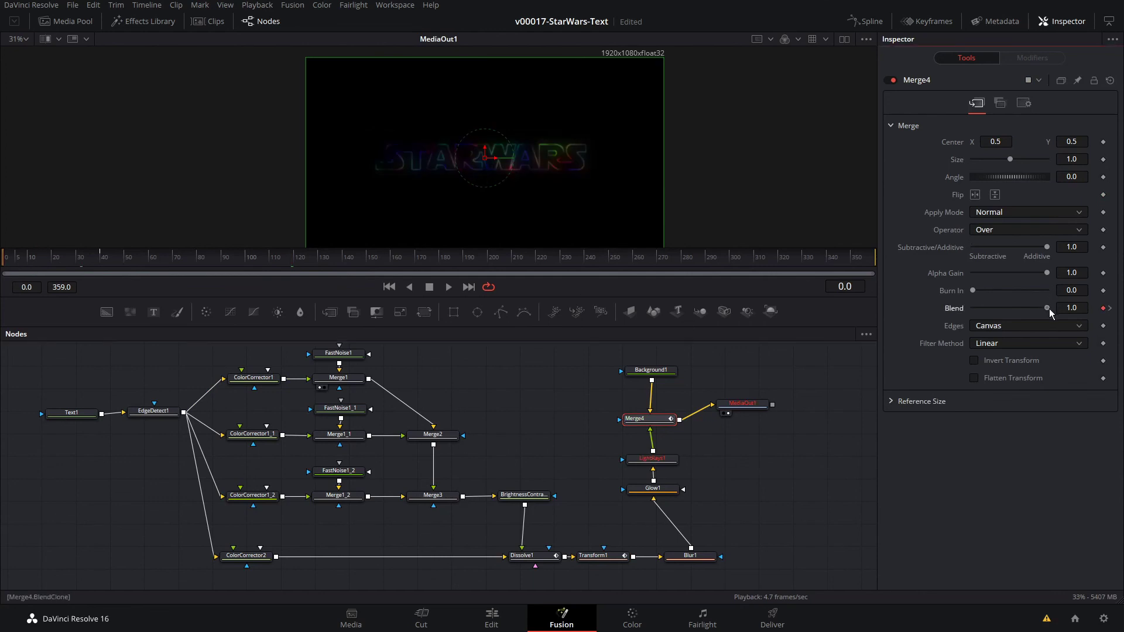
{"action": "left_click_drag", "start_coordinate": [1049, 308], "coordinate": [969, 313]}
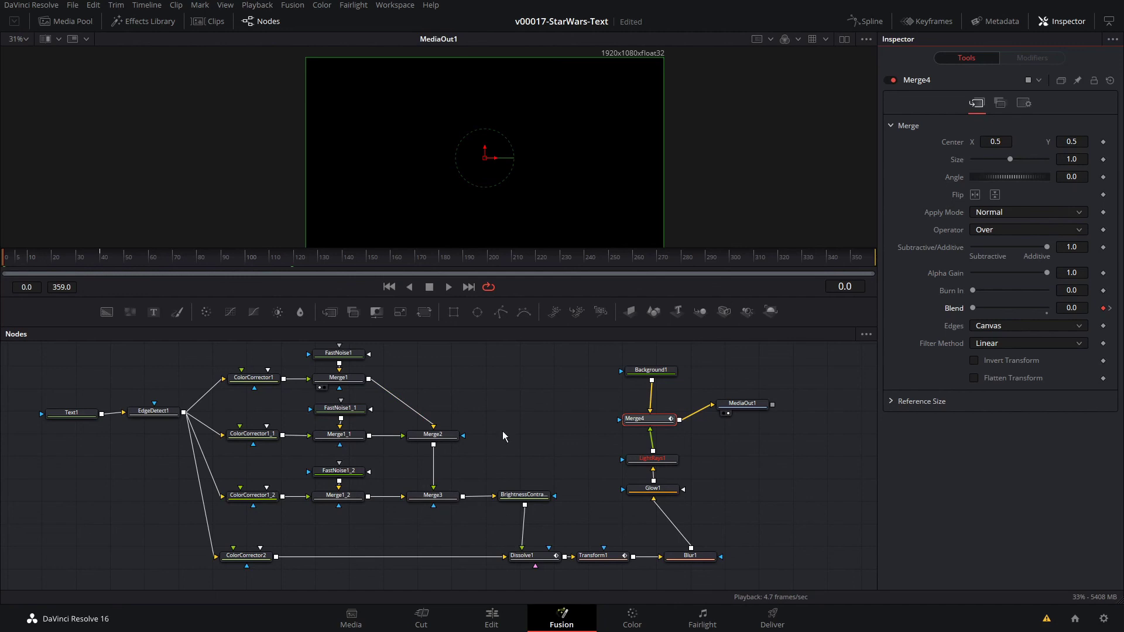
Switch to the Edit page and play the finished title from the start of the timeline
{"action": "left_click", "coordinate": [491, 619]}
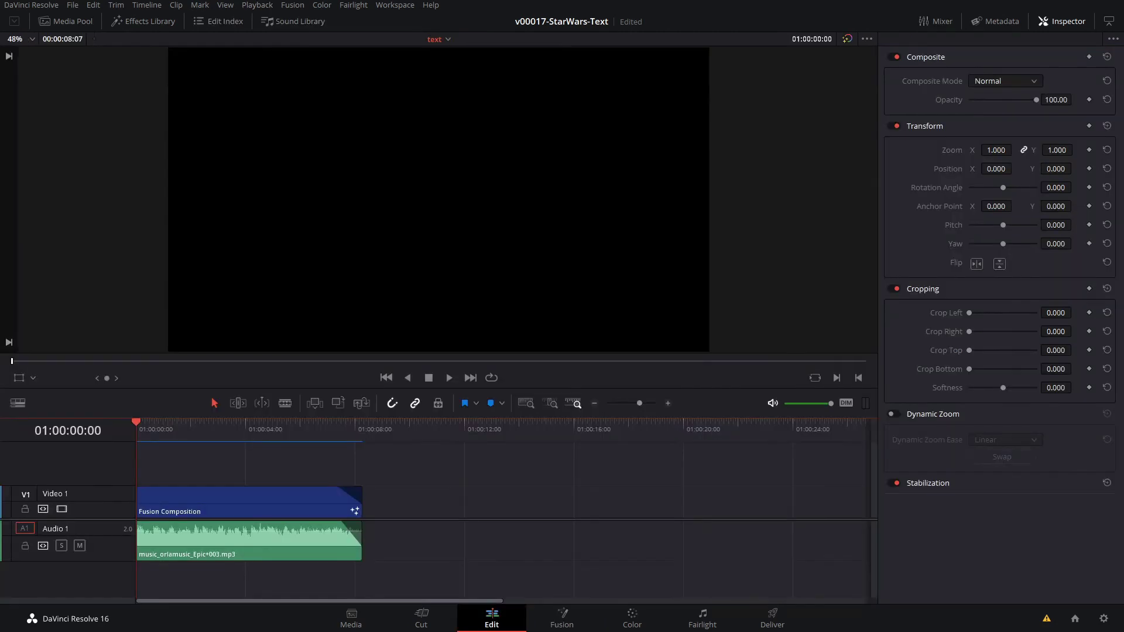
{"action": "left_click", "coordinate": [450, 379]}
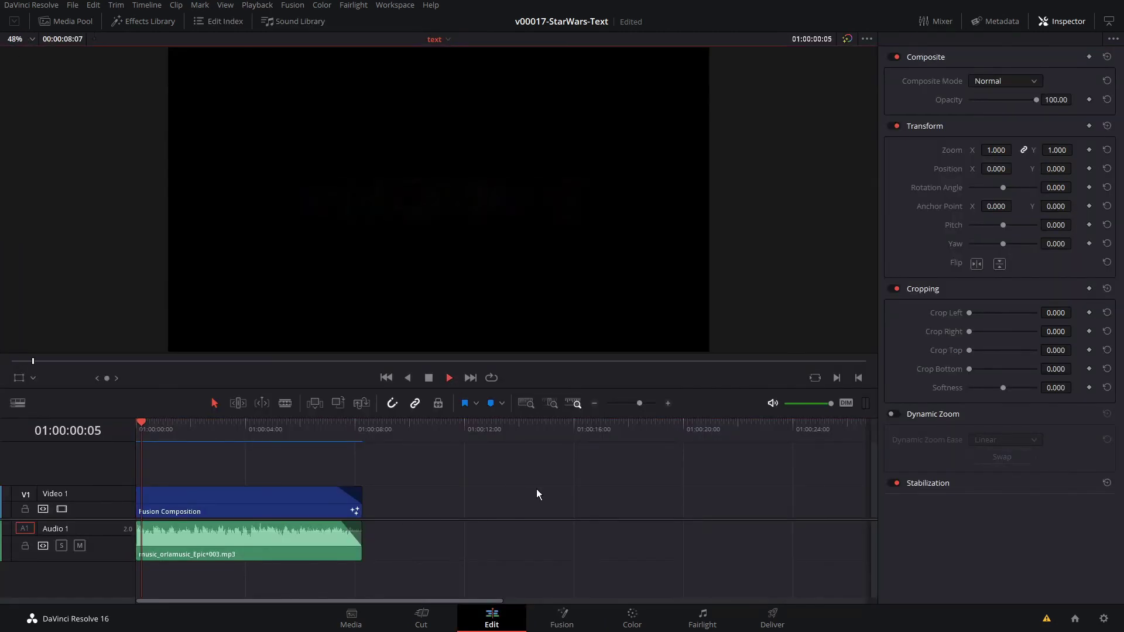